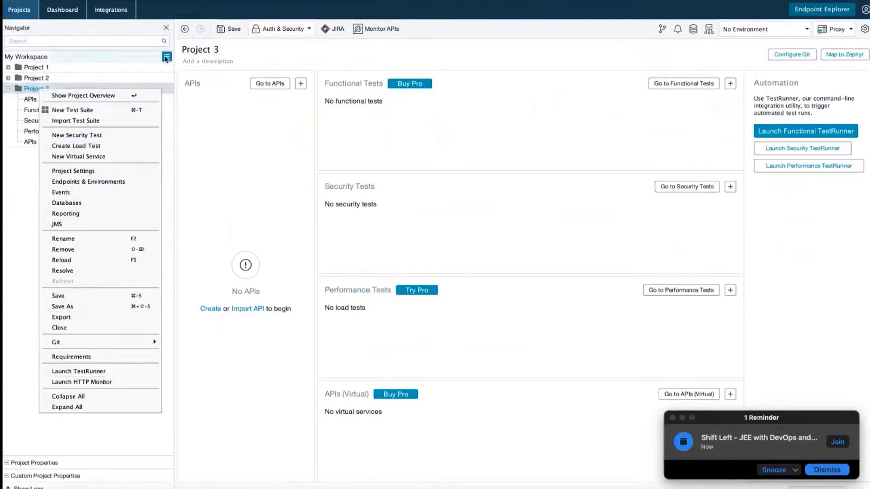
left_click(167, 56)
left_click(141, 57)
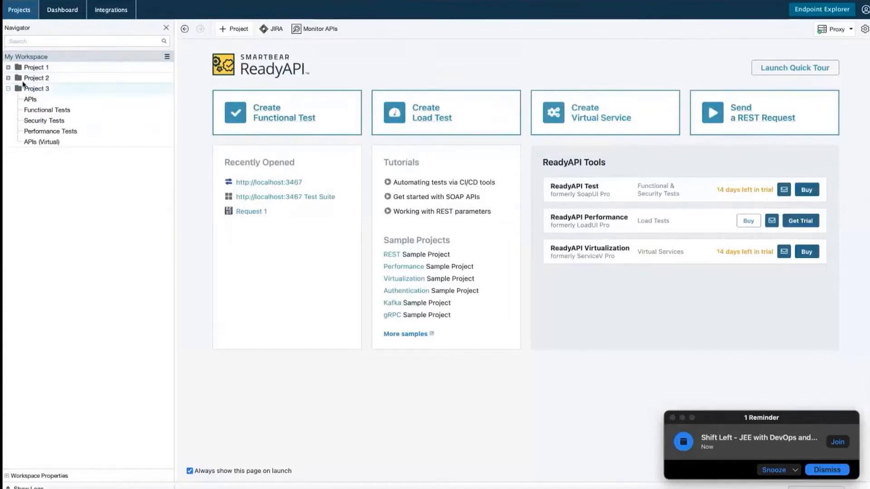
left_click(38, 89)
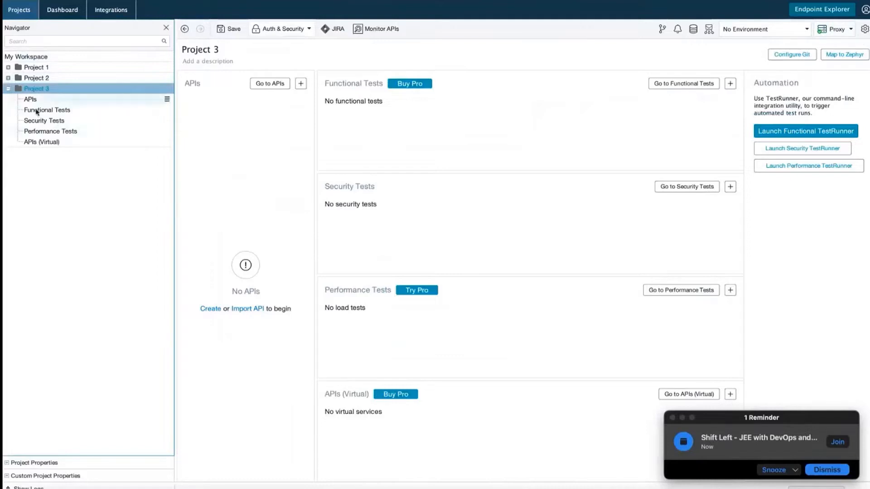
left_click(851, 30)
left_click(806, 29)
left_click(806, 29)
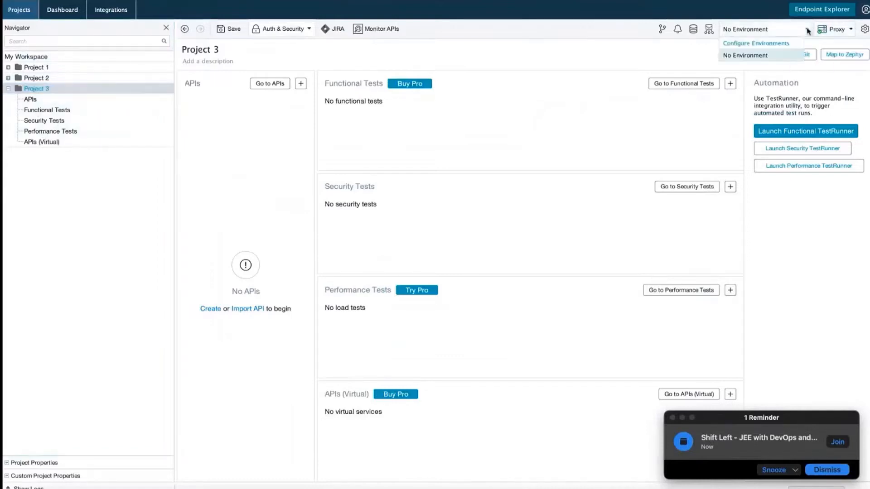
left_click(107, 239)
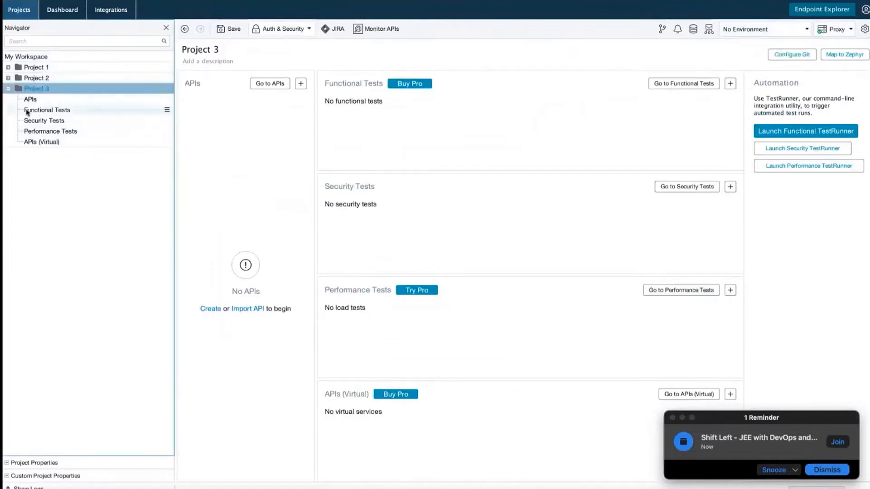
Rename Project 3 to demoproject, then expand it and show its empty APIs view.
right_click(44, 93)
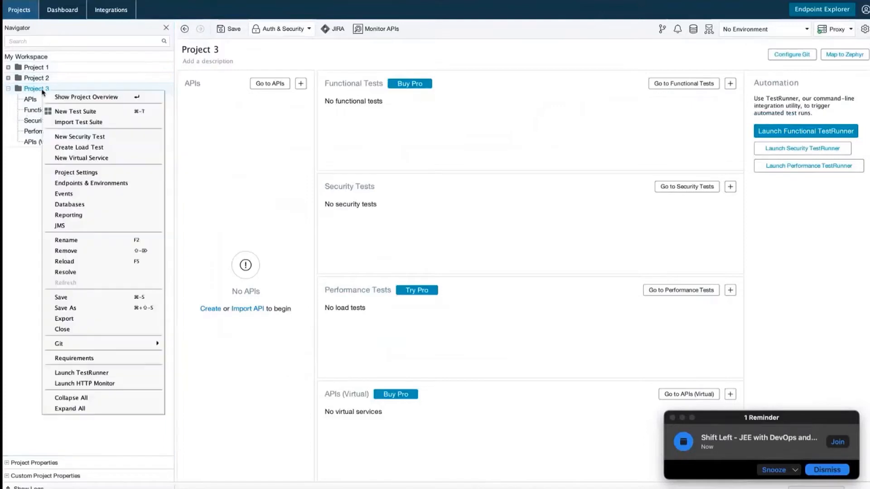
left_click(66, 241)
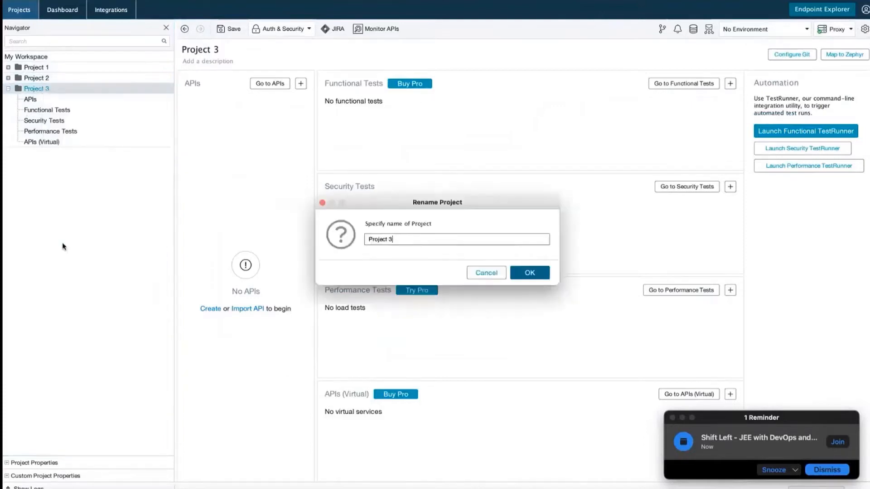
key("BackSpace")
key("BackSpace")
key("BackSpace")
key("BackSpace")
key("BackSpace")
key("BackSpace")
key("BackSpace")
key("BackSpace")
key("BackSpace")
type("demoproject")
left_click(521, 272)
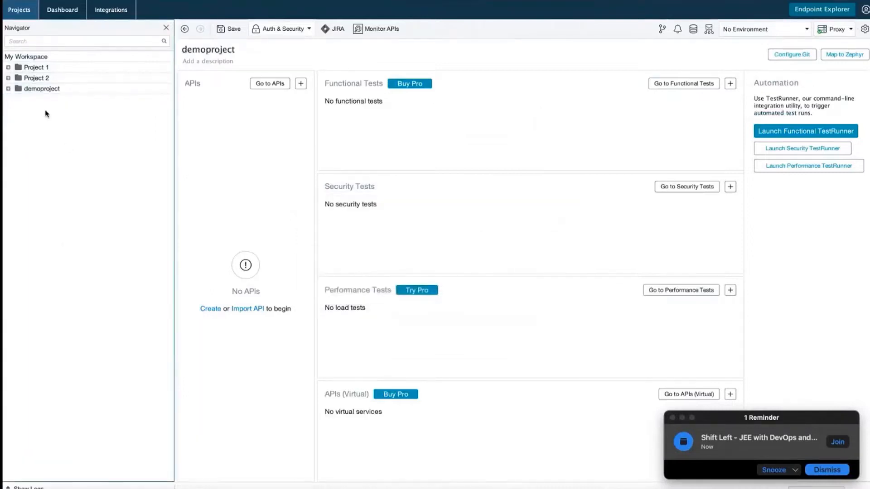
left_click(8, 89)
left_click(33, 104)
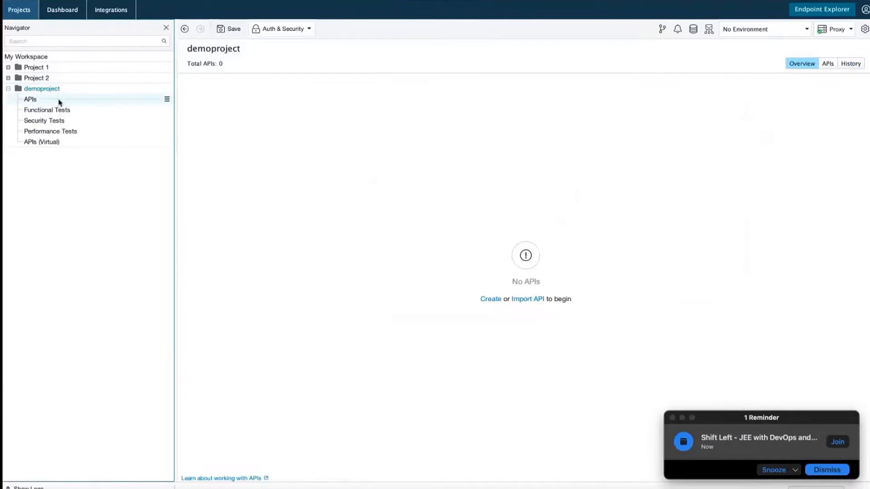
View Functional and Security Tests, preview Add Security Test's URL and Single Request targets, then cancel.
left_click(64, 111)
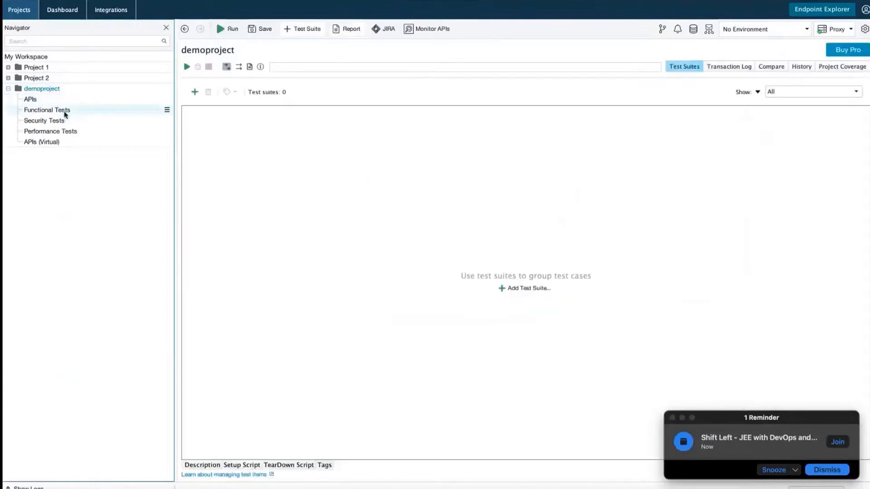
left_click(64, 121)
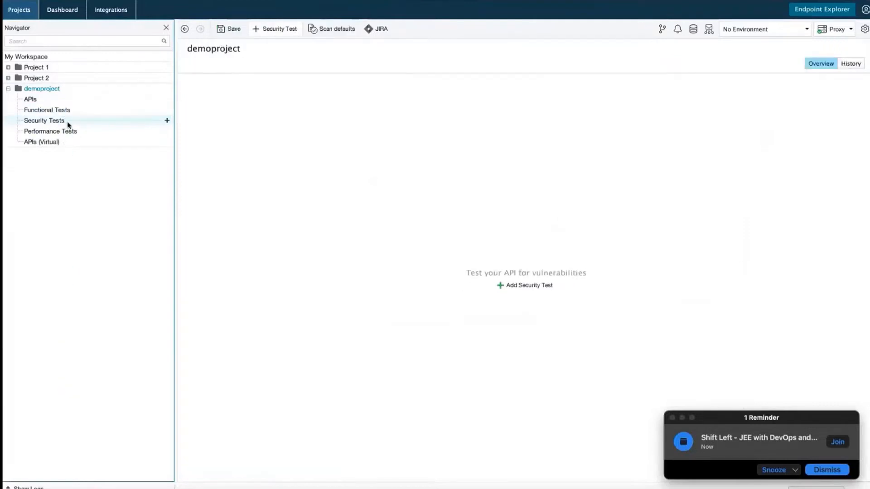
left_click(525, 285)
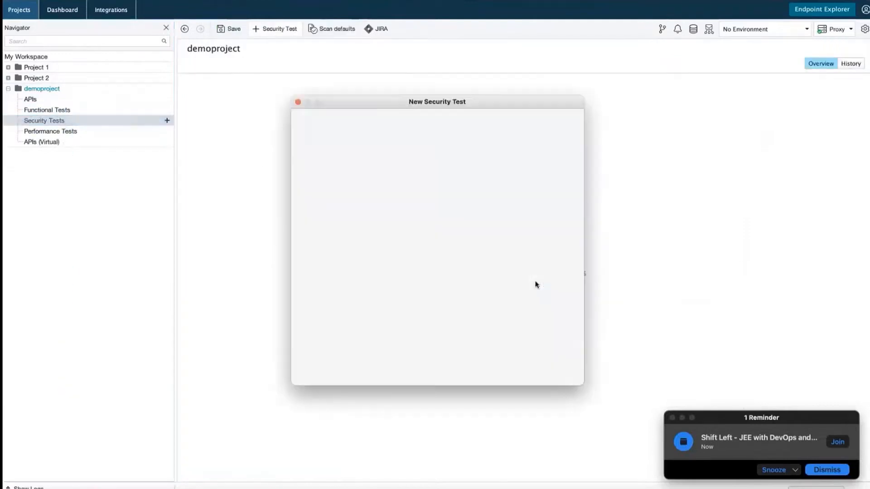
left_click(514, 135)
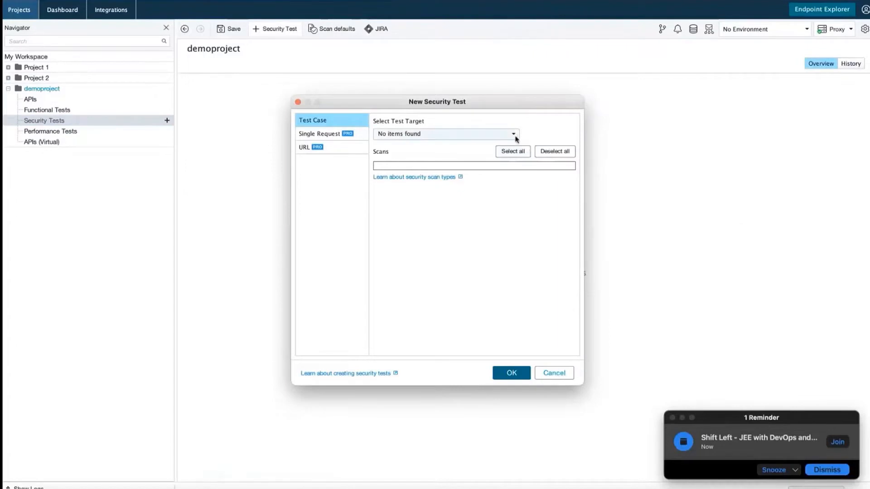
left_click(319, 147)
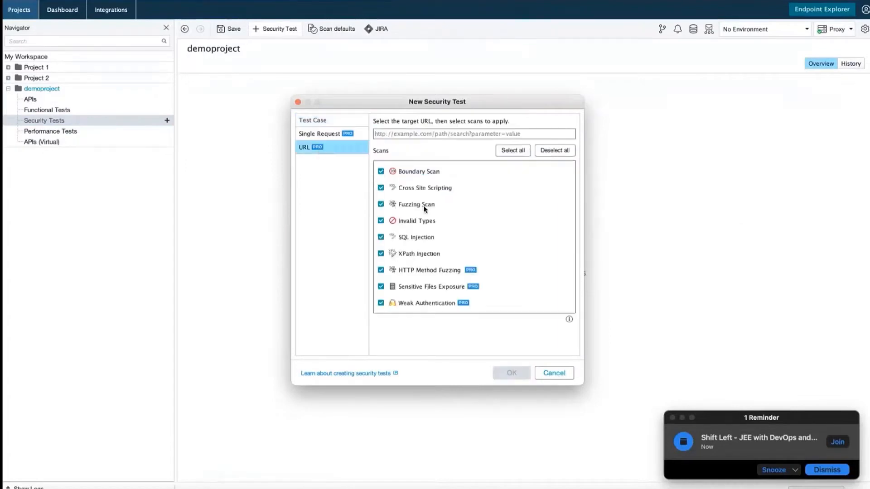
left_click(327, 136)
left_click(324, 149)
left_click(554, 373)
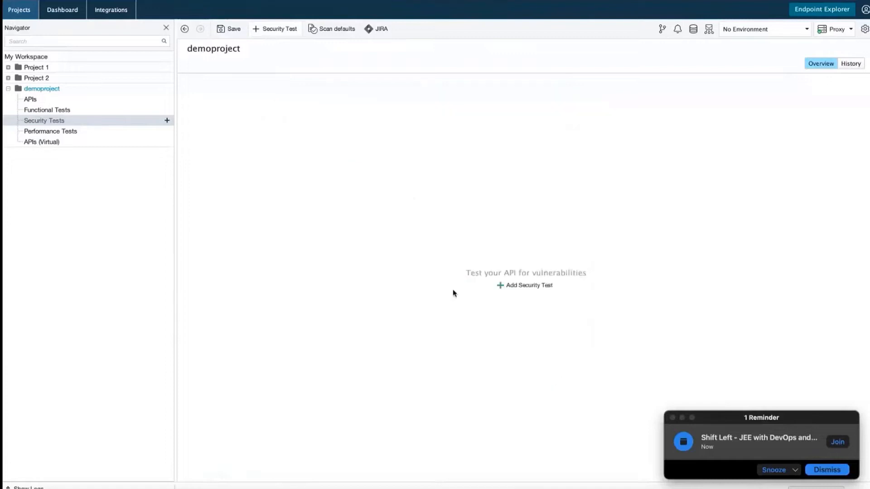
Check Performance Tests actions, then show the APIs (Virtual) page and its VirtServer options.
right_click(81, 132)
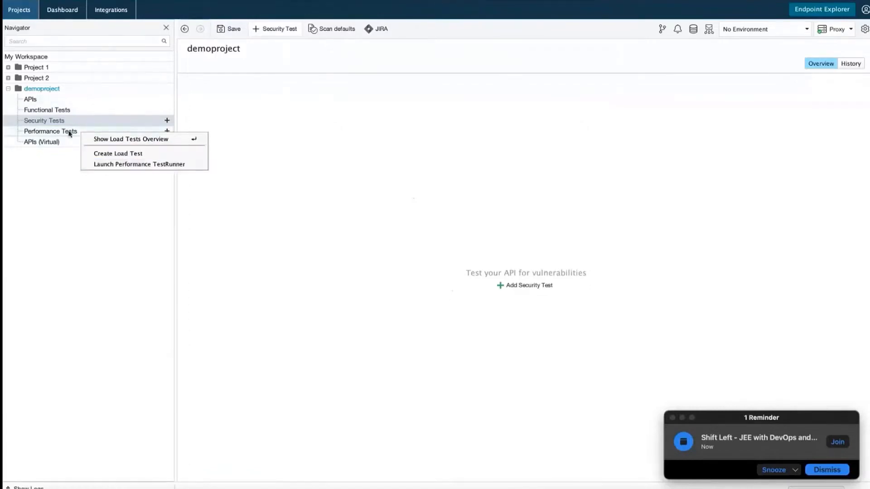
left_click(331, 147)
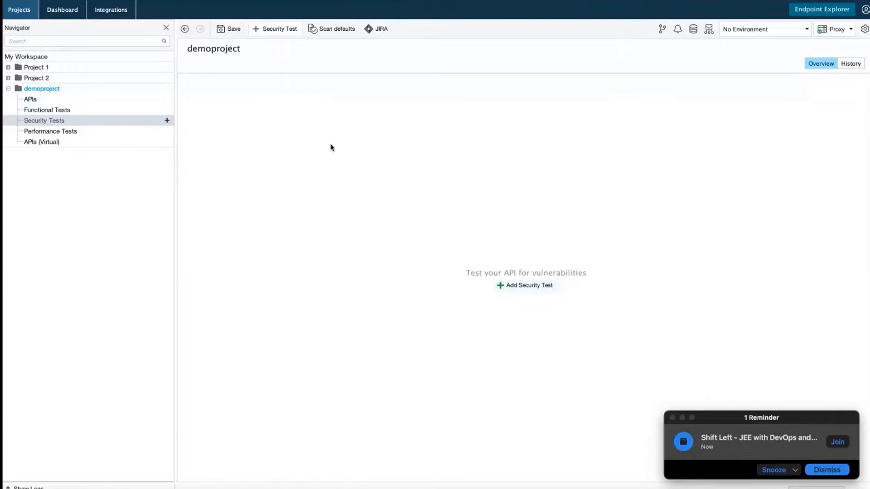
left_click(60, 144)
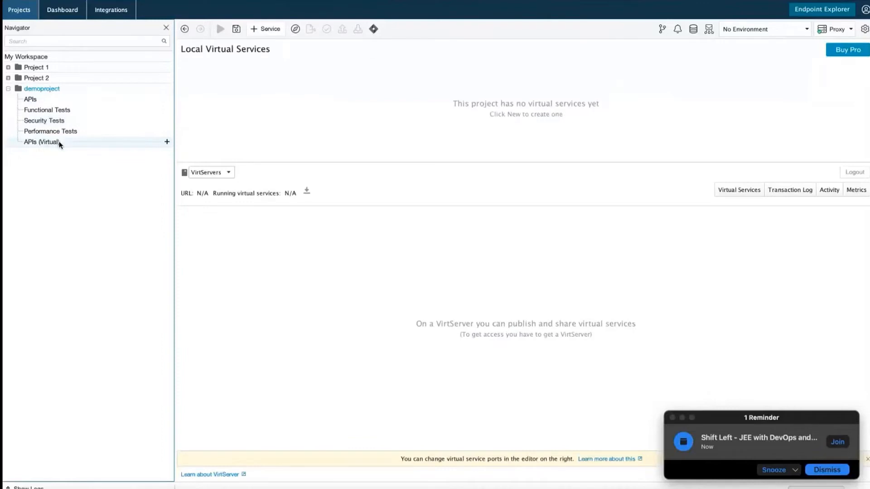
left_click(229, 173)
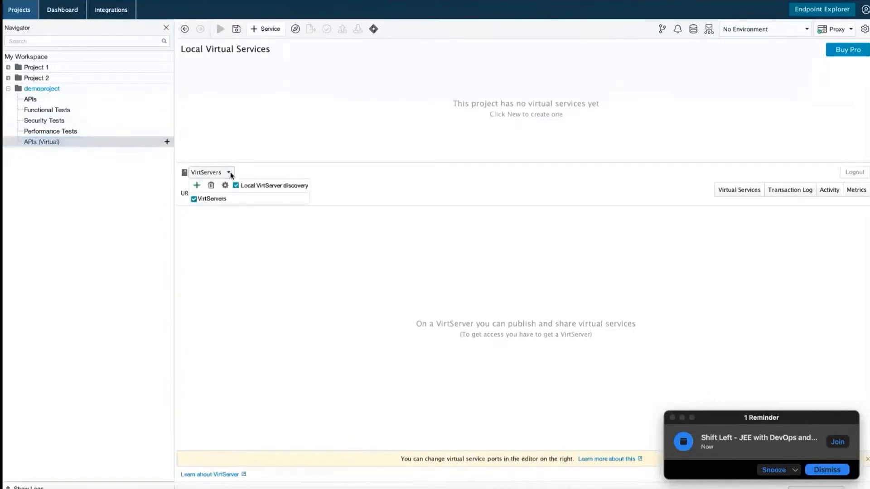
left_click(256, 262)
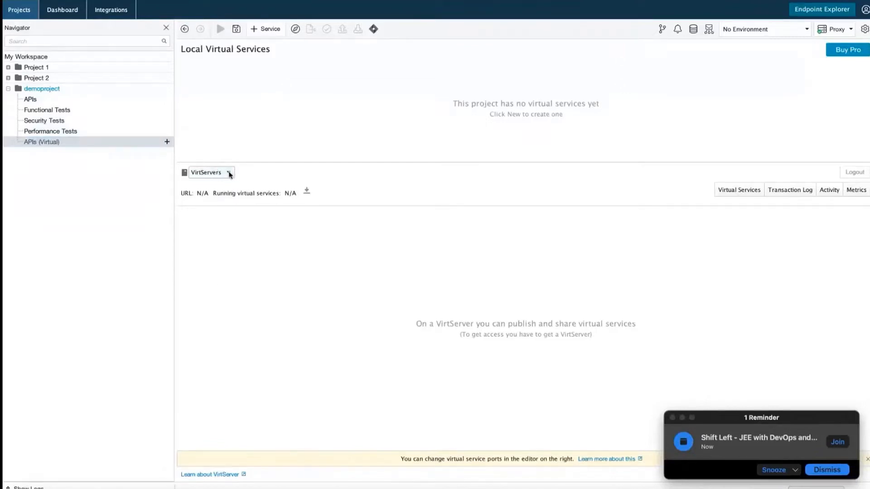
right_click(71, 144)
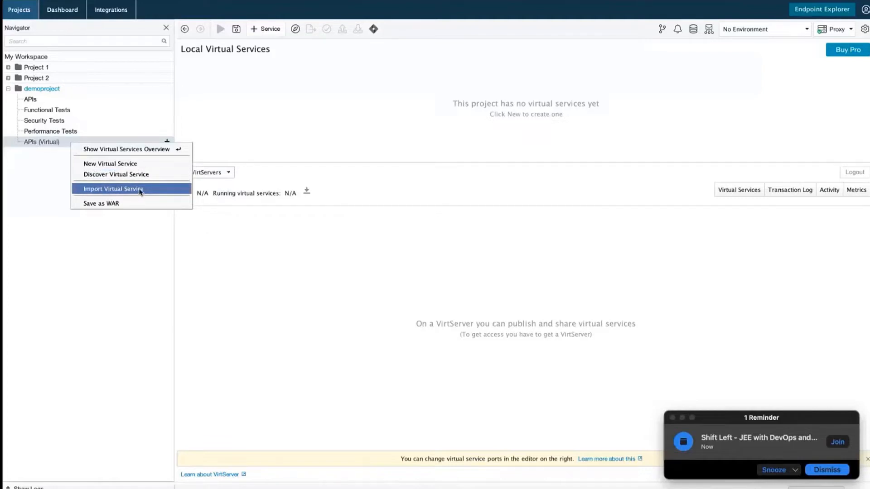
Start a New Virtual Service, preview the Empty SOAP, REST, JMS, JDBC and TCP types, then choose Definition.
left_click(127, 167)
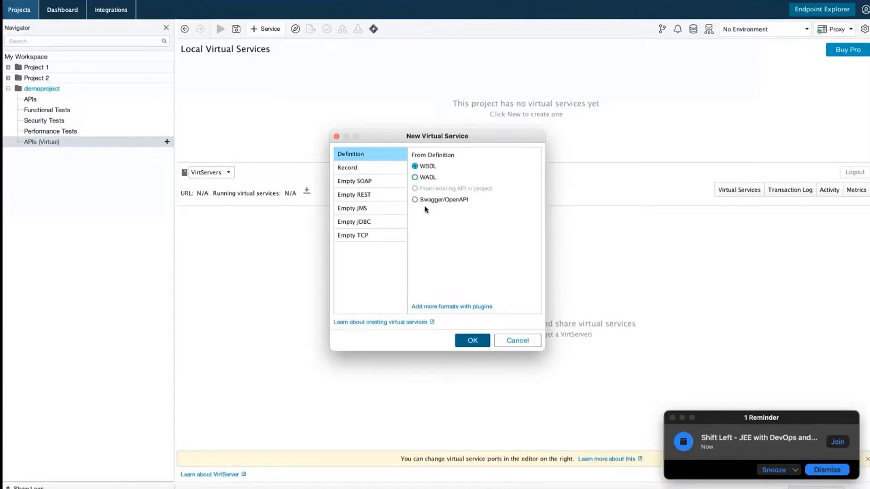
left_click(360, 183)
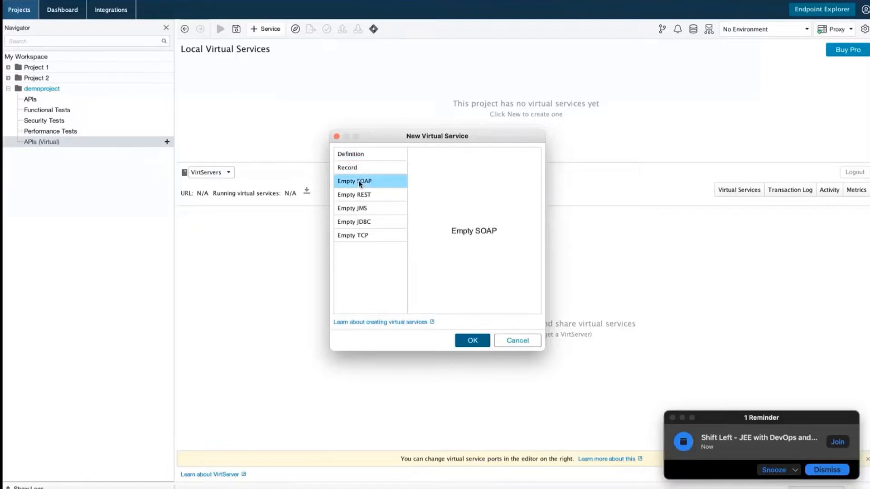
left_click(374, 197)
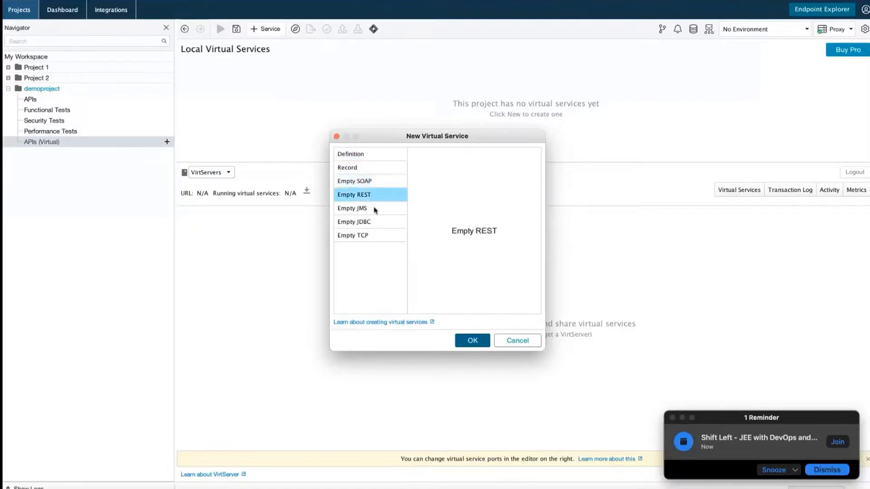
left_click(374, 211)
left_click(375, 224)
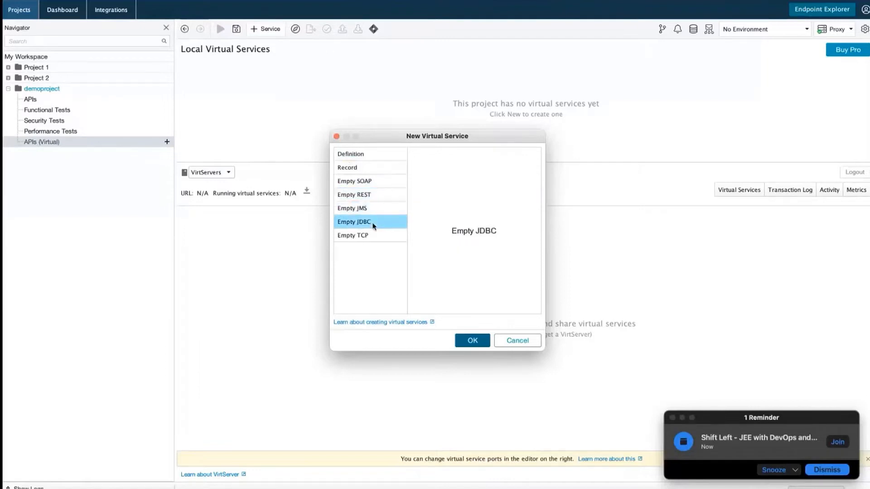
left_click(375, 240)
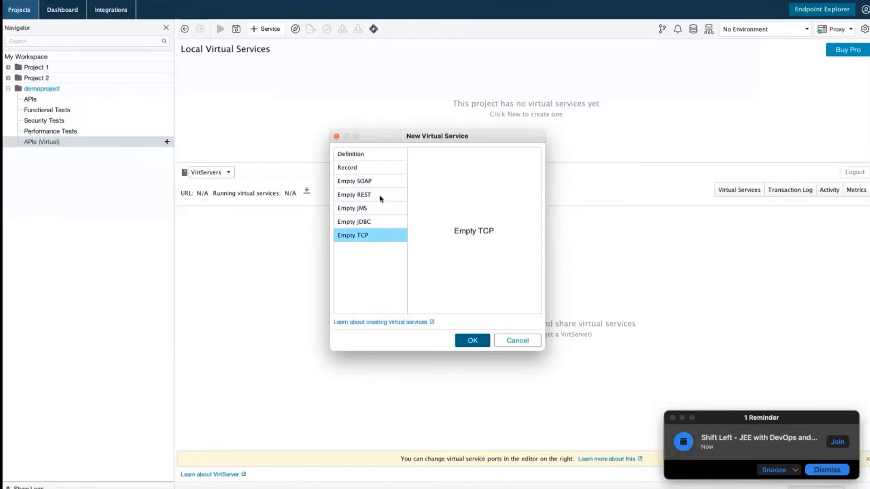
left_click(382, 198)
left_click(352, 156)
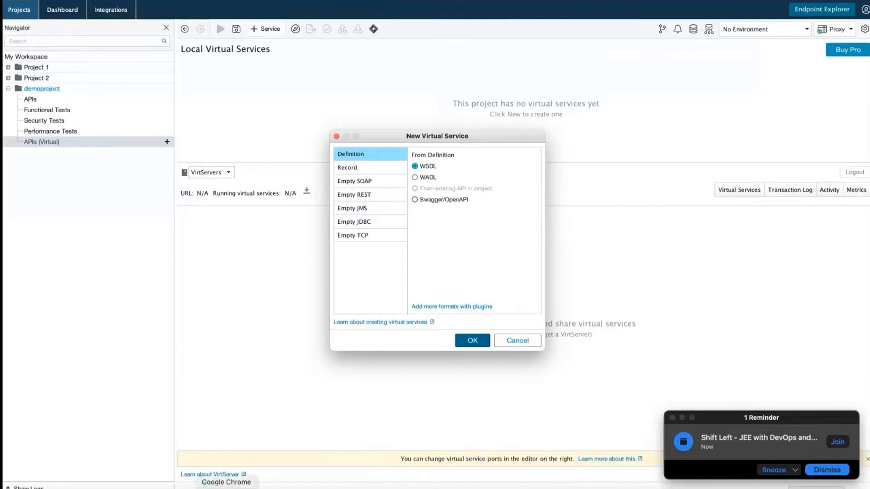
left_click(226, 488)
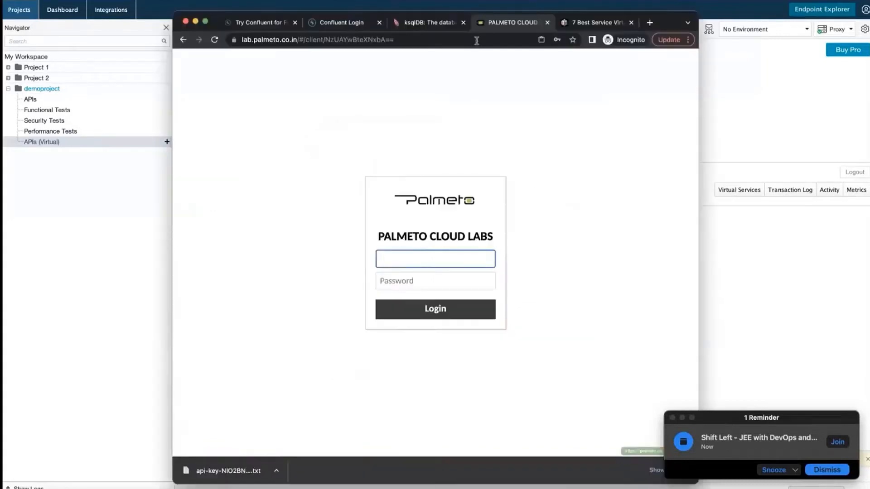
Search the web for 'weather API WSDL download' and open the GitHub weather.wsdl page.
left_click(433, 41)
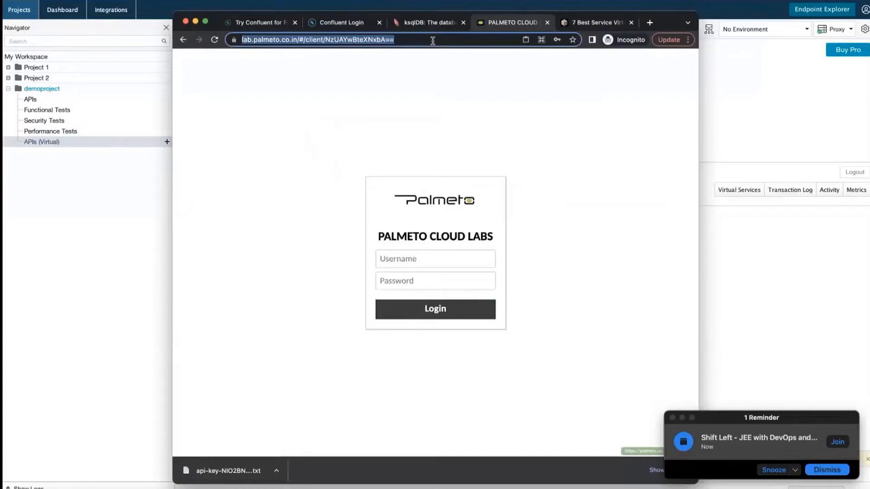
type("weather A")
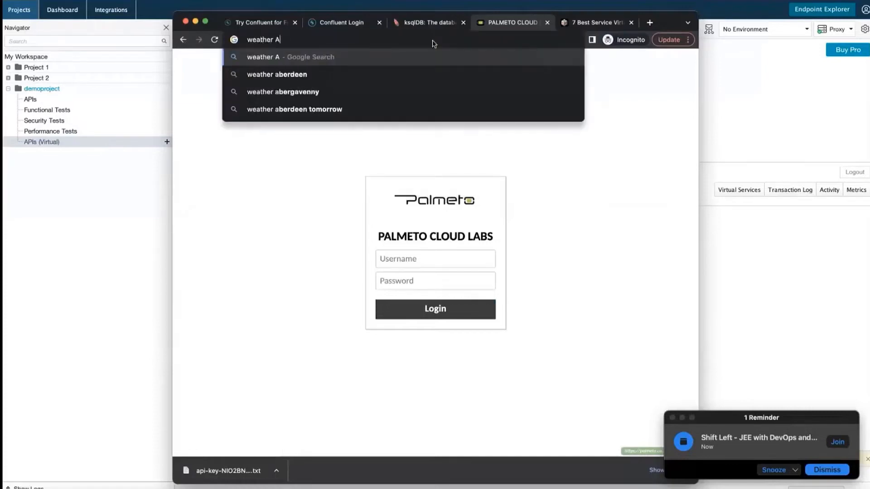
type("PI WSDL ")
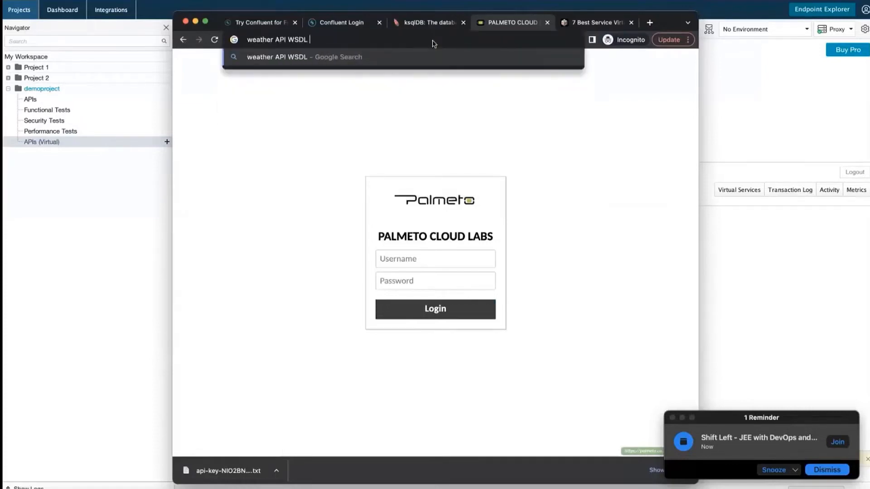
type("download")
key("Return")
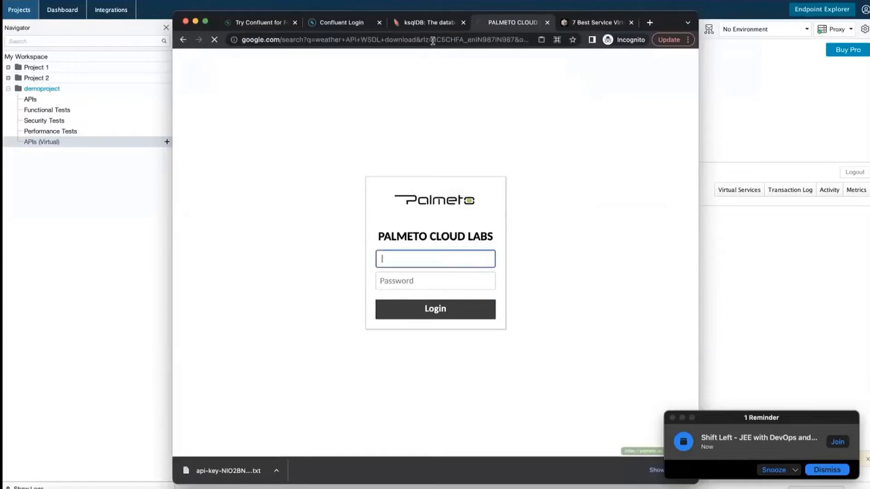
left_click(267, 281)
scroll(374, 335, "down", 3)
scroll(588, 271, "up", 3)
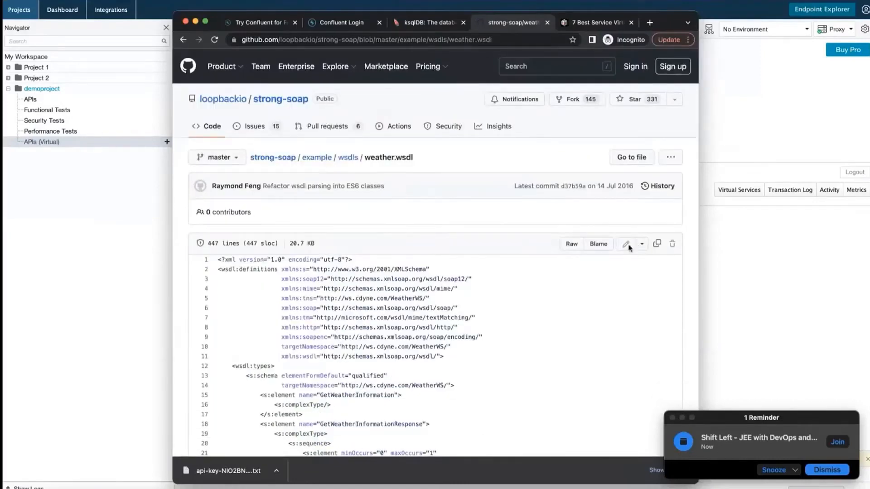
Select the whole weather.wsdl source from line 1 down to </wsdl:definitions>.
left_click(642, 244)
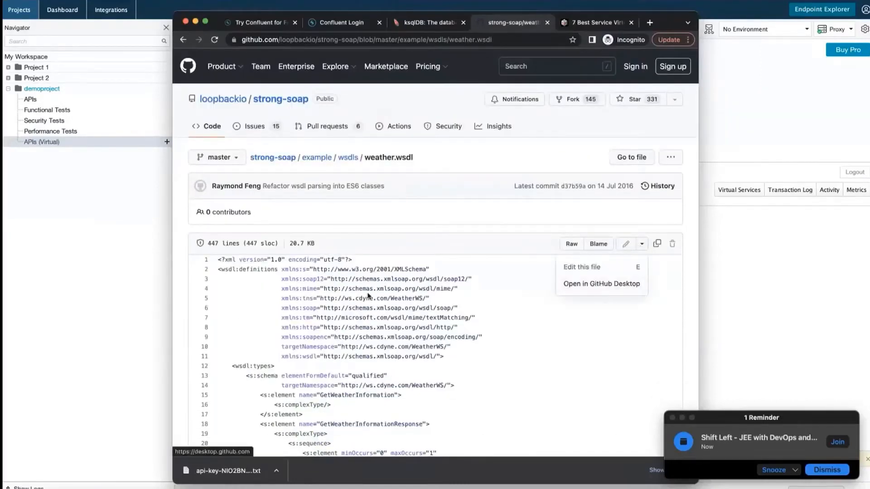
left_click(499, 318)
left_click_drag(218, 259, 388, 488)
scroll(343, 369, "down", 8)
scroll(343, 372, "down", 3)
scroll(351, 452, "down", 5)
left_click_drag(369, 488, 372, 488)
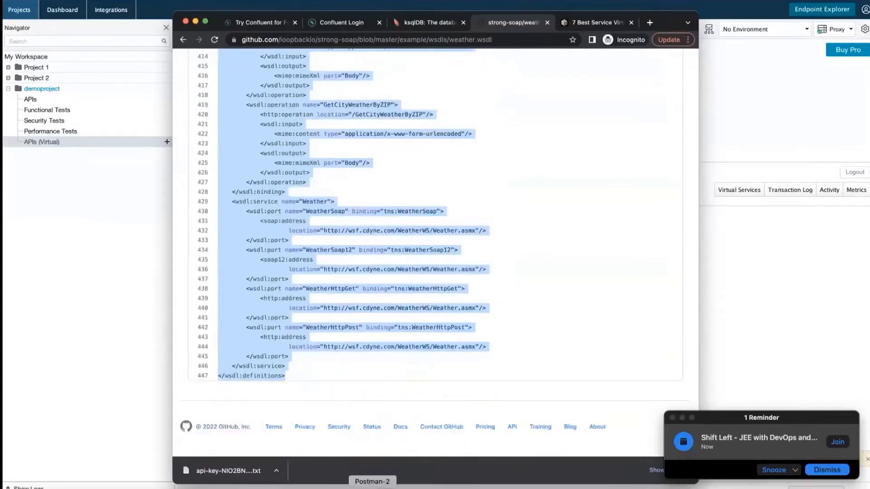
left_click(372, 488)
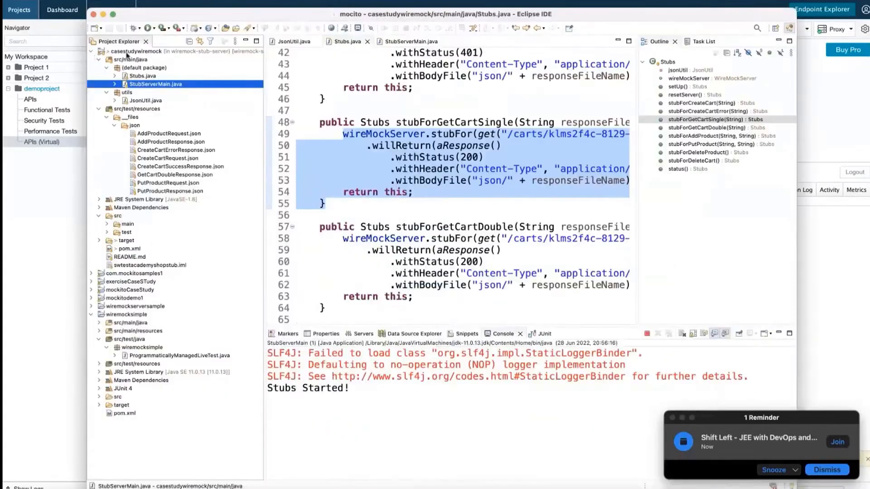
Expand casestudywiremock and open the New wizard list for src/test/resources.
left_click(92, 52)
left_click(92, 52)
left_click(98, 59)
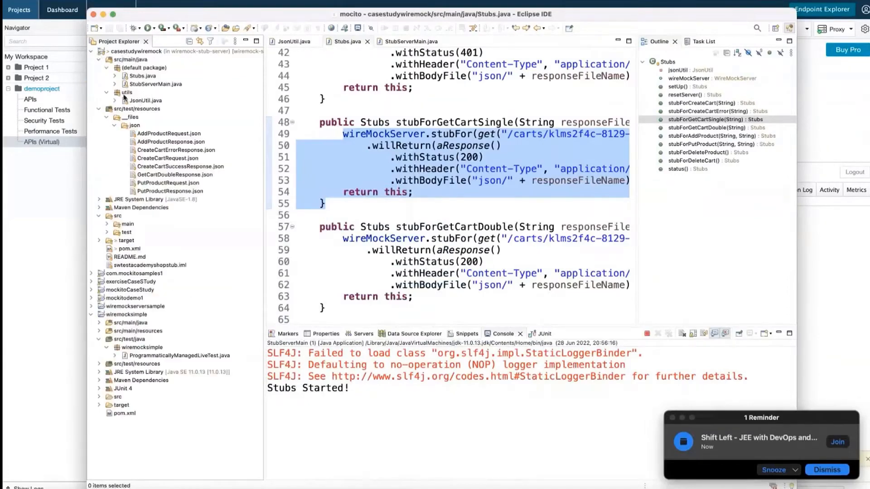
left_click(134, 109)
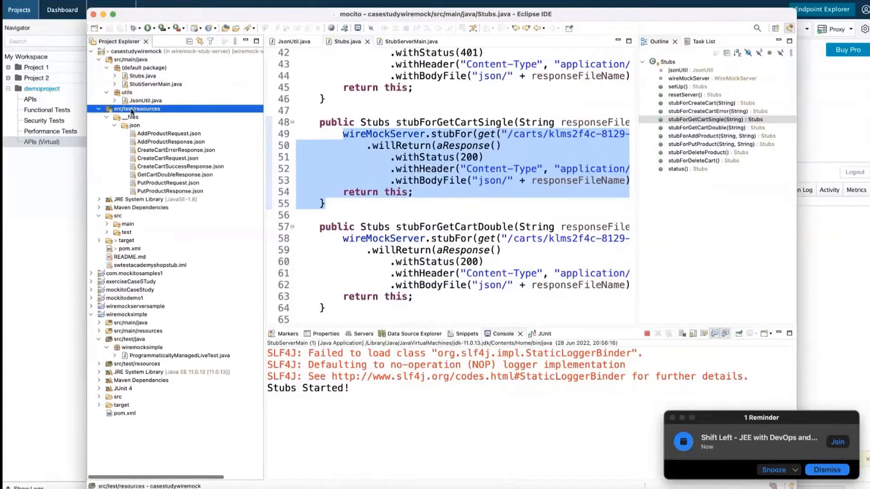
right_click(134, 109)
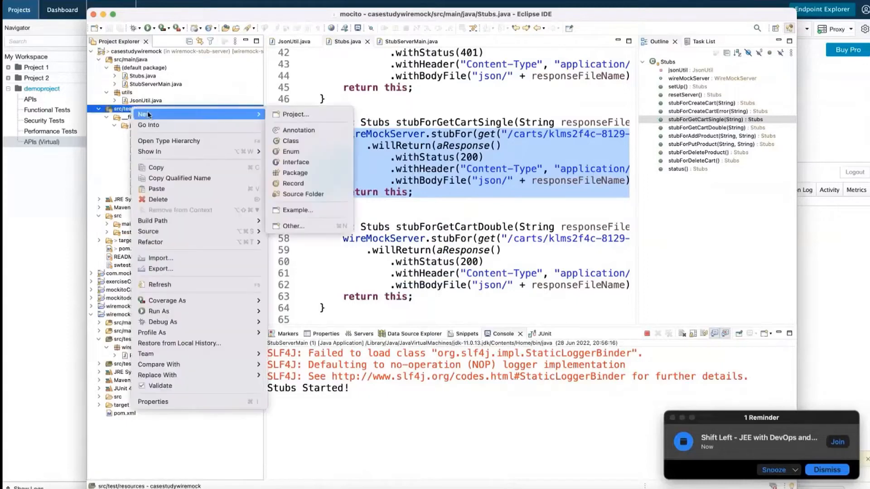
left_click(300, 223)
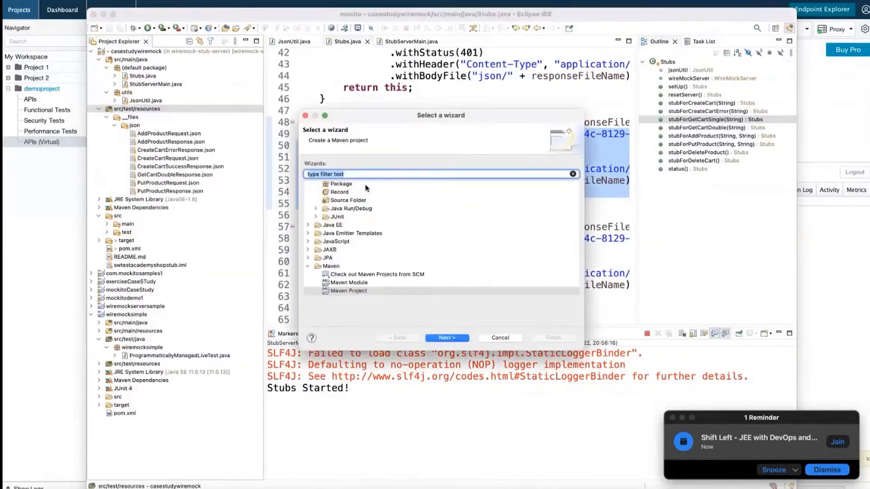
Filter wizards by 'file', choose the WSDL File wizard, and keep the name NewWSDLFile.wsdl.
type("file")
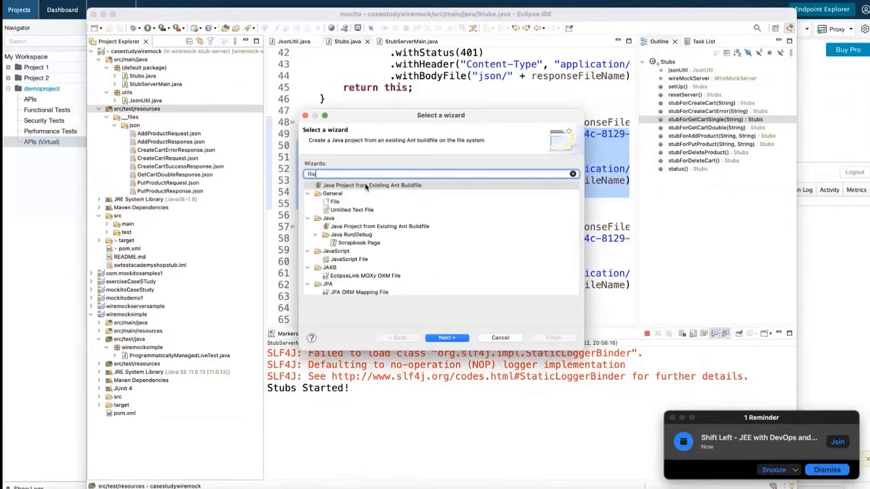
left_click(336, 202)
scroll(386, 270, "down", 5)
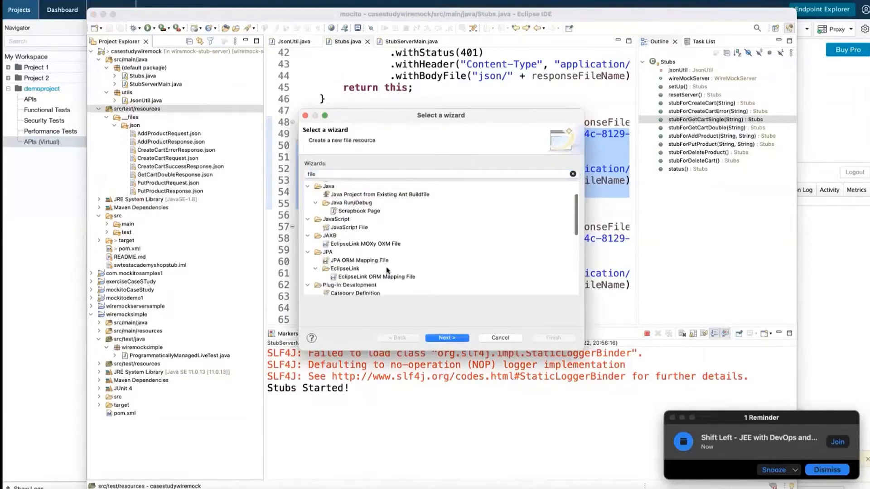
scroll(387, 270, "down", 5)
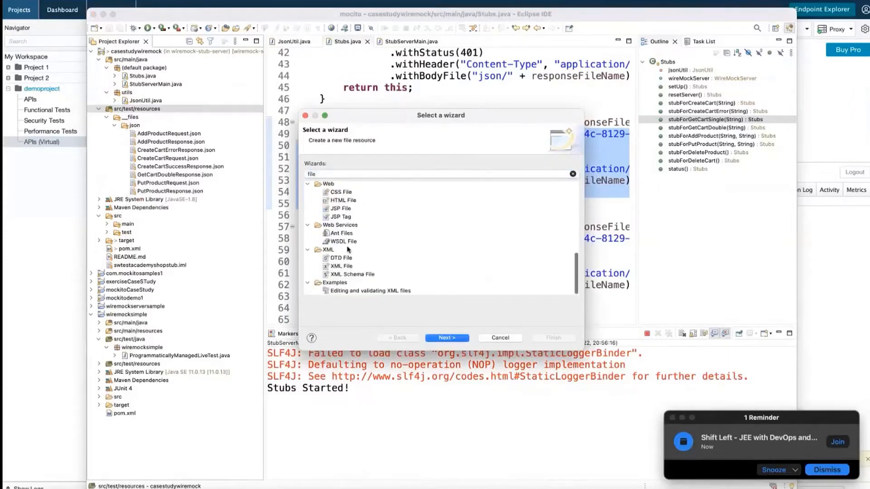
left_click(345, 242)
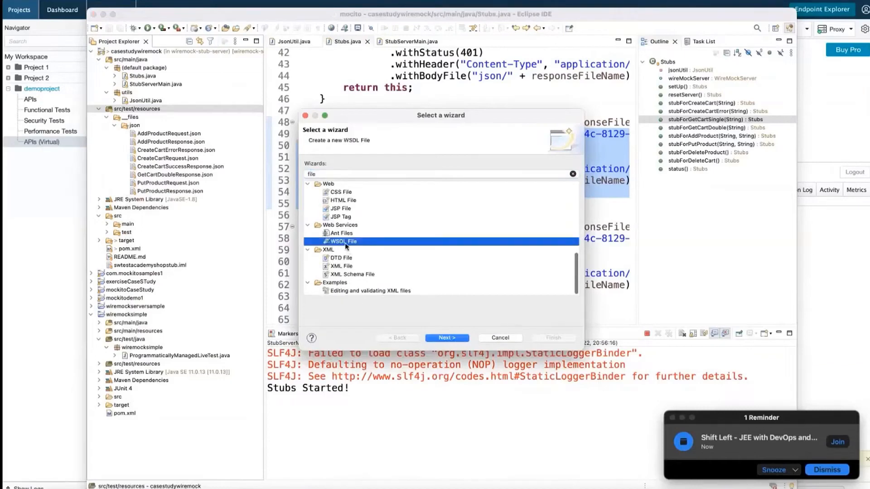
left_click(454, 339)
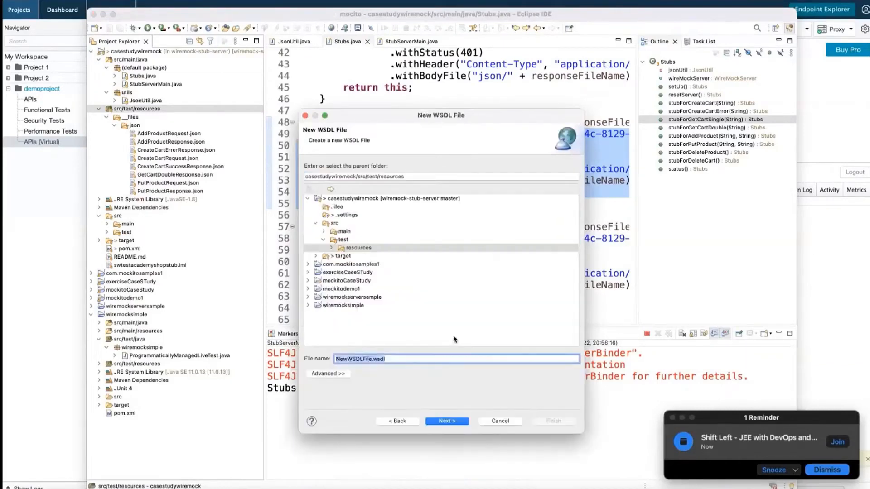
left_click(447, 421)
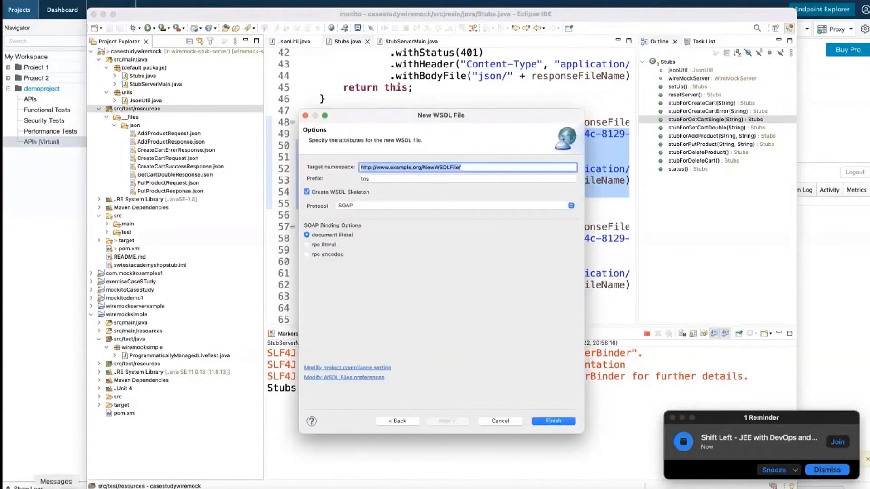
Check the weather.wsdl page, minimize OneDrive, then finish creating NewWSDLFile.wsdl with default options.
left_click(28, 488)
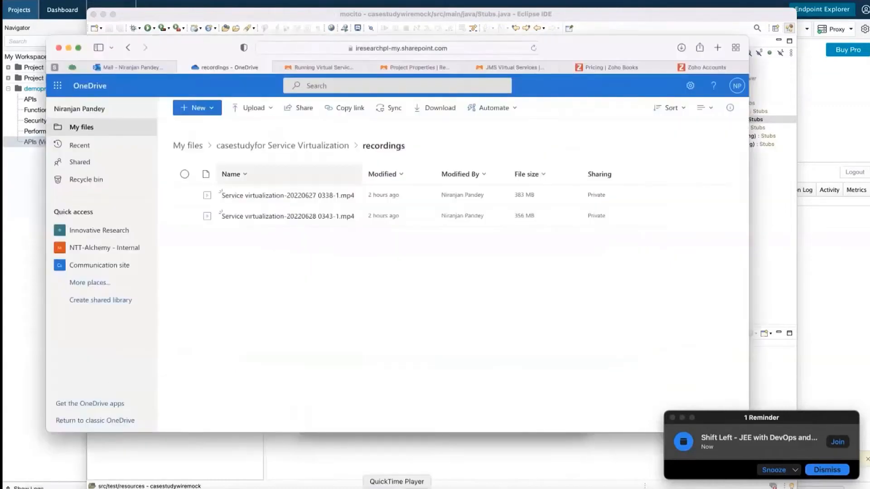
left_click(237, 488)
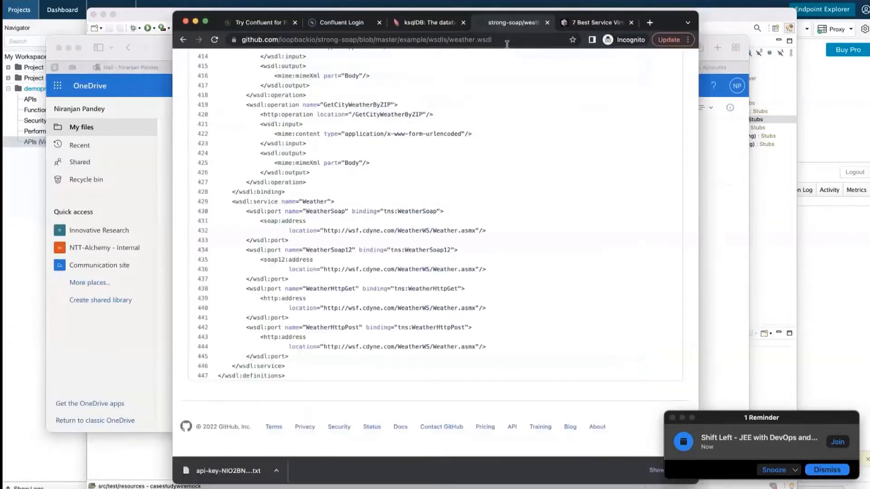
left_click(503, 42)
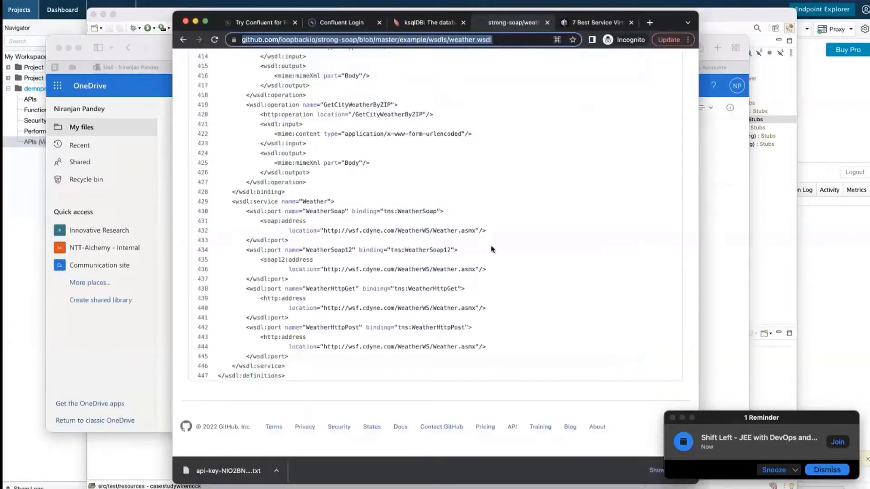
left_click(721, 240)
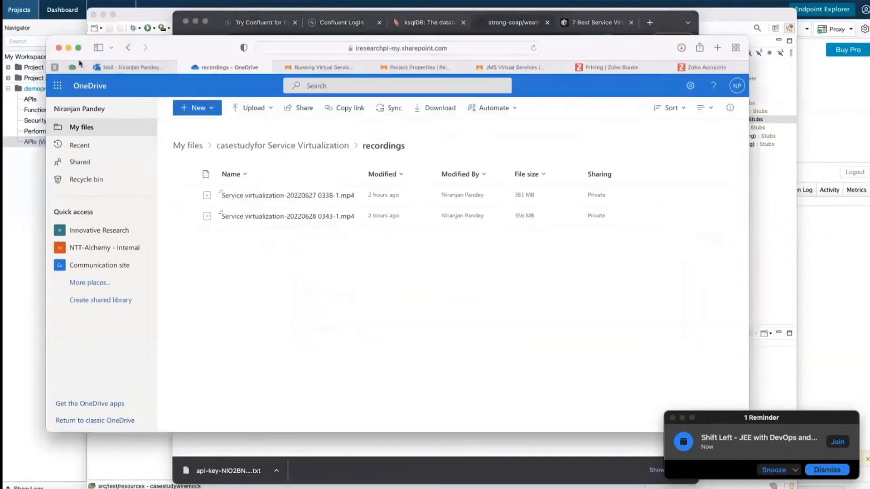
left_click(68, 47)
left_click(365, 488)
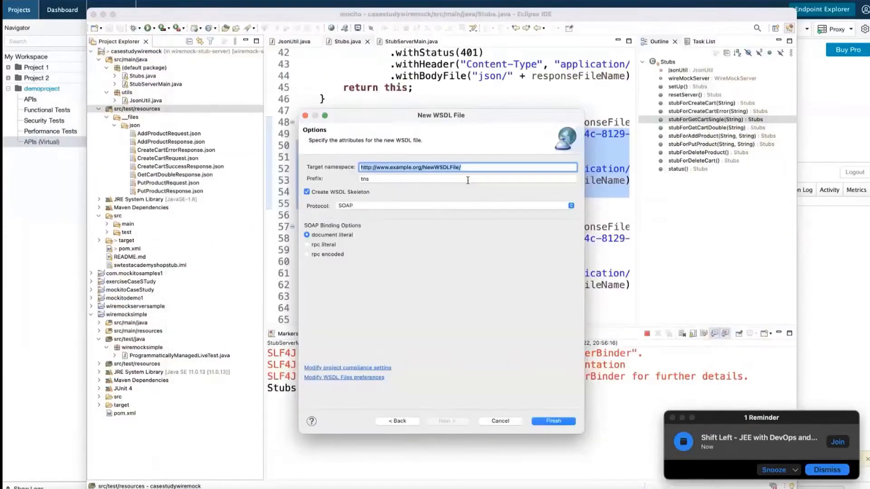
left_click(553, 422)
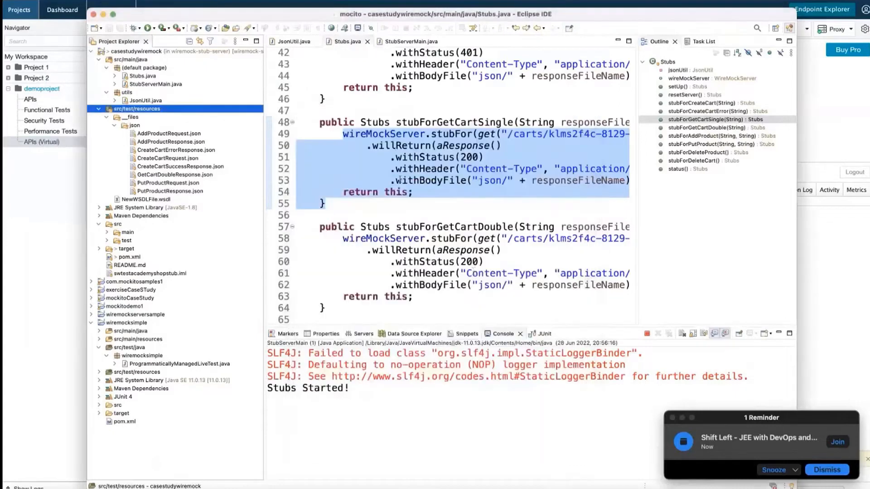
Open NewWSDLFile.wsdl and clear out its skeleton content.
double_click(145, 200)
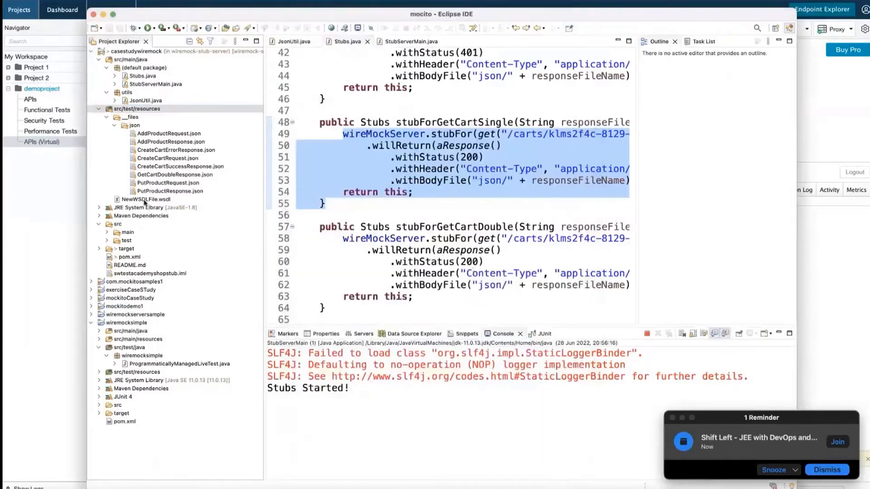
left_click(330, 146)
key("super+a")
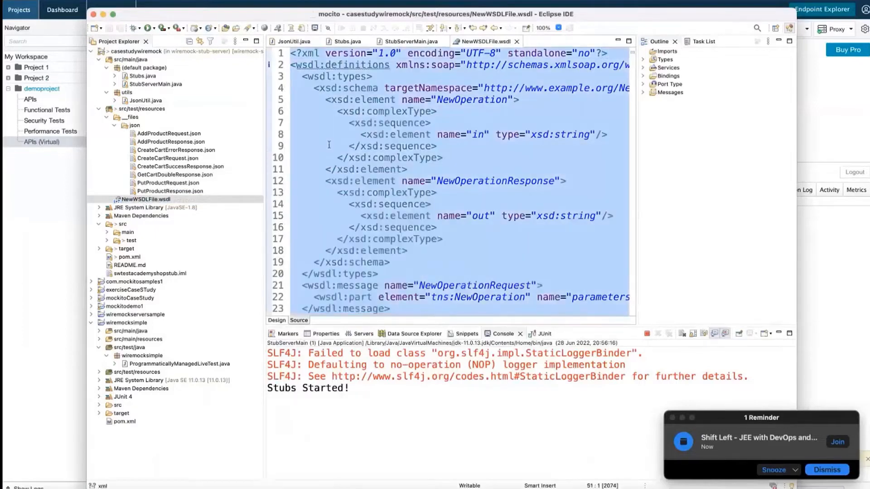
type("https://github.com/loopbackio/strong-soap/blob/master/example/wsdls/weather.wsdl")
key("super+a")
key("super+x")
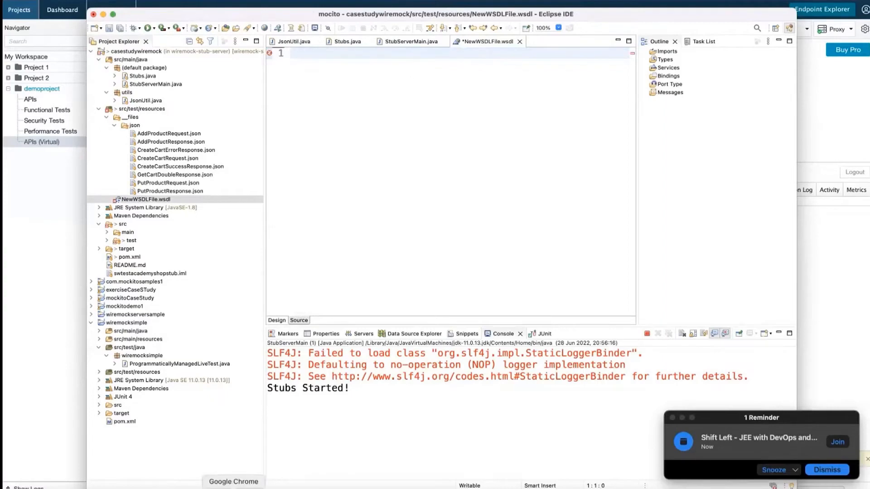
Select the weather WSDL source on the GitHub page again.
left_click(234, 487)
scroll(252, 308, "up", 10)
scroll(255, 309, "up", 20)
left_click_drag(217, 124, 477, 376)
scroll(253, 199, "down", 10)
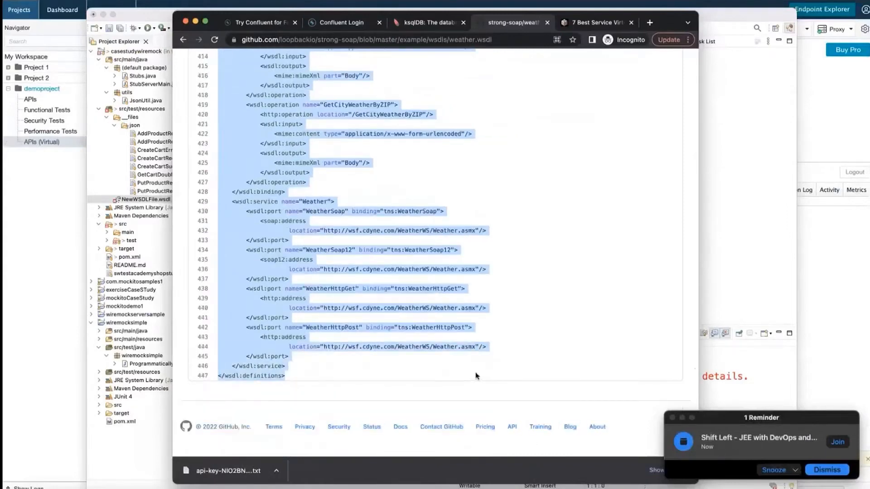
Paste the weather WSDL into NewWSDLFile.wsdl, save it, and show the Design view.
left_click(88, 194)
left_click(296, 53)
key("super+v")
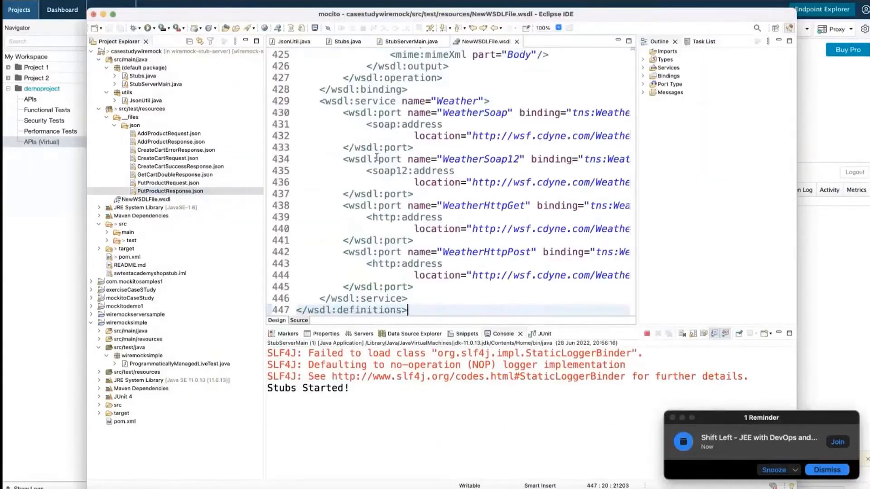
key("super+s")
scroll(375, 158, "up", 1)
scroll(376, 157, "up", 20)
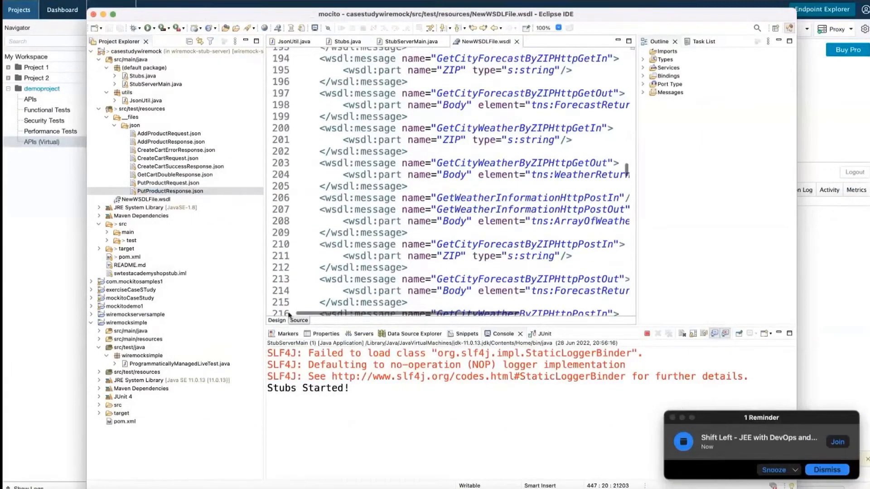
left_click(276, 321)
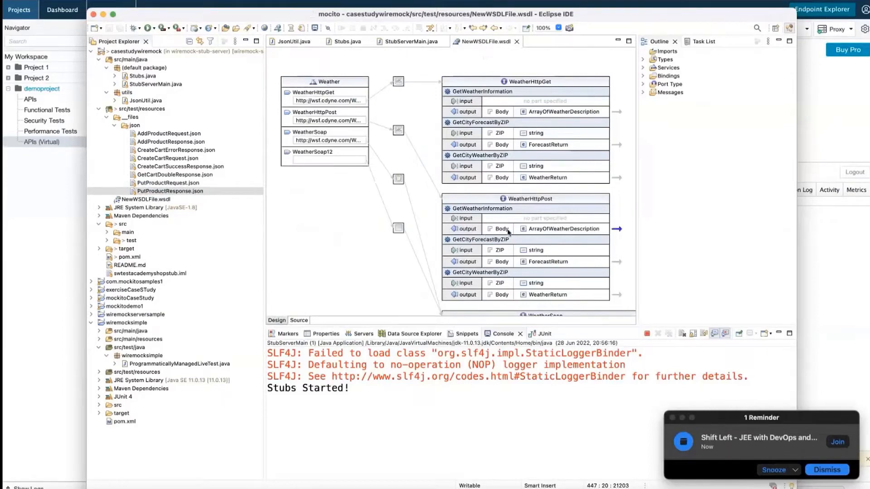
Copy PutProductResponse.json from the project into the Desktop's Testing folder.
right_click(162, 192)
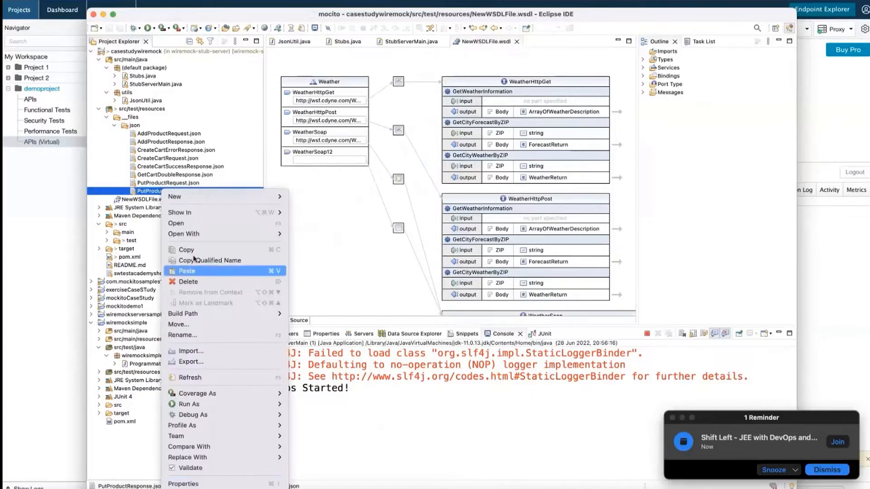
left_click(192, 250)
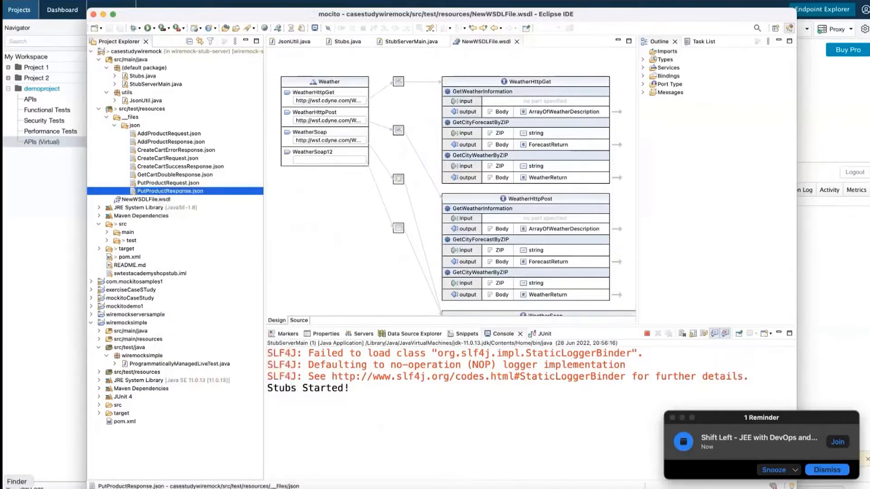
left_click(17, 488)
left_click(261, 134)
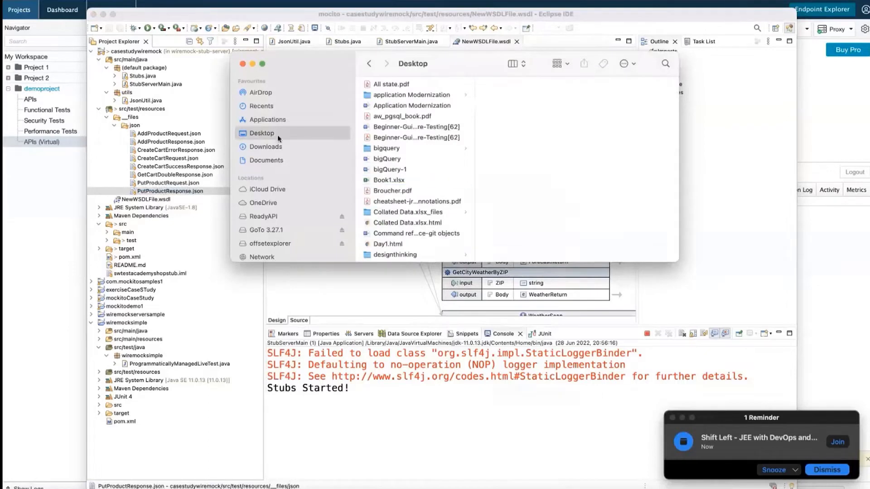
scroll(410, 194, "down", 10)
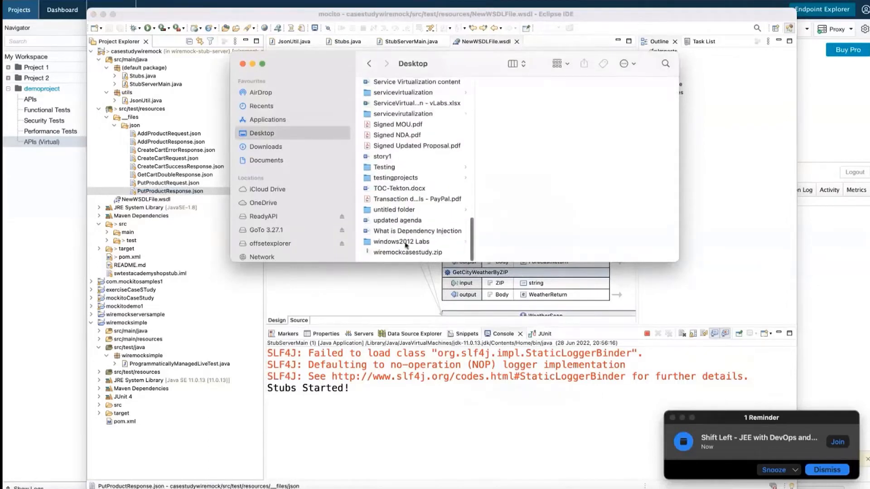
left_click(393, 167)
right_click(524, 124)
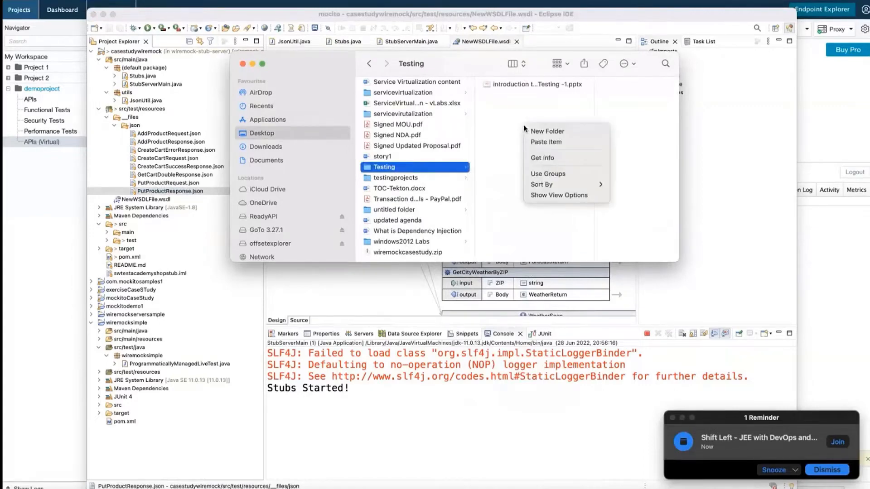
left_click(544, 141)
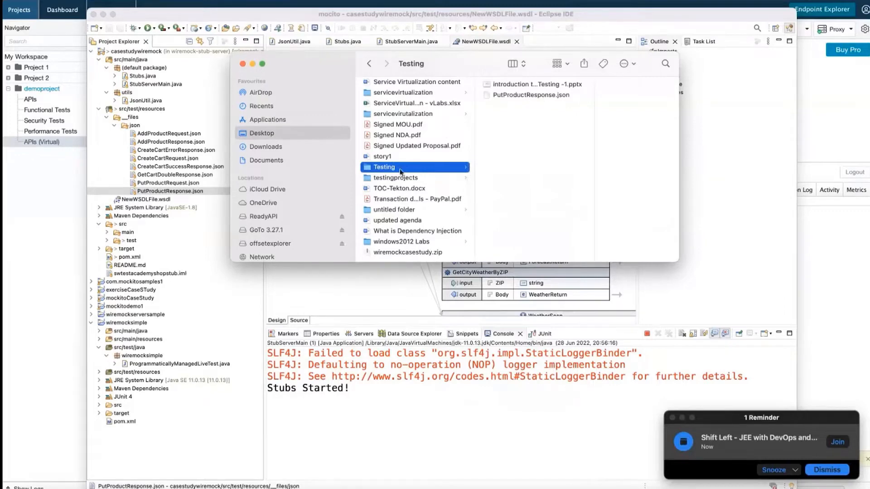
Copy NewWSDLFile.wsdl from Eclipse and paste it into the Testing folder.
left_click(161, 200)
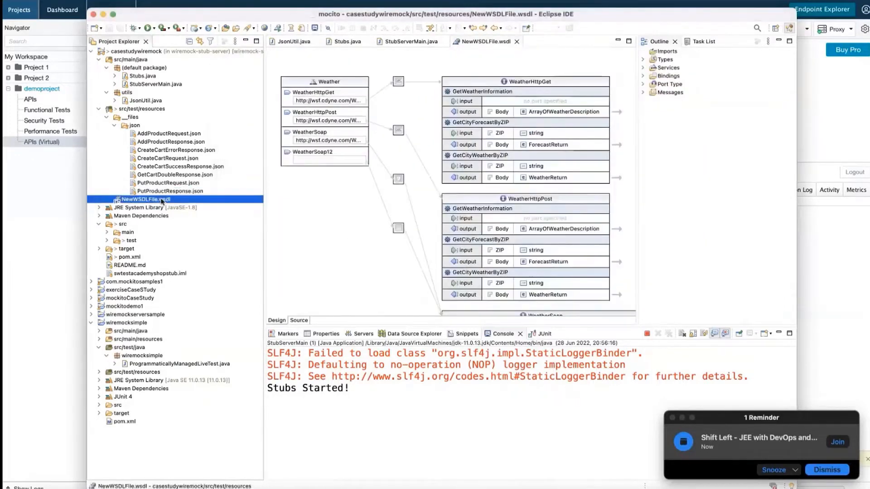
right_click(161, 201)
left_click(178, 230)
key("super+Tab")
right_click(514, 139)
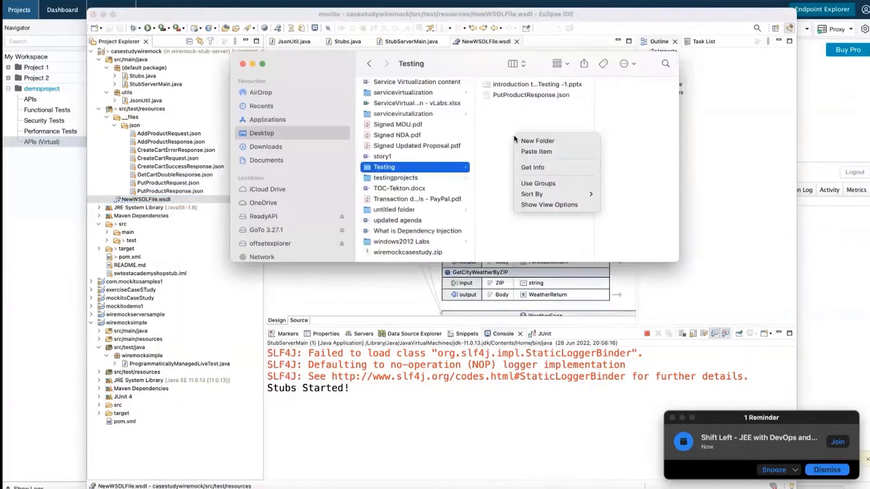
left_click(528, 152)
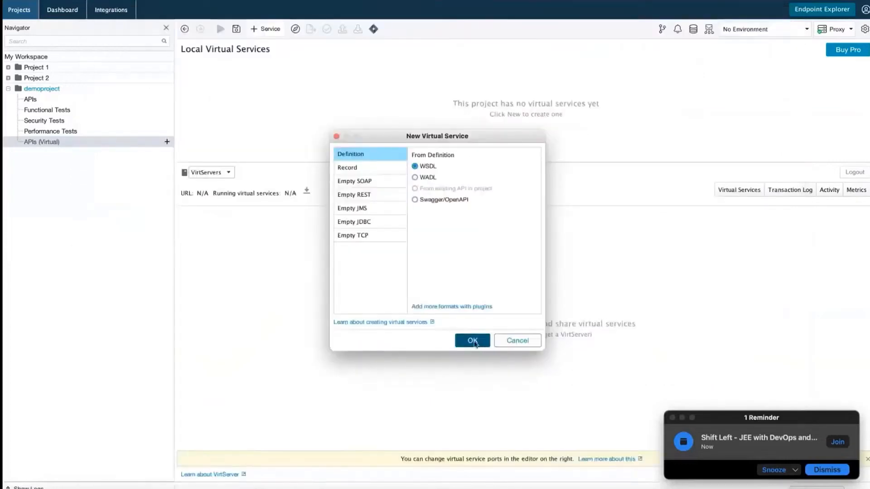
Confirm the WSDL option and try loading the GitHub weather.wsdl page address as the WSDL Location.
left_click(473, 343)
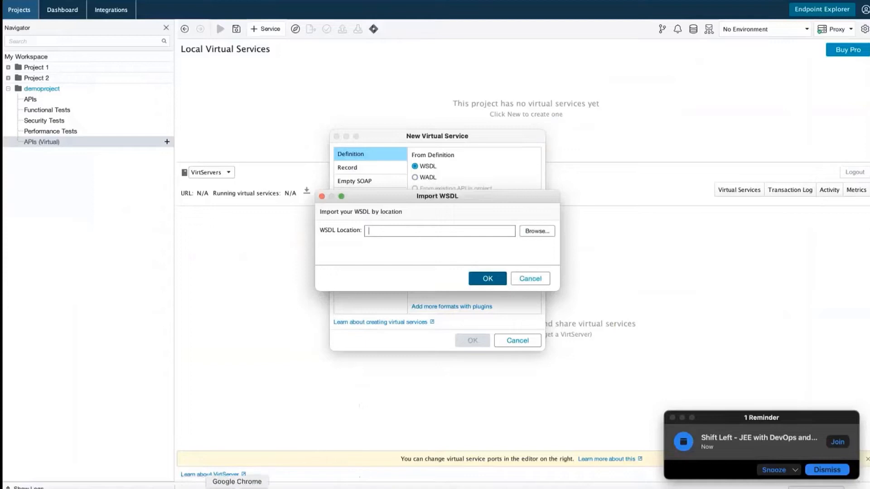
left_click(237, 487)
left_click(495, 42)
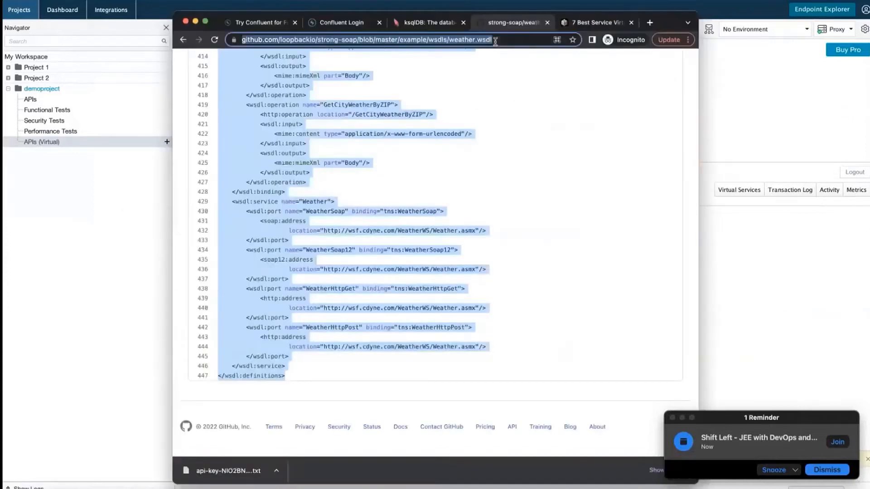
key("super+Tab")
key("super+v")
left_click_drag(376, 231, 341, 232)
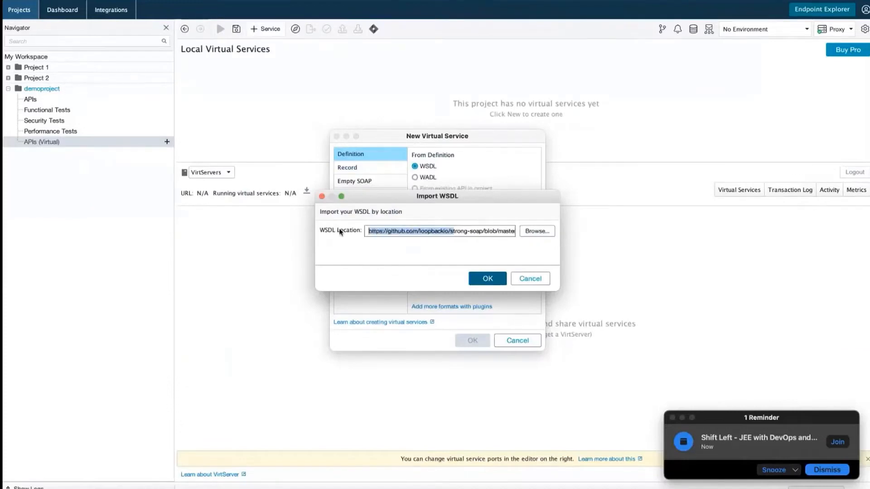
left_click(489, 279)
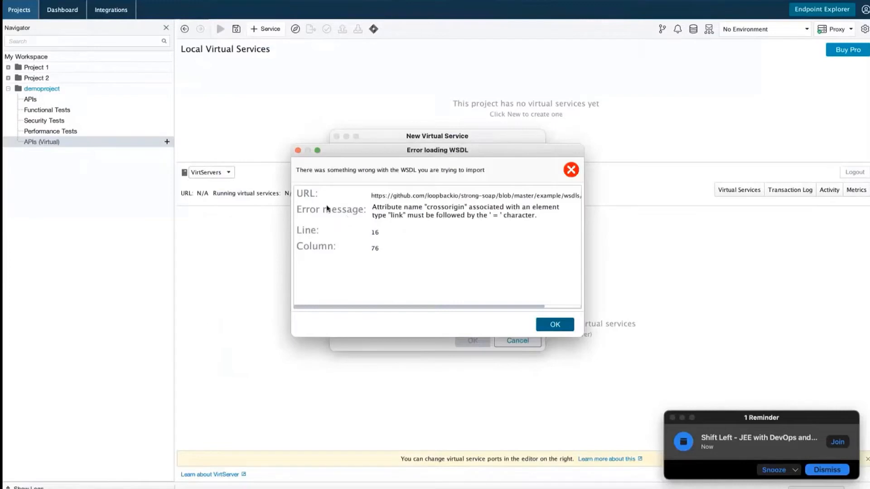
Dismiss the WSDL loading error and clear the WSDL Location field.
left_click_drag(373, 209, 538, 215)
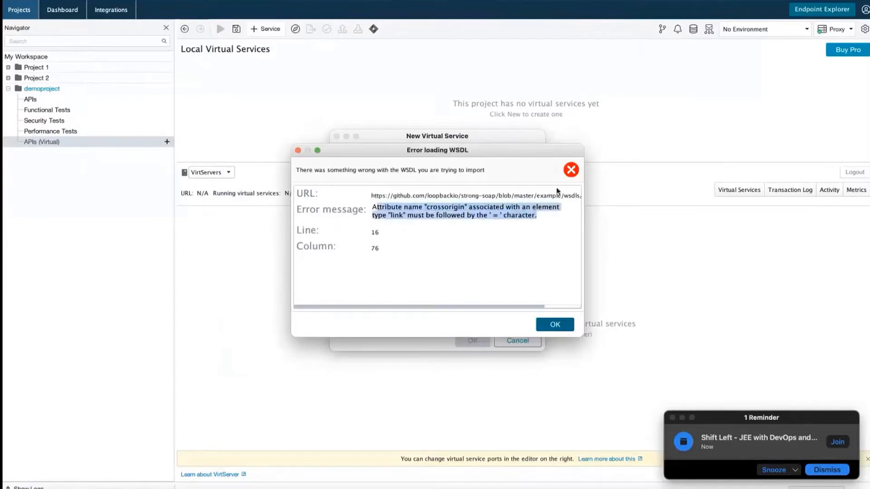
key("Return")
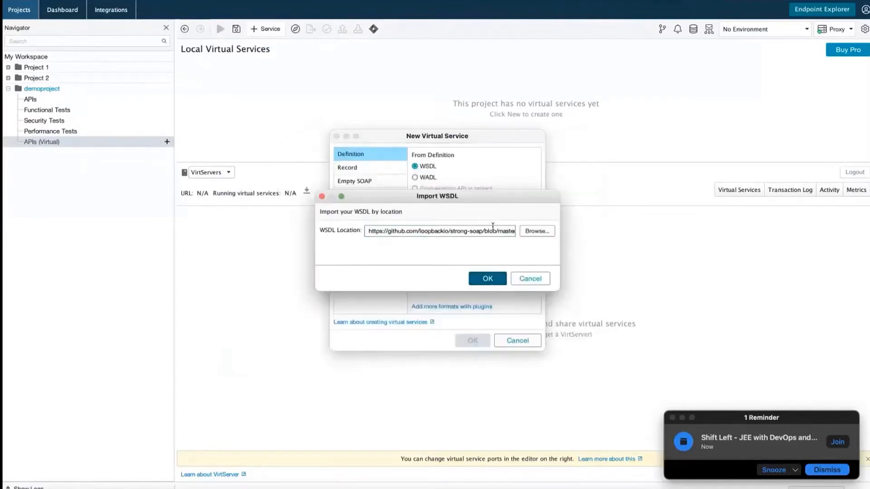
key("super+a")
key("BackSpace")
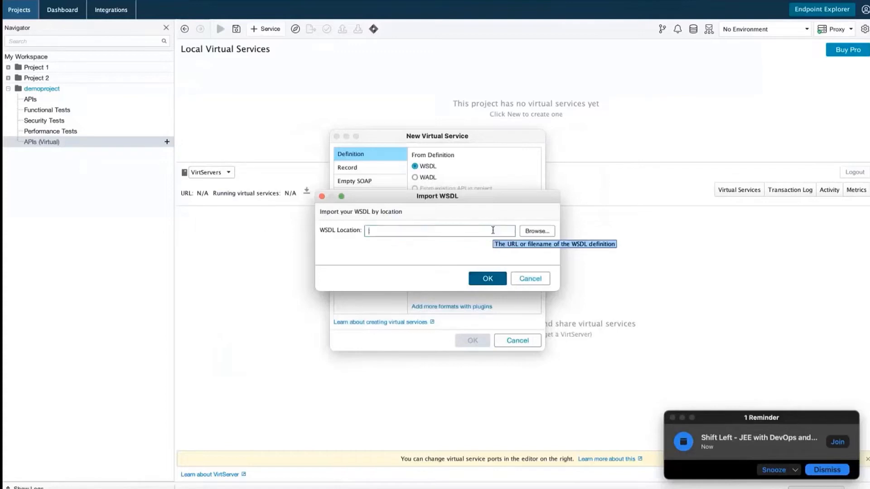
Import NewWSDLFile.wsdl from Desktop > Testing as the WSDL definition.
left_click(530, 232)
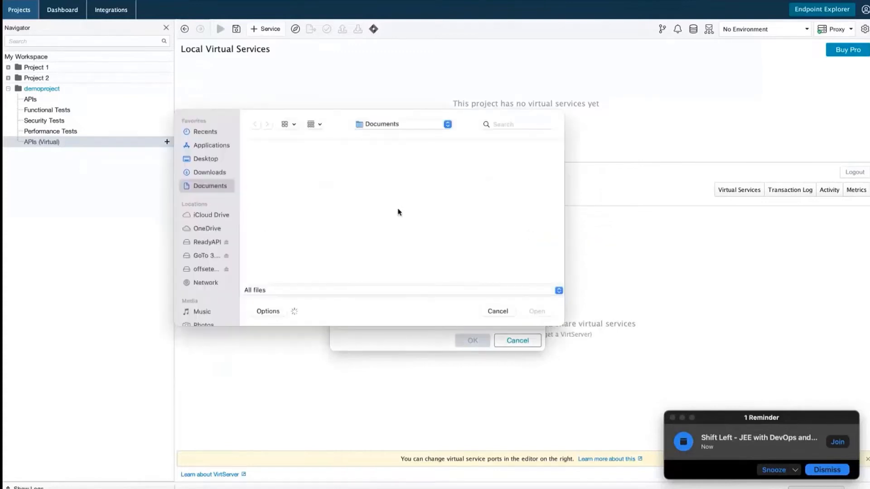
left_click(211, 159)
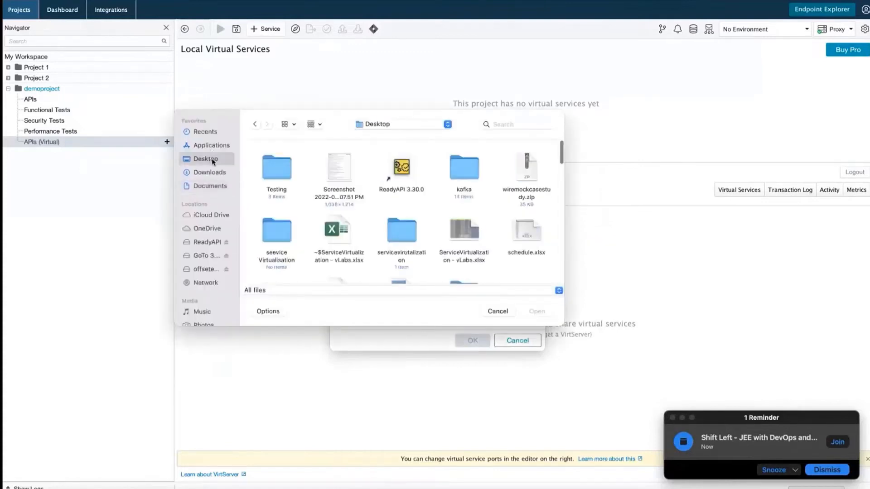
double_click(283, 166)
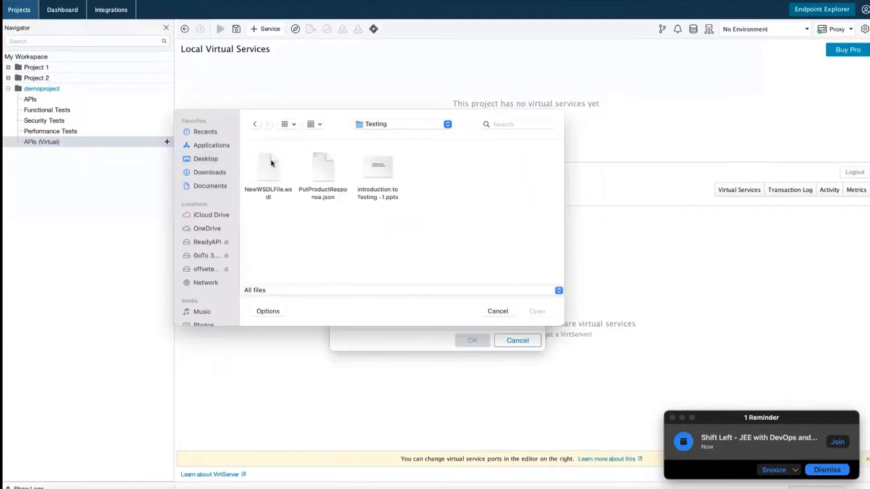
left_click(271, 164)
left_click(538, 311)
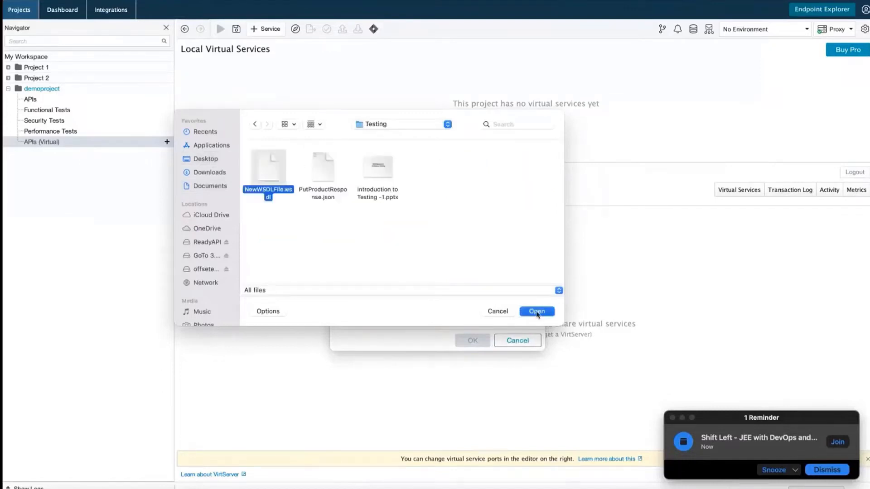
left_click(488, 280)
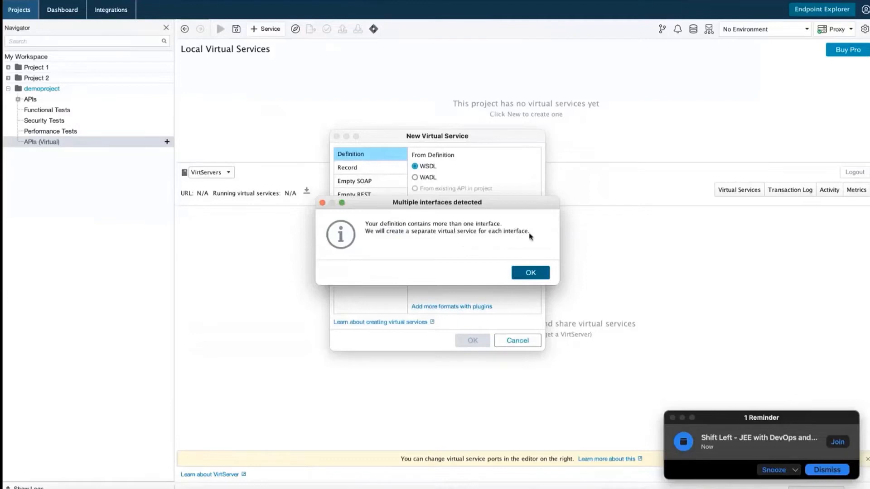
Generate WeatherSoap12 Virtual Service on port 8088 and WeatherSoap Virtual Service on port 8089.
left_click(536, 274)
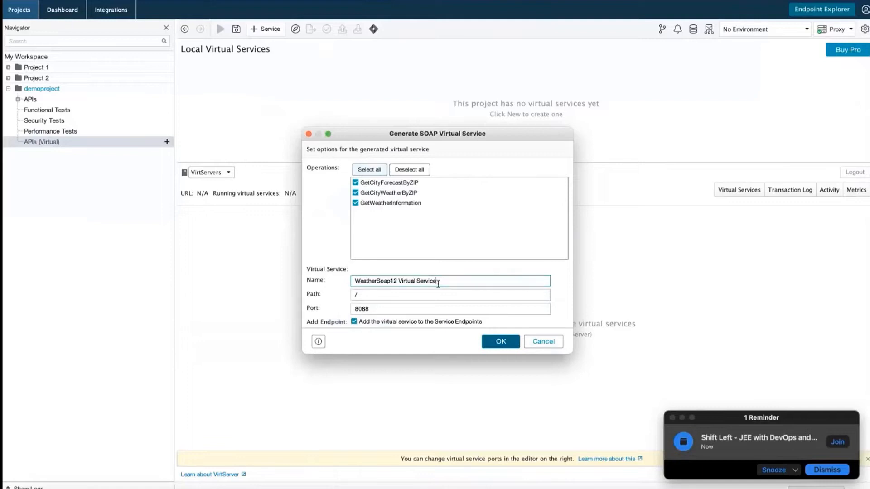
left_click_drag(436, 282, 355, 284)
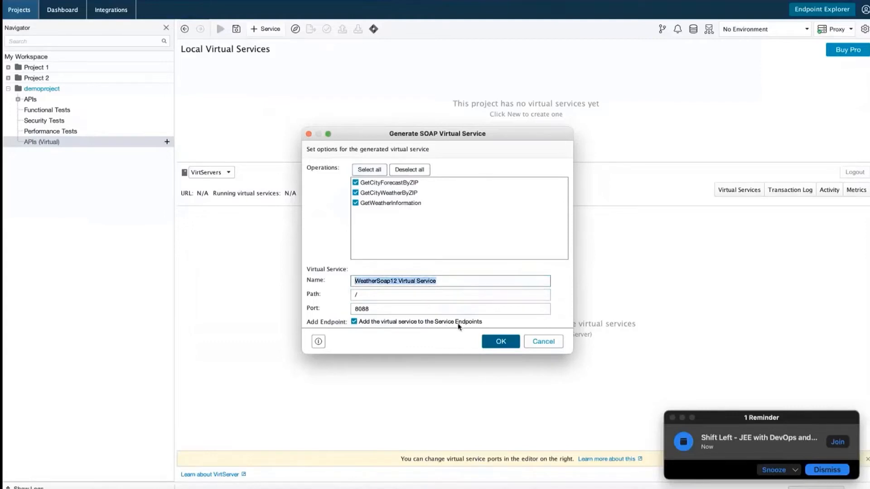
left_click(374, 311)
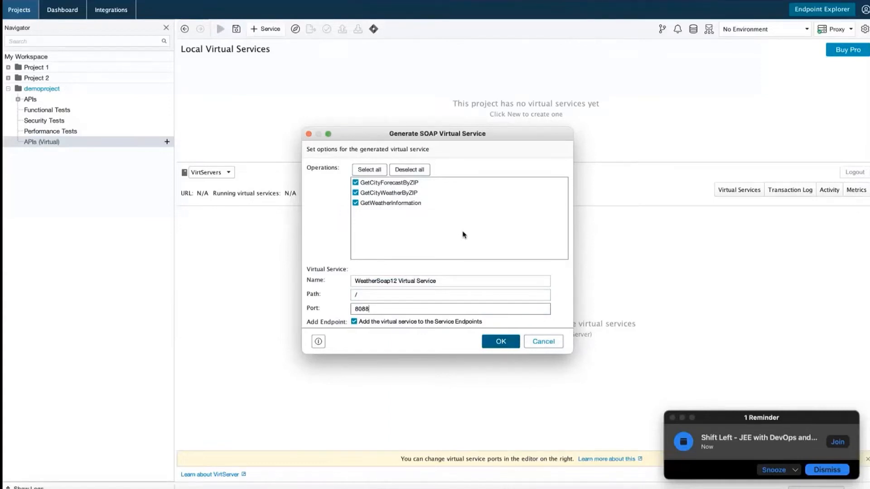
left_click(495, 343)
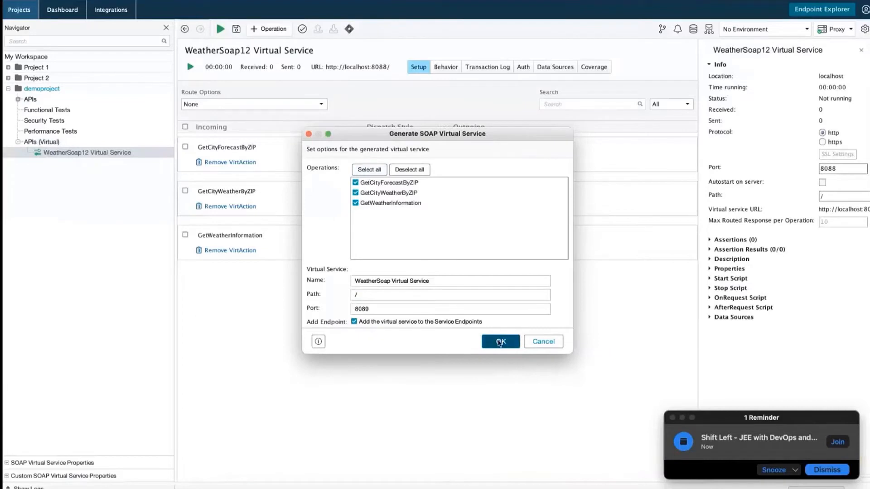
left_click(499, 341)
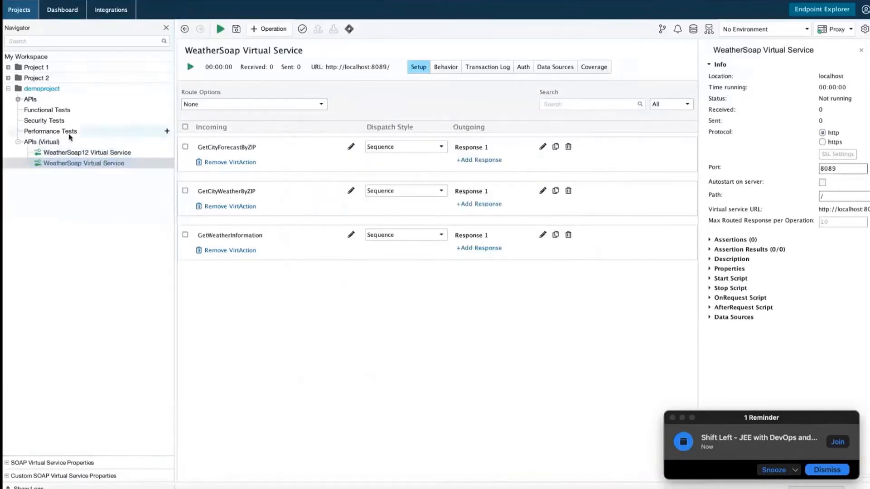
Browse both weather virtual services, leaving GetCityForecastByZIP's dispatch style at Sequence.
left_click(144, 152)
left_click(118, 165)
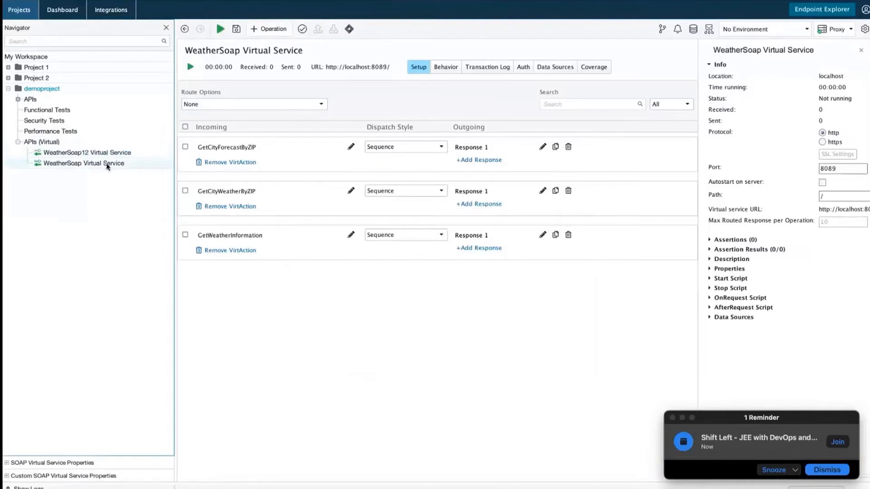
left_click(442, 147)
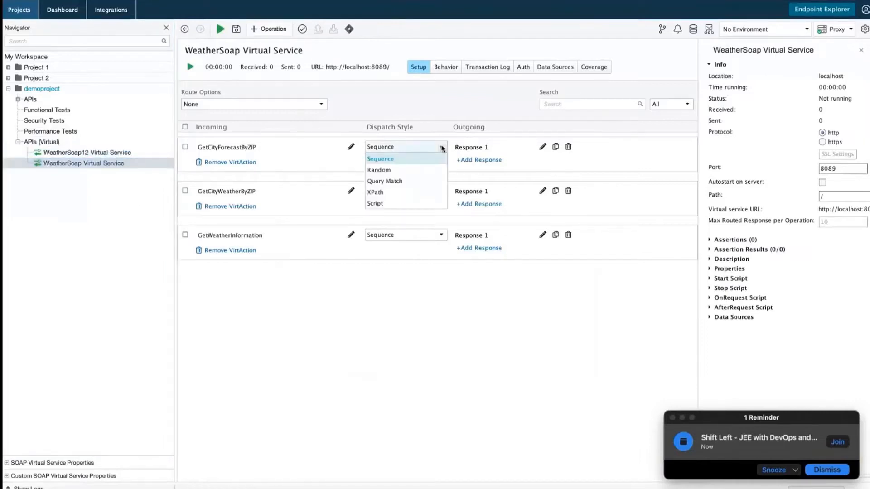
left_click(442, 147)
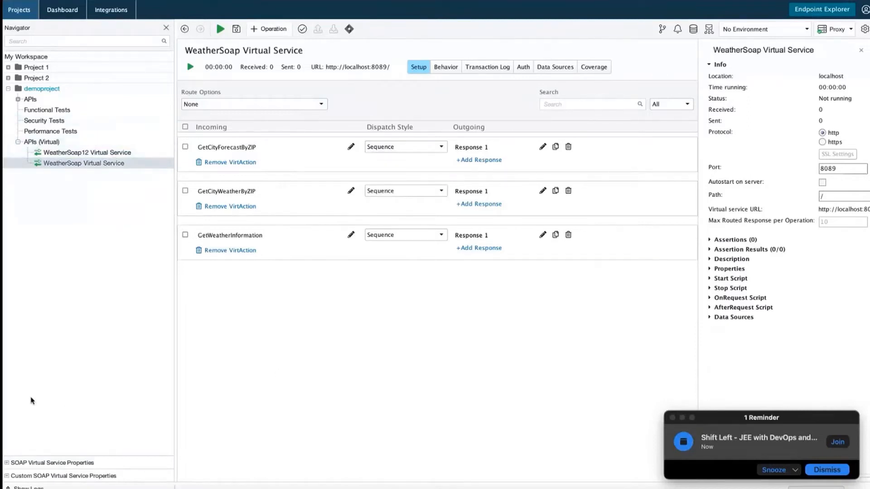
Expand SOAP Virtual Service Properties, view the HTTP and Jetty logs, and check Default Outgoing WSS unchanged.
left_click(8, 463)
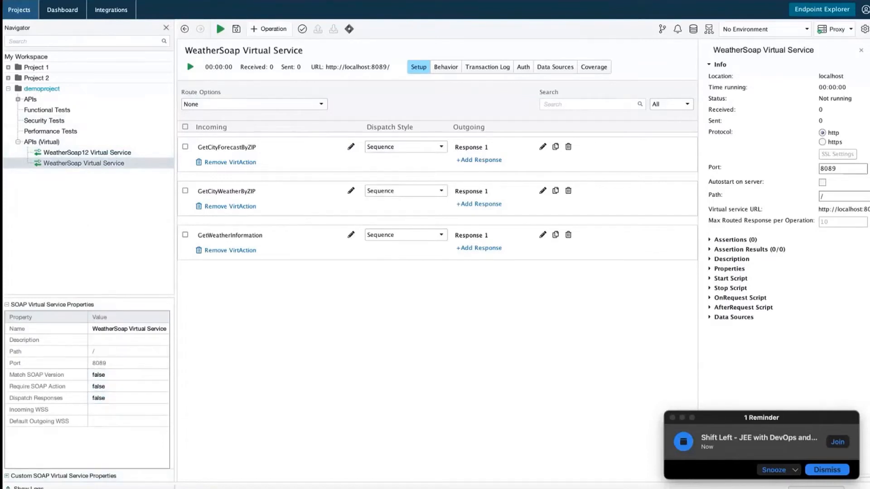
left_click(25, 488)
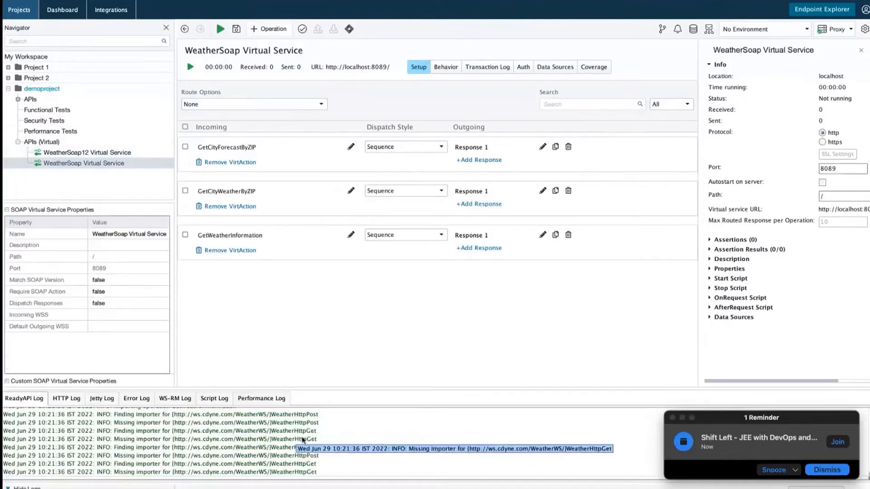
left_click(69, 400)
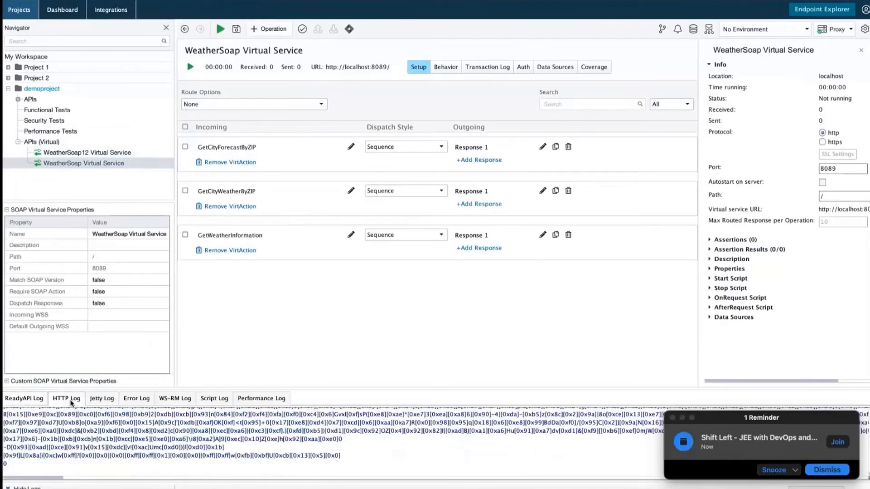
left_click(103, 399)
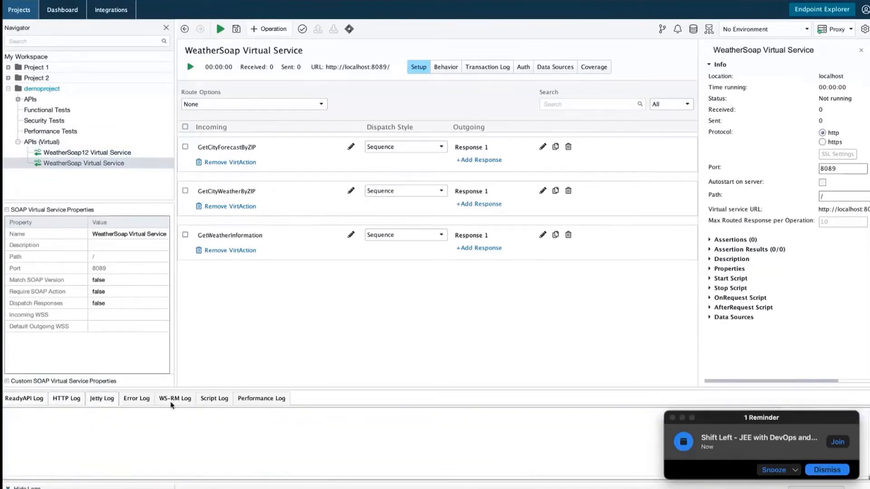
left_click(134, 323)
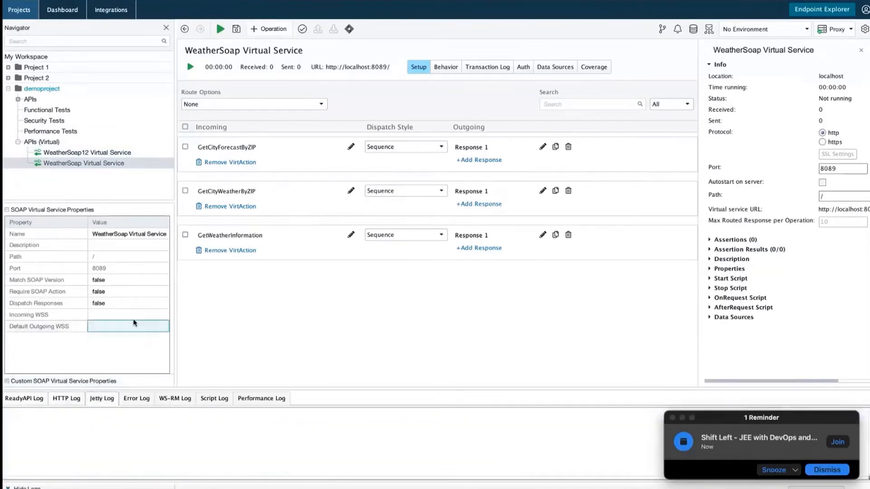
left_click(130, 345)
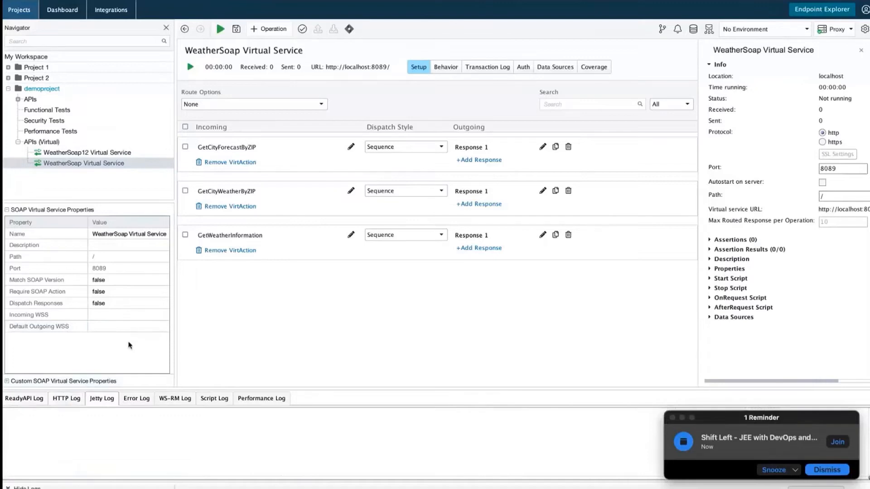
Switch between the WeatherSoap and WeatherSoap12 virtual services, ending on WeatherSoap12.
left_click(79, 153)
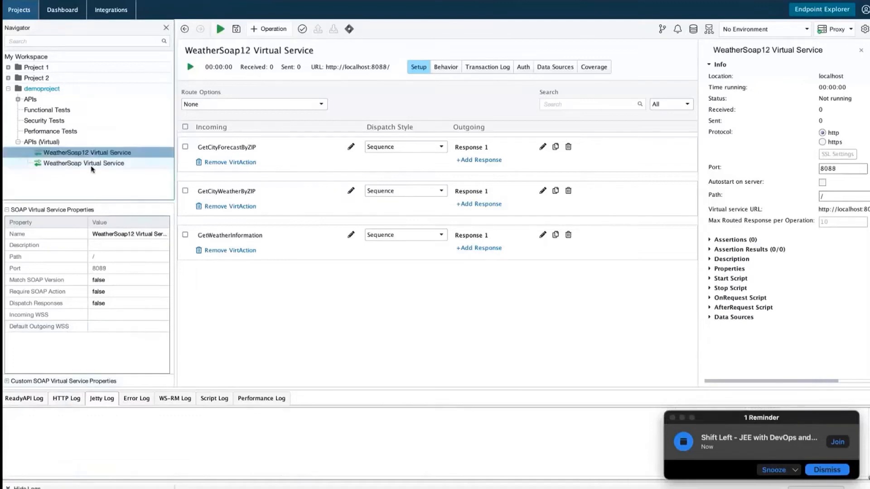
left_click(91, 166)
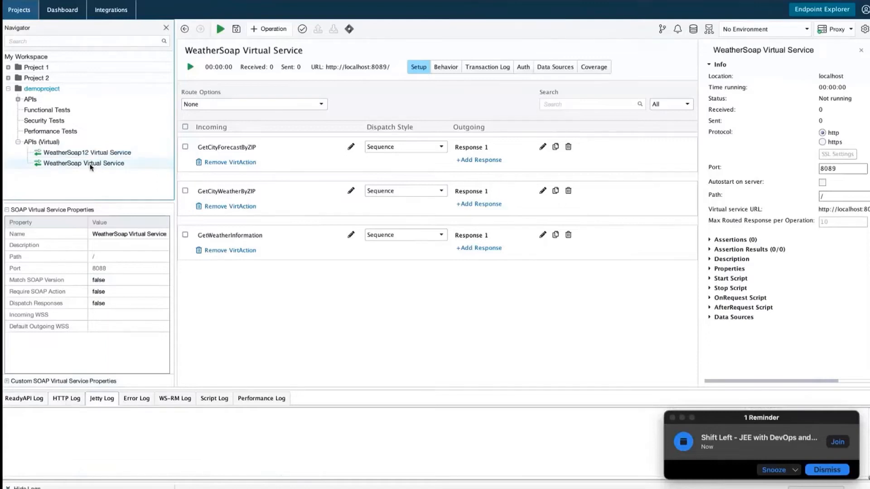
left_click(99, 153)
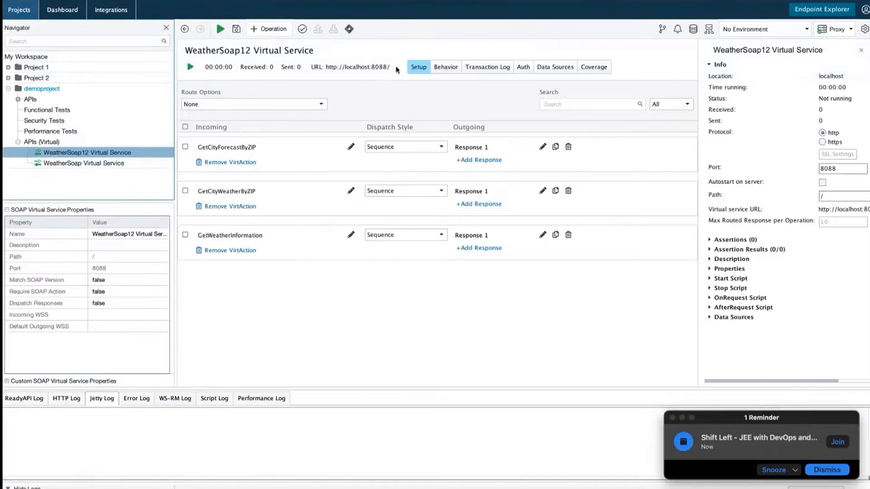
Start the WeatherSoap12 virtual service on port 8088.
left_click(121, 166)
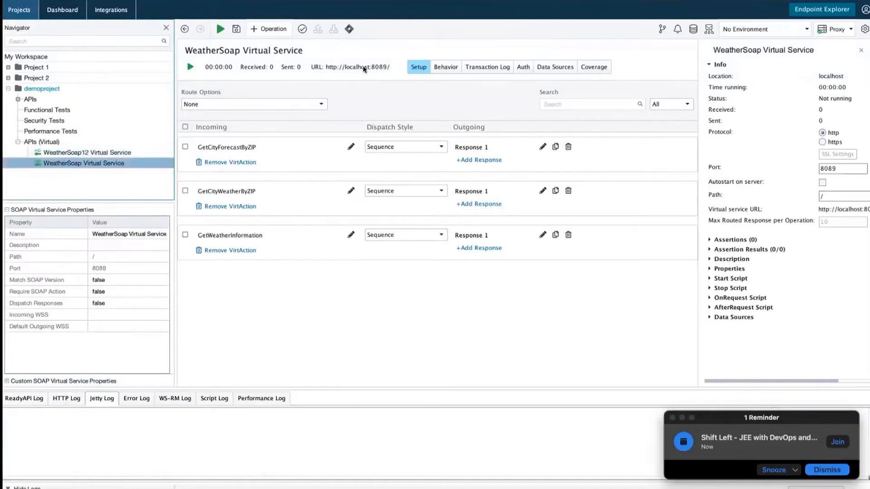
left_click(125, 154)
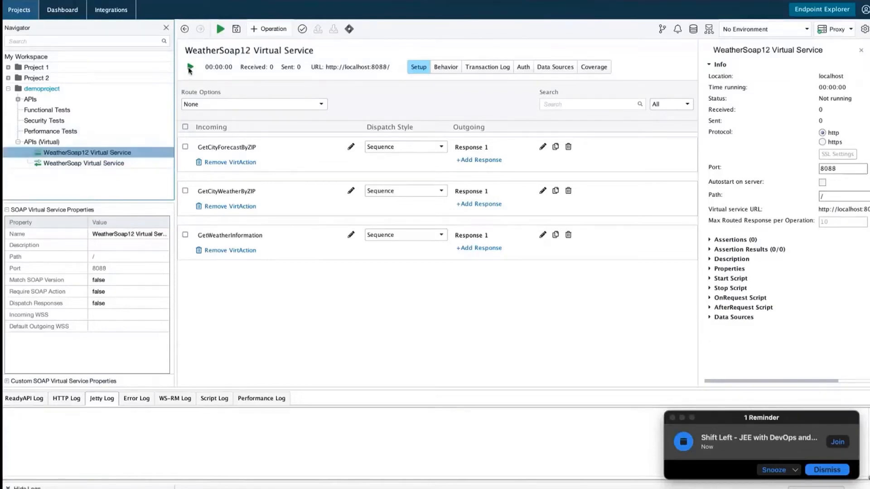
left_click(190, 67)
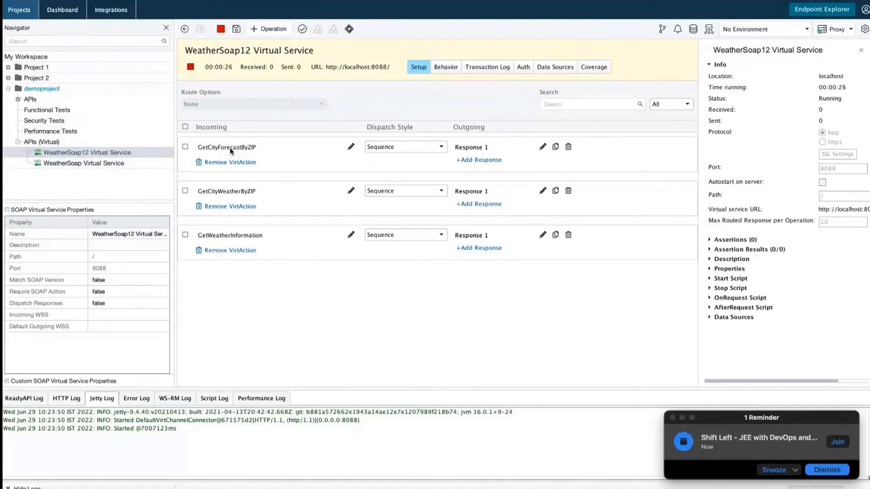
Select the GetWeatherInformation operation, then bring up Eclipse showing NewWSDLFile.wsdl.
left_click(238, 197)
left_click(242, 239)
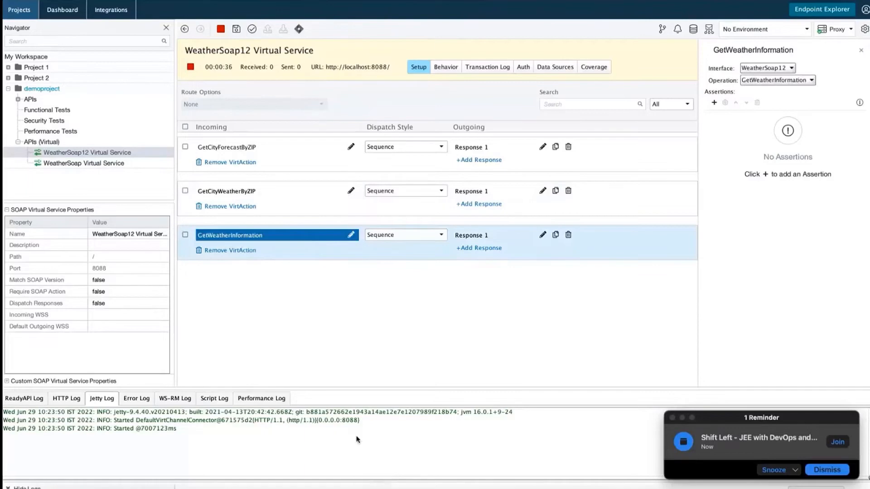
left_click(370, 486)
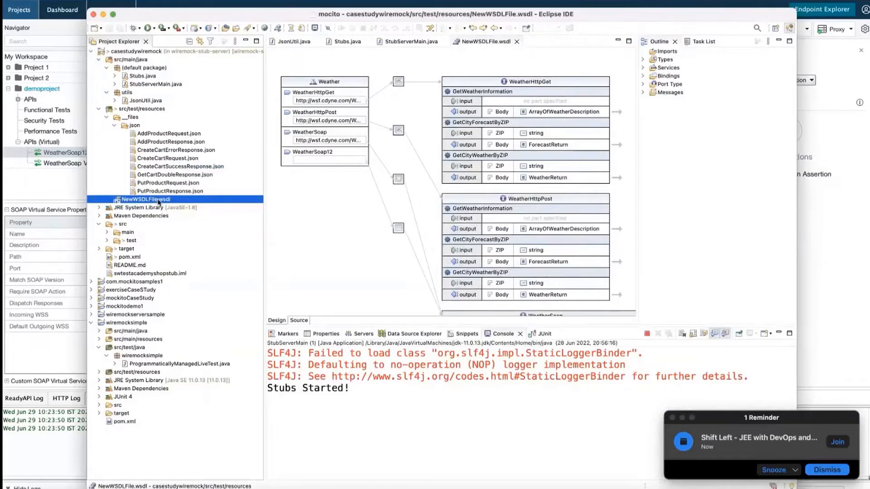
Terminate the Eclipse stub server, remove the terminated launches, and switch back to ReadyAPI.
left_click(647, 334)
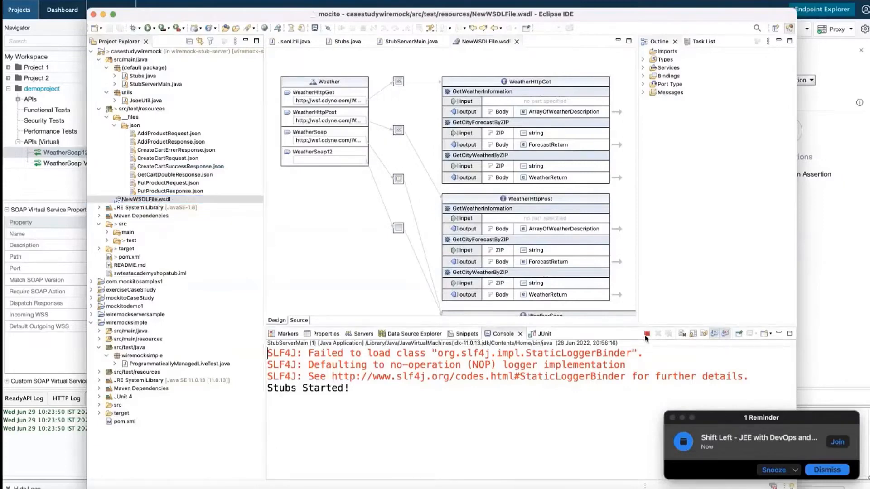
left_click(668, 334)
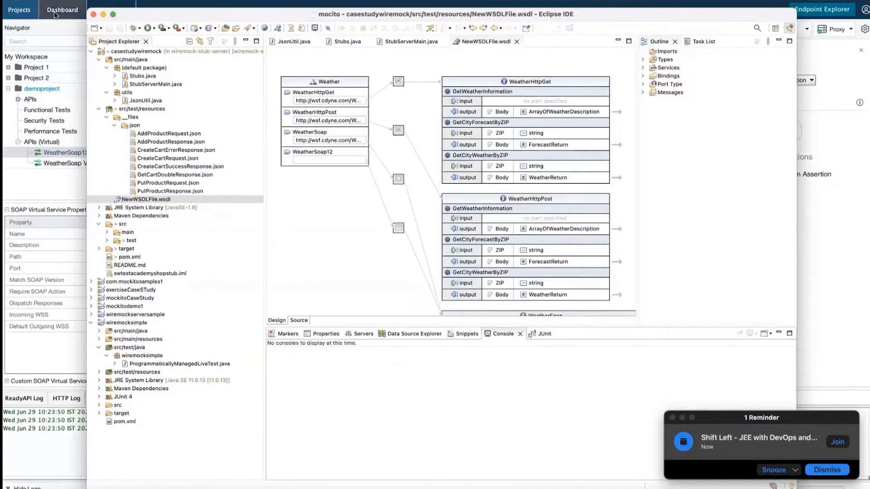
left_click(49, 40)
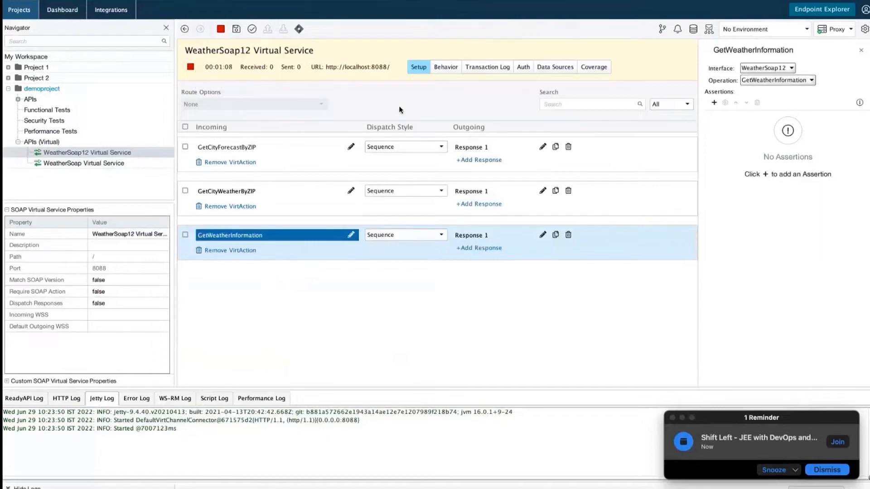
left_click(469, 71)
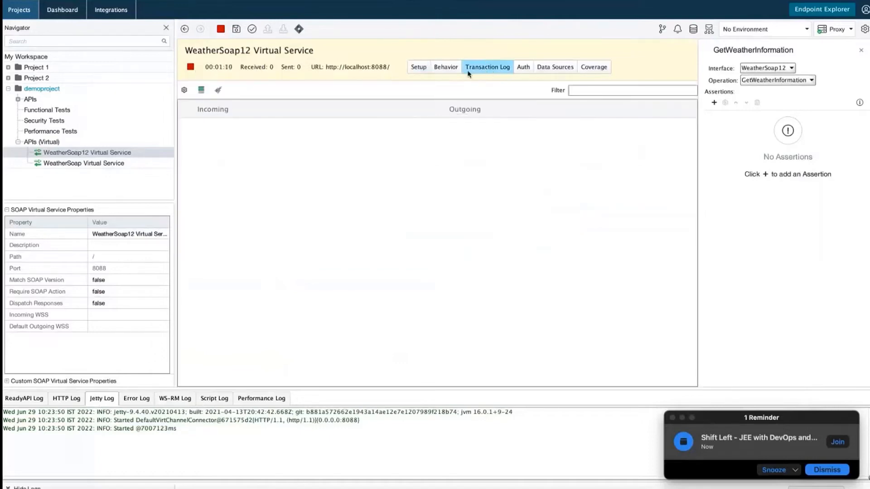
left_click(442, 70)
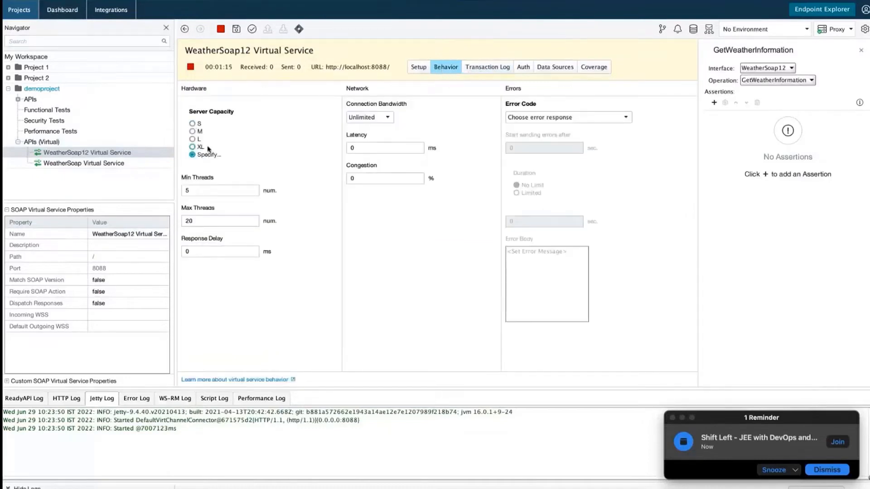
left_click(522, 68)
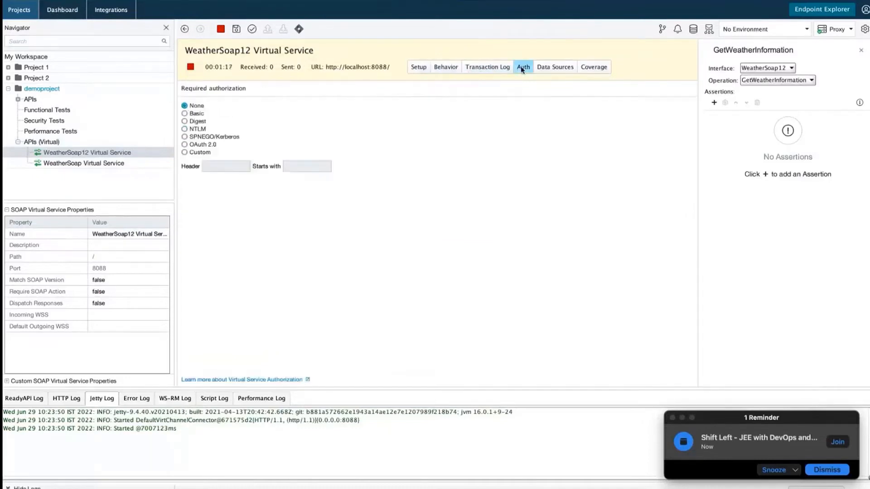
left_click(553, 69)
left_click(589, 71)
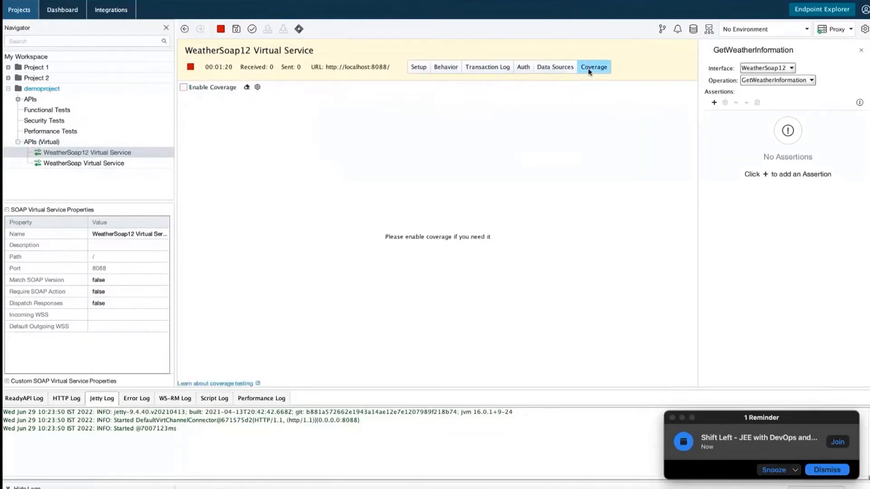
left_click(418, 68)
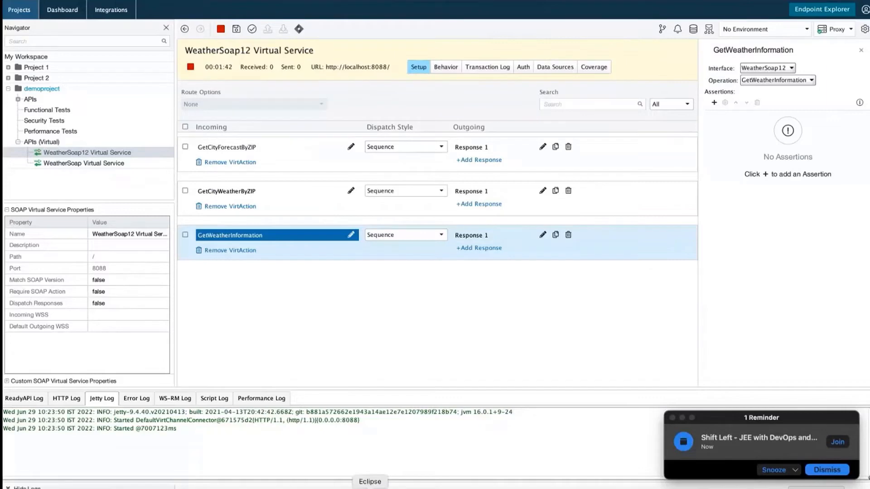
Run the Web Service Client wizard on NewWSDLFile.wsdl with default settings to generate the proxy.
left_click(370, 487)
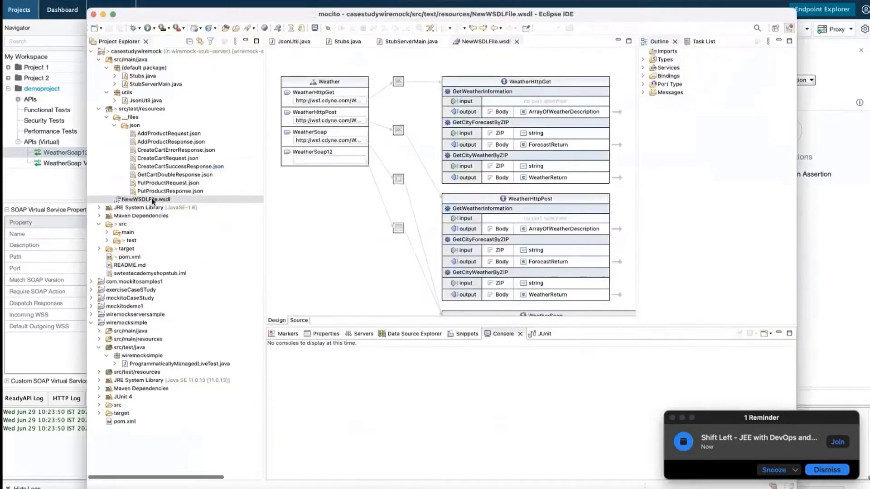
right_click(153, 201)
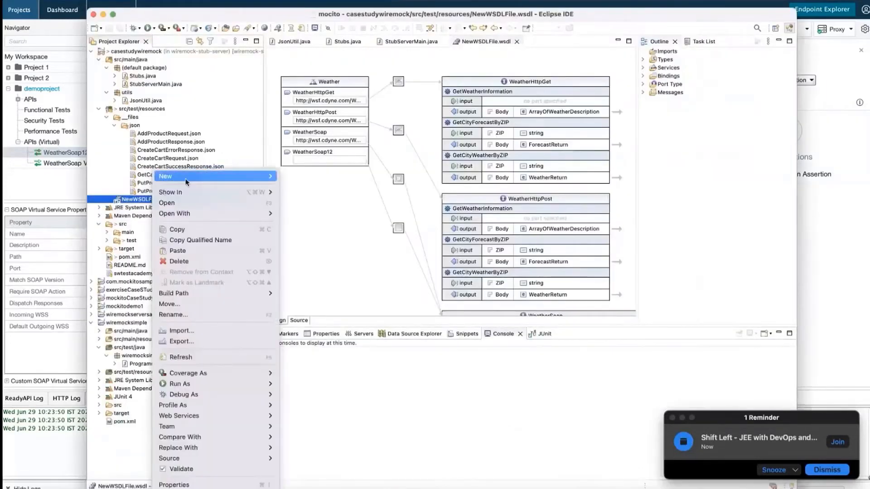
mouse_move(187, 180)
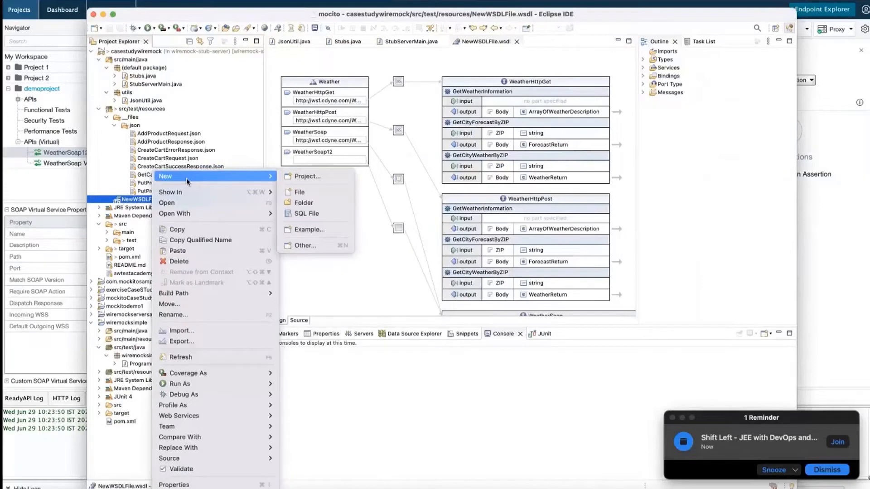
left_click(312, 245)
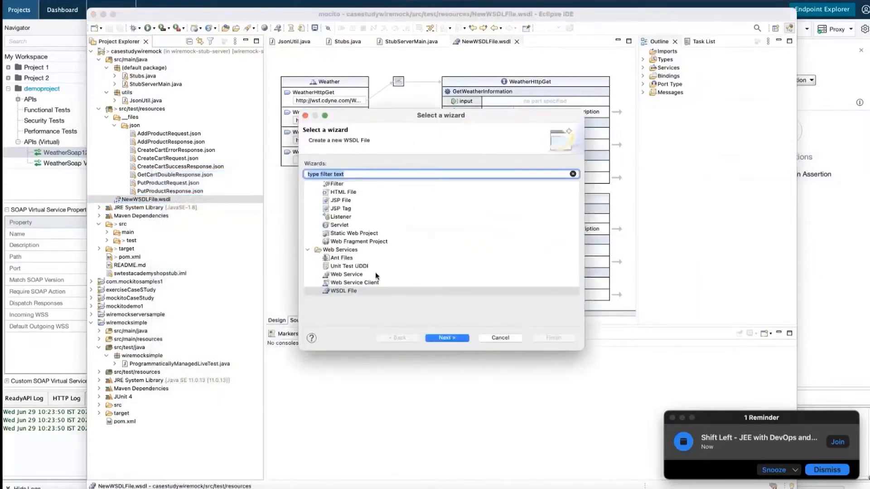
left_click(364, 283)
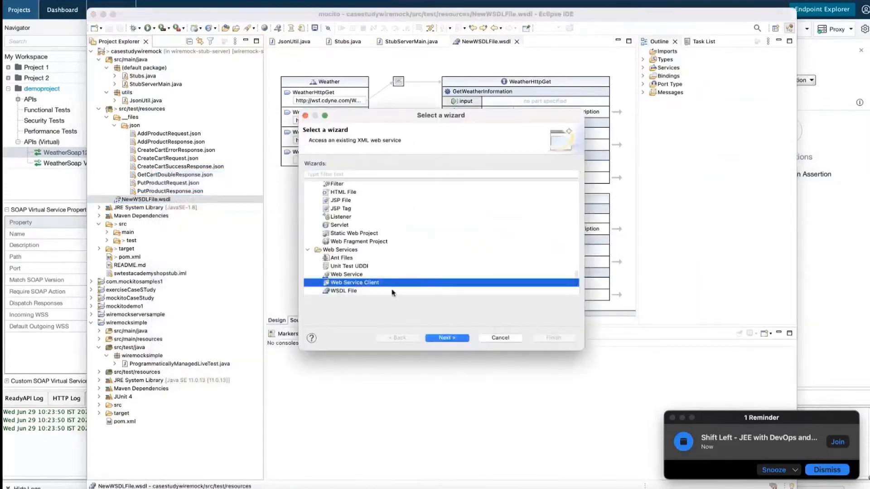
left_click(446, 338)
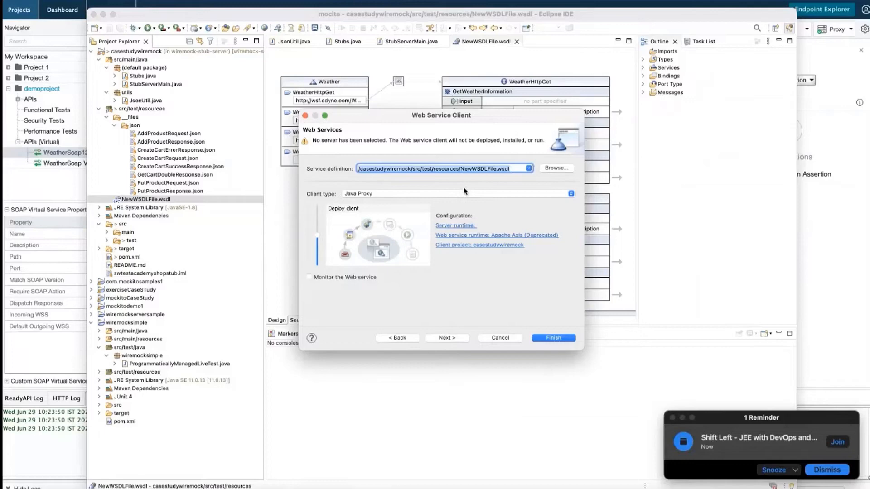
left_click(444, 338)
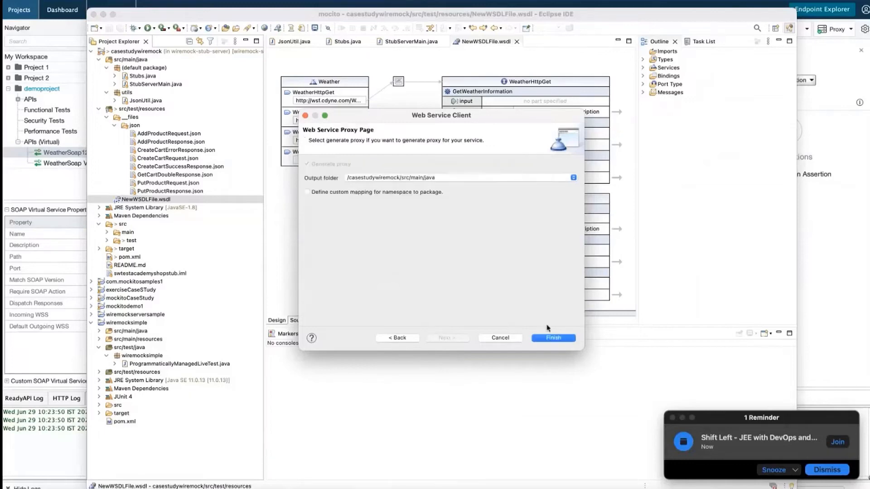
left_click(562, 339)
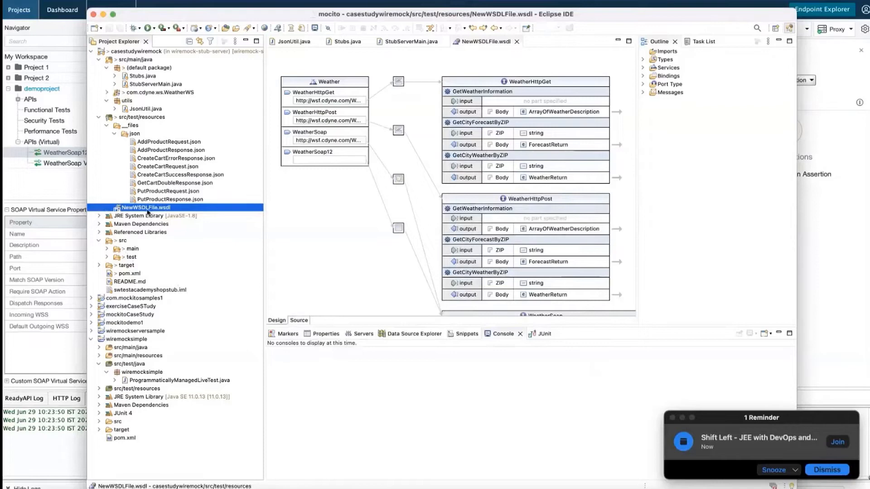
Expand target, generated-sources, JRE System Library, com.cdyne.ws.WeatherWS, and Forecast, ForecastReturn and POP classes.
left_click(99, 265)
left_click(107, 273)
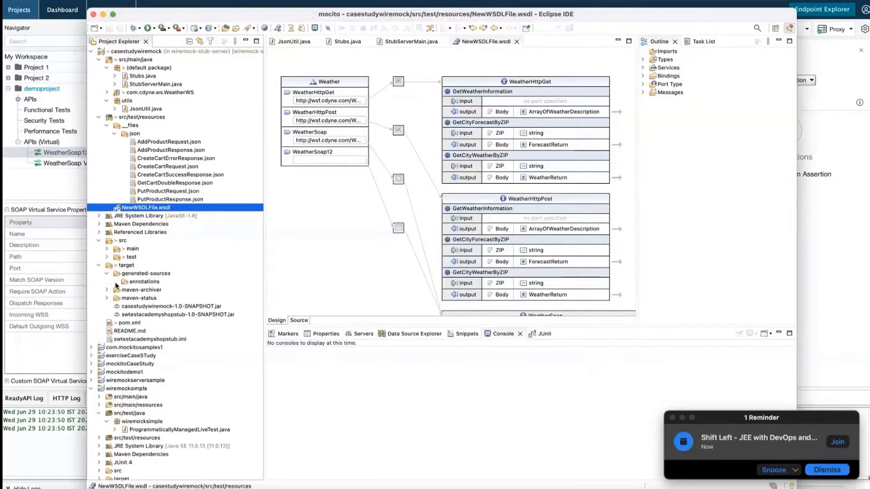
left_click(100, 216)
left_click(107, 93)
left_click(115, 101)
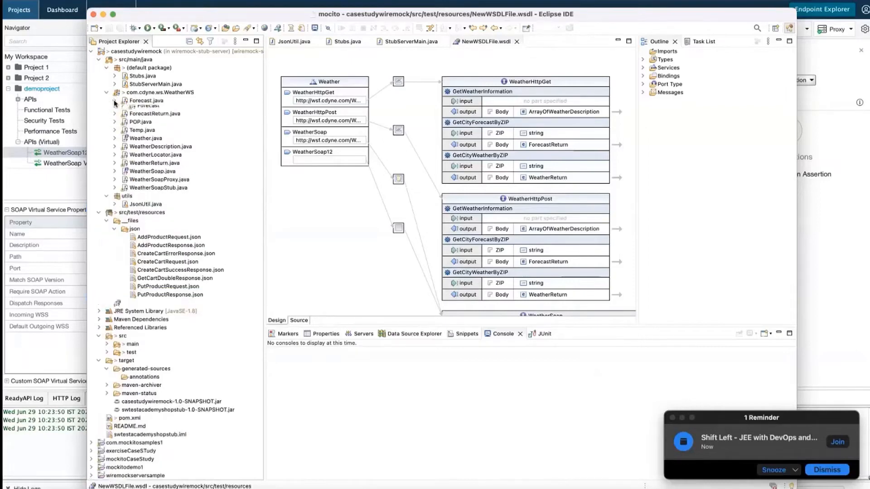
left_click(115, 117)
left_click(114, 133)
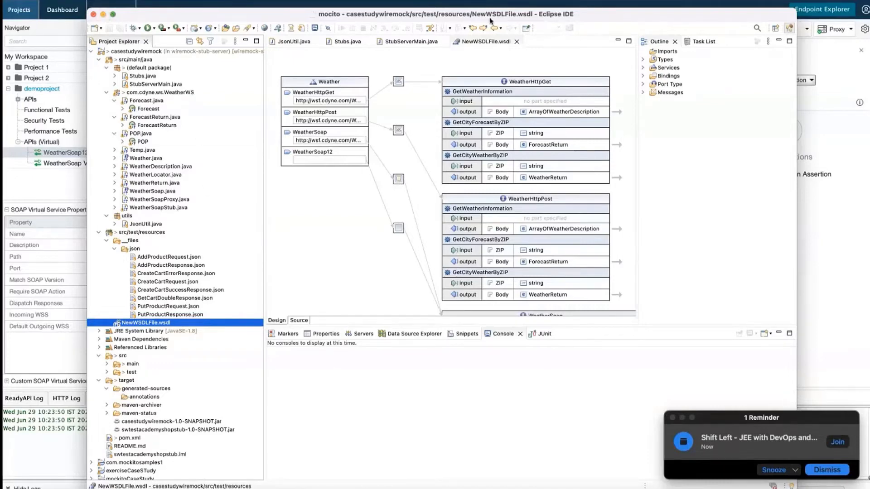
Stop WeatherSoap12 and open a New Virtual Service dialog under APIs (Virtual) set to WADL.
left_click(103, 15)
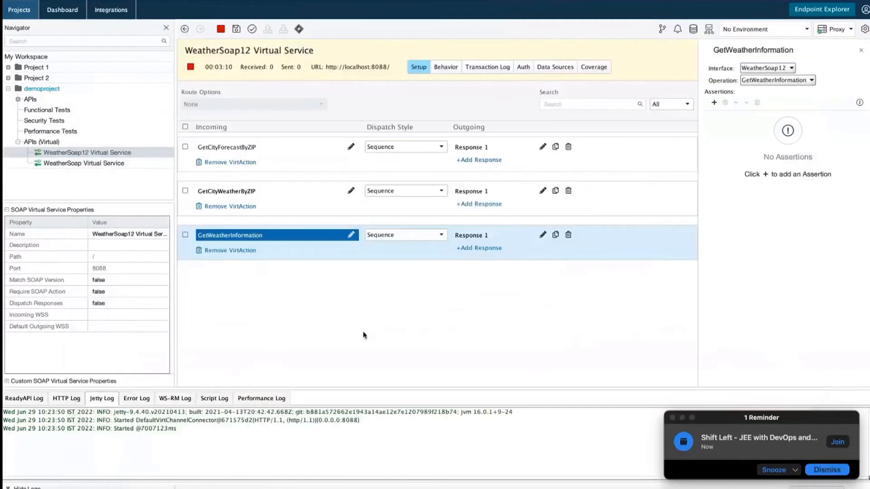
left_click(191, 67)
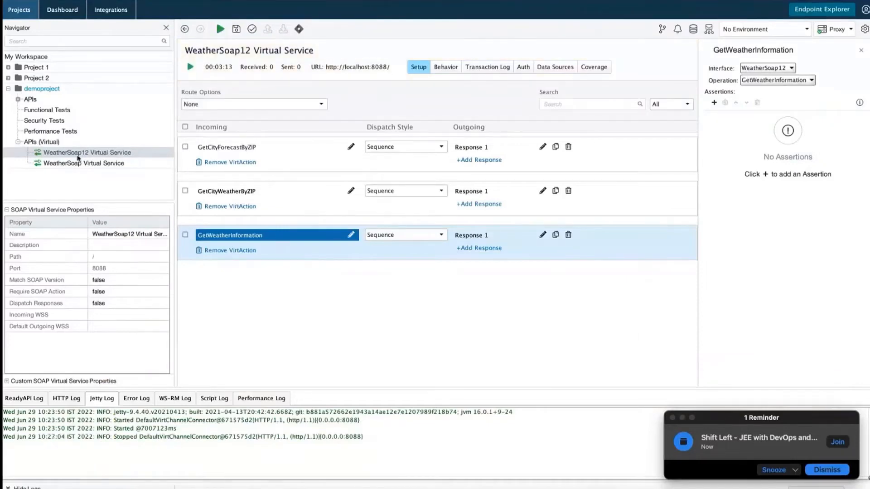
left_click(50, 143)
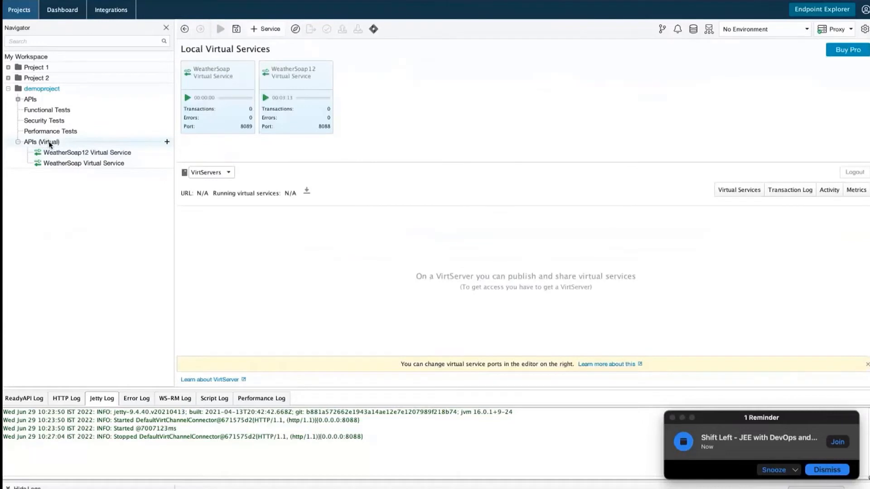
right_click(50, 144)
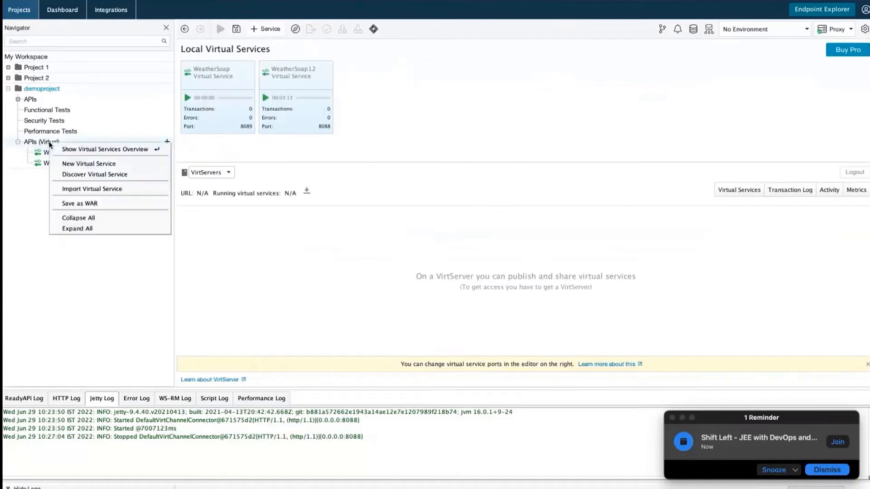
left_click(81, 166)
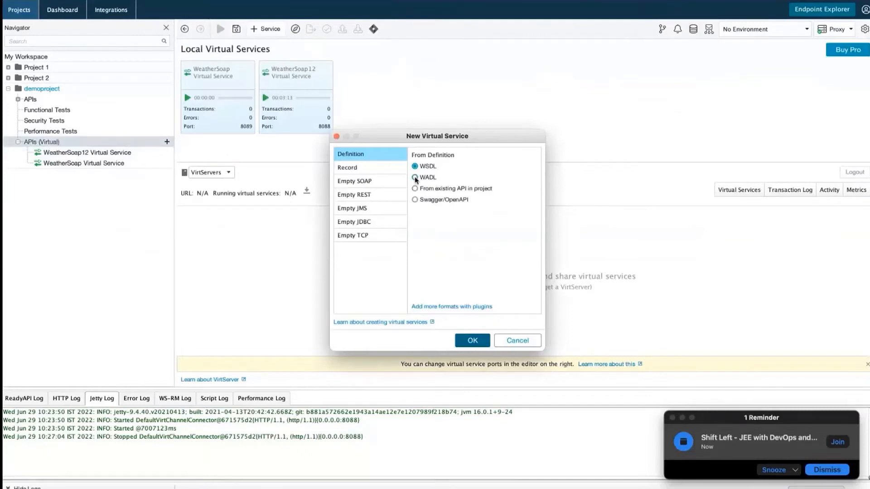
left_click(415, 201)
left_click(414, 178)
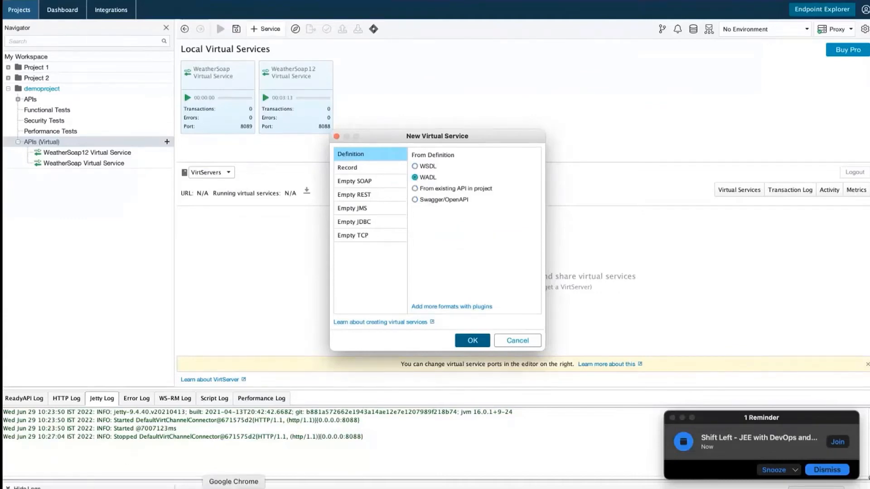
Search Google in Chrome for 'wadl sample file'.
left_click(233, 488)
type("goo")
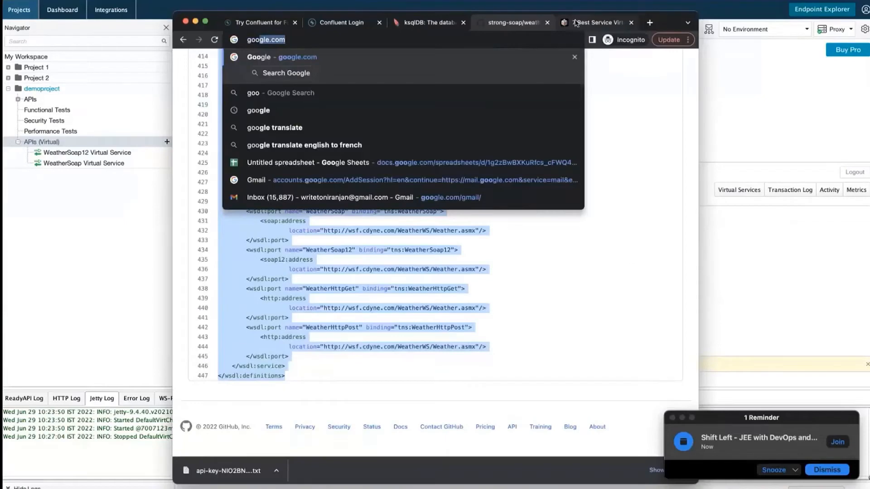
key("Return")
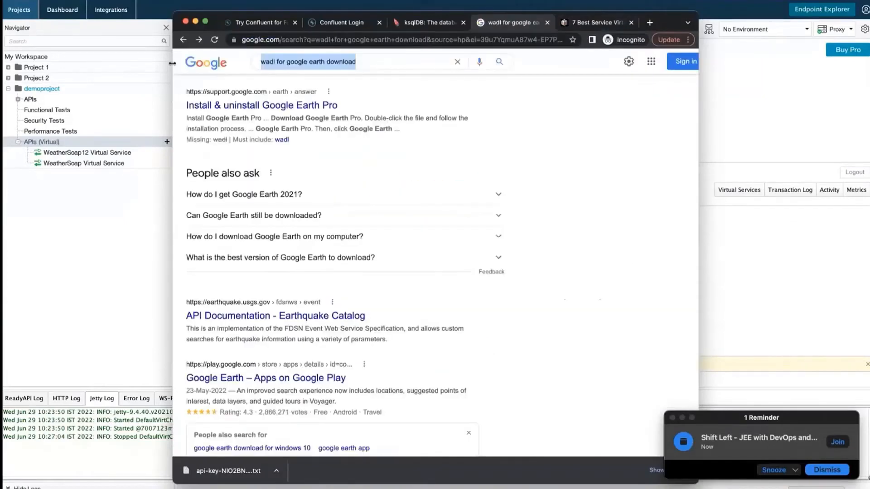
type("WAD")
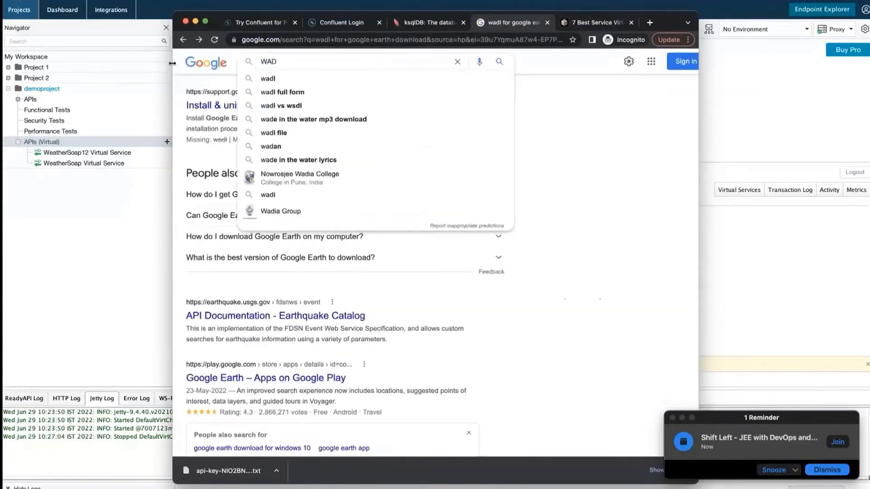
type("L sample")
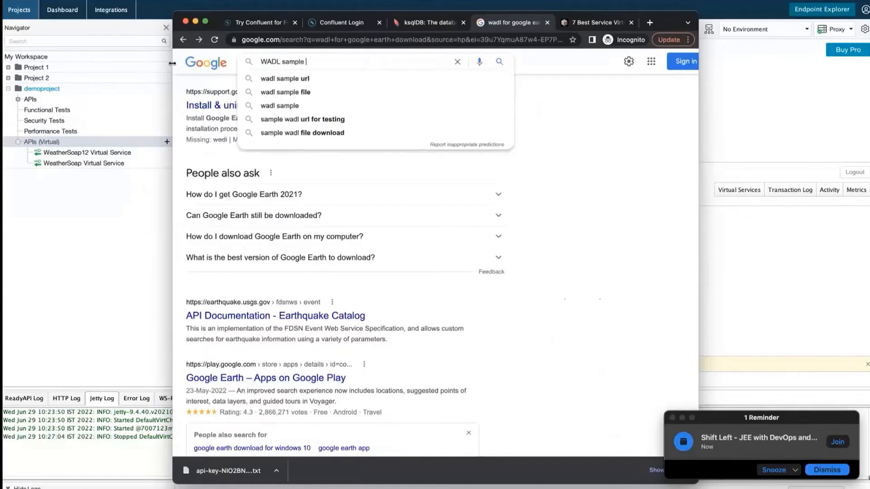
key("Down")
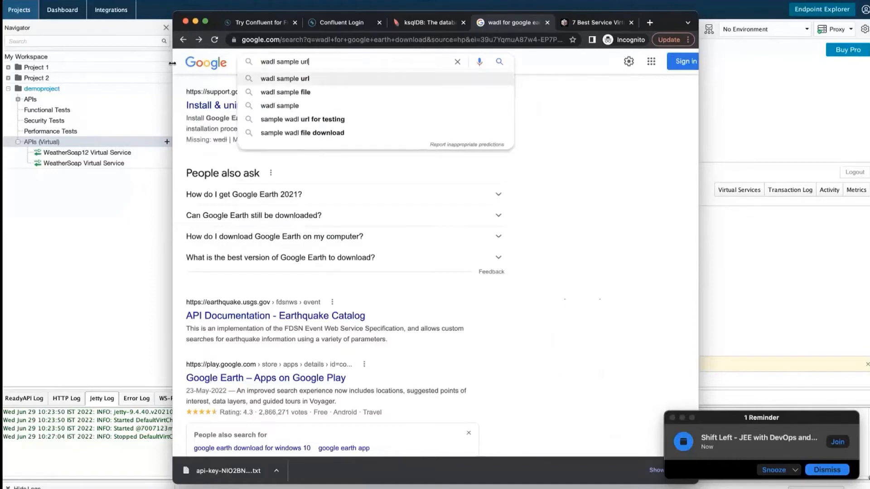
key("Down")
key("Return")
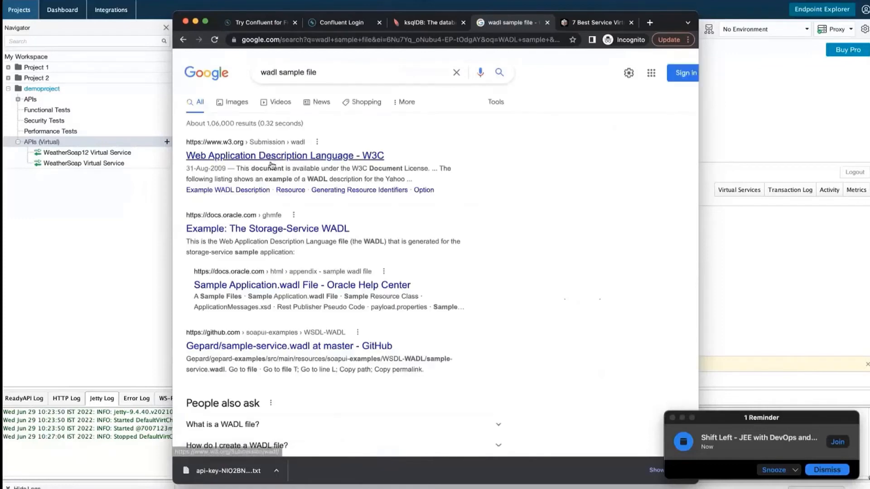
Open Oracle's Storage-Service WADL example and select its whole XML listing.
left_click(270, 231)
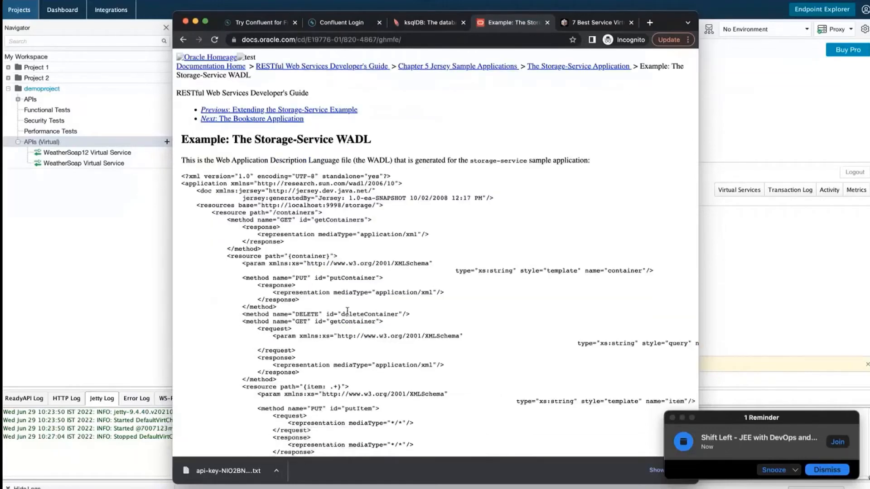
left_click_drag(215, 160, 343, 162)
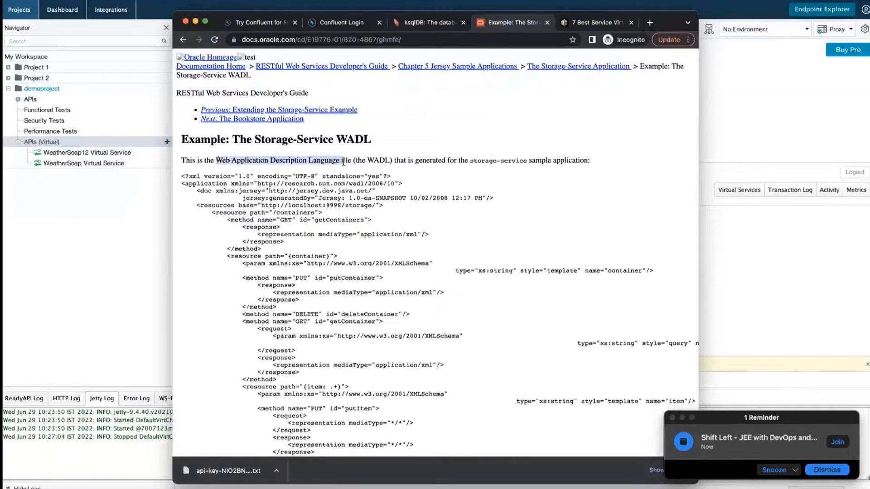
left_click_drag(196, 205, 380, 206)
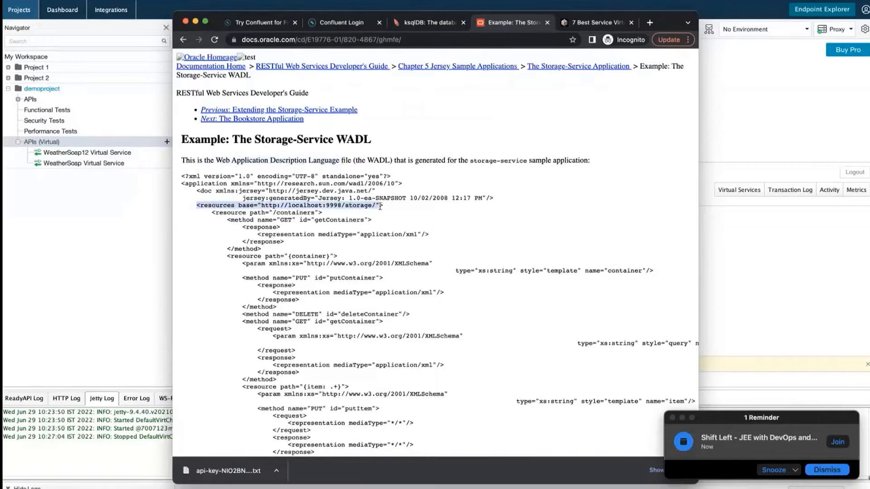
left_click(183, 177)
left_click_drag(183, 178, 394, 402)
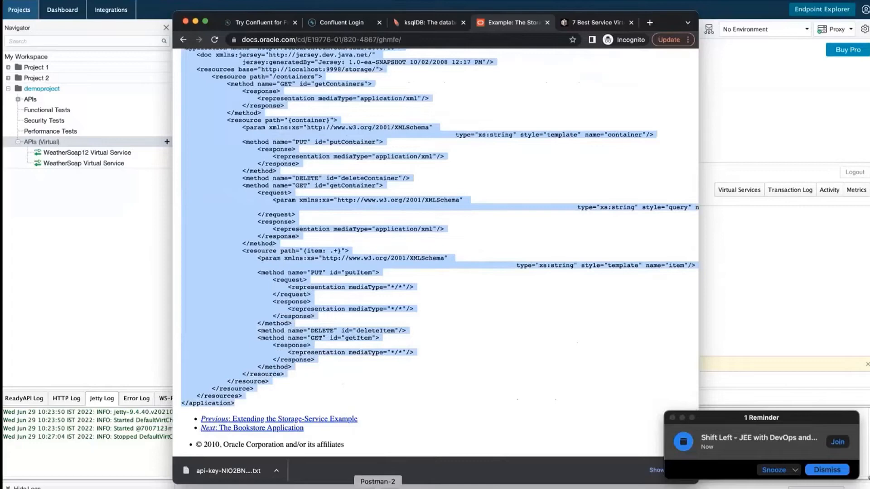
Create a new General > File named sample.wadl in src/test/resources.
left_click(377, 488)
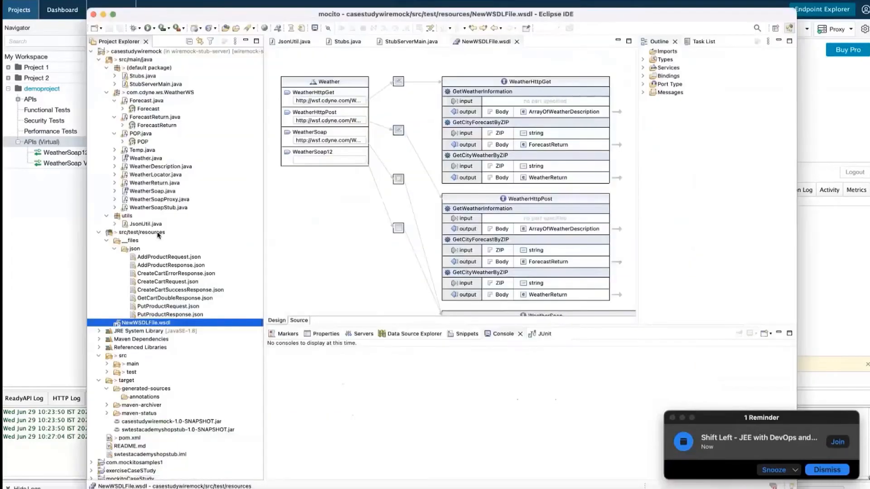
left_click(114, 249)
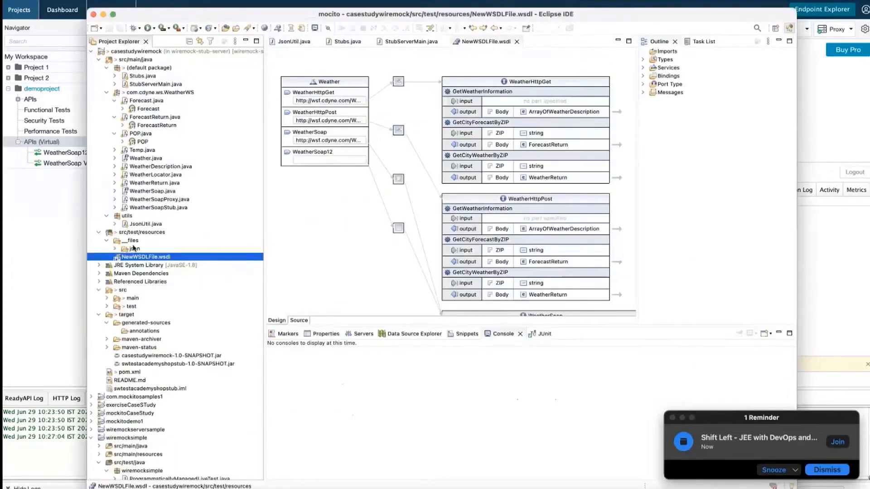
left_click(141, 233)
right_click(141, 234)
mouse_move(175, 197)
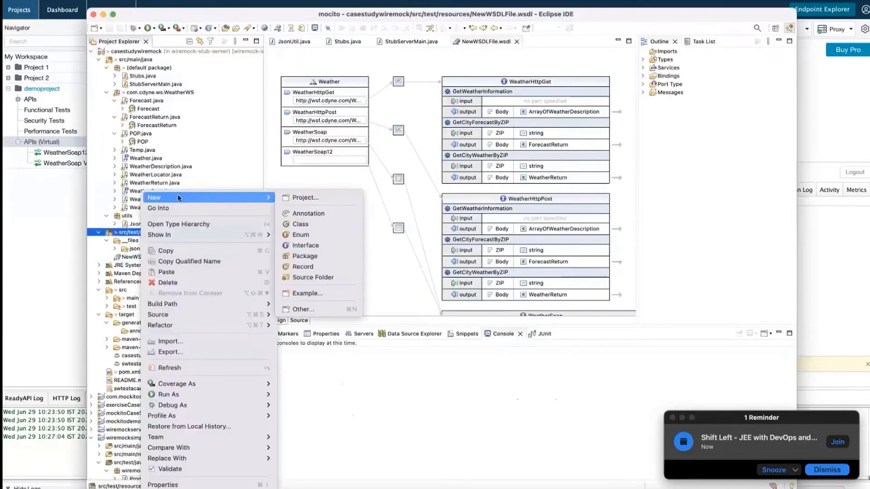
left_click(318, 309)
type("fil")
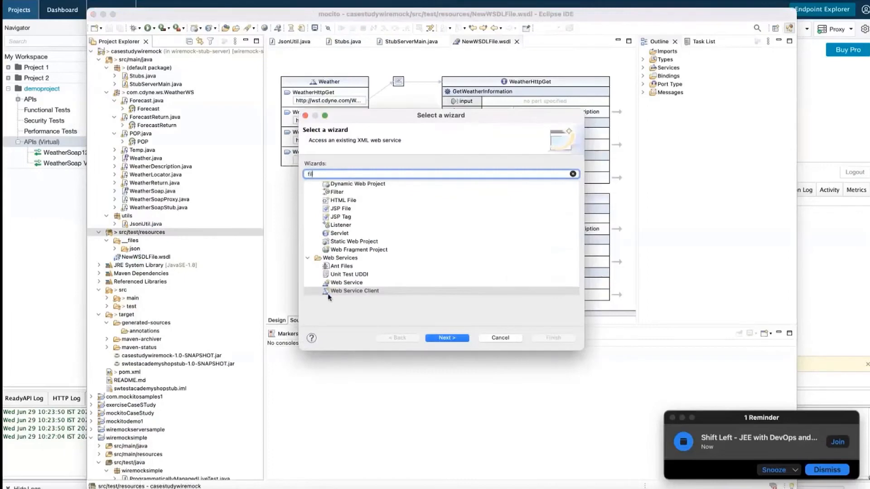
type("e")
left_click(337, 203)
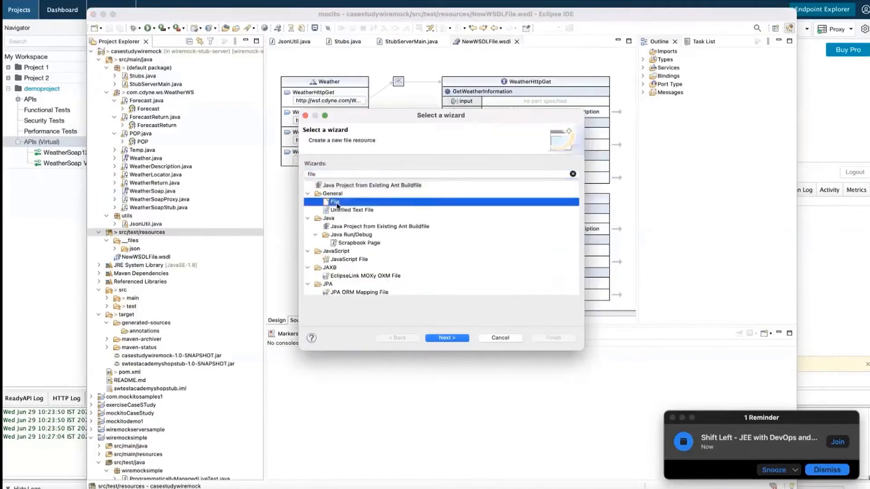
left_click(459, 338)
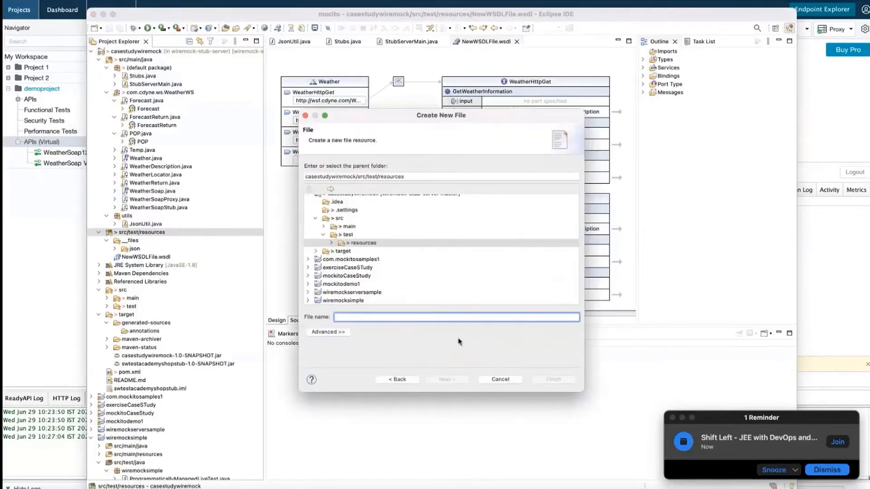
type("sample.w")
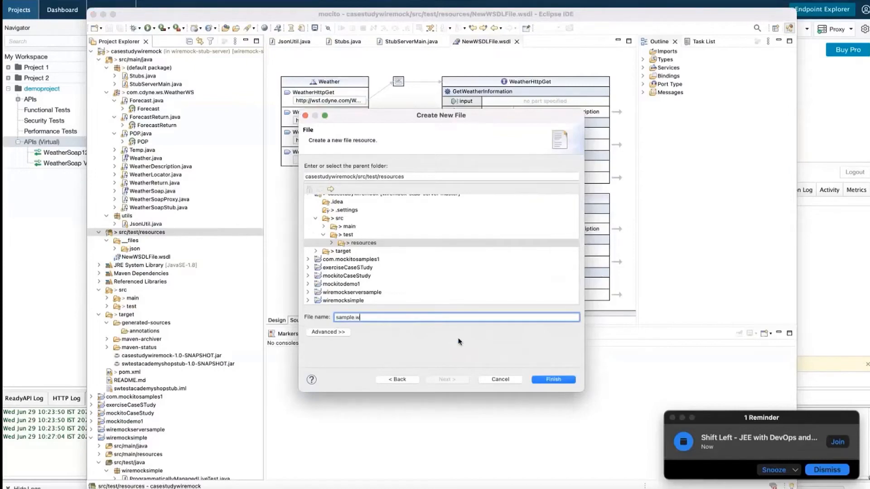
type("adl")
left_click(559, 381)
Paste the Storage-Service WADL into sample.wadl and save it.
key("super+v")
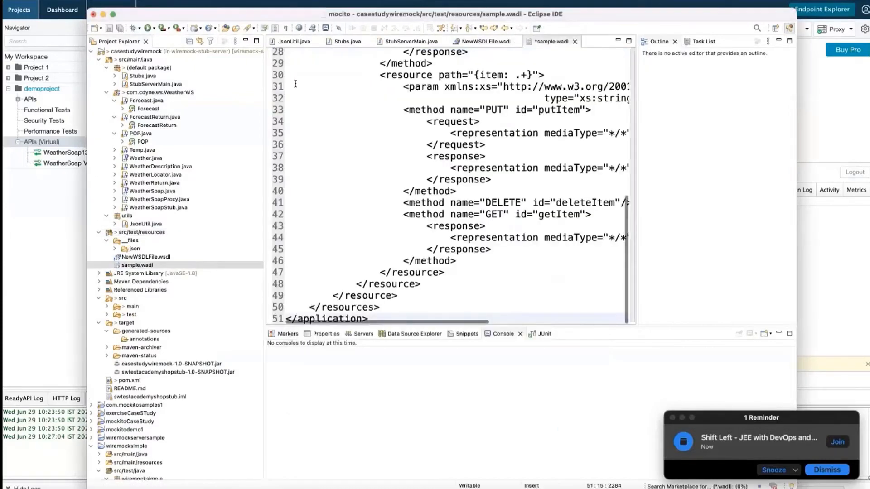
key("super+s")
right_click(149, 266)
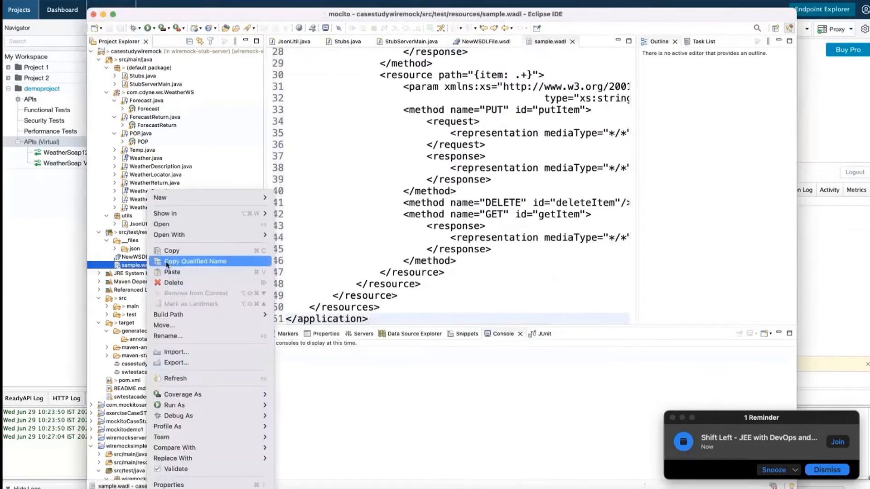
Copy sample.wadl and paste it into the Desktop Testing folder in Finder.
left_click(171, 251)
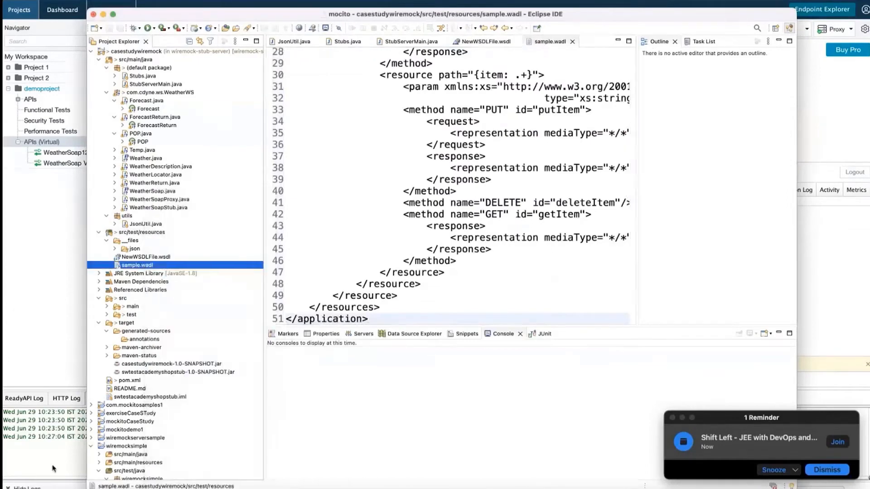
left_click(17, 488)
left_click(519, 127)
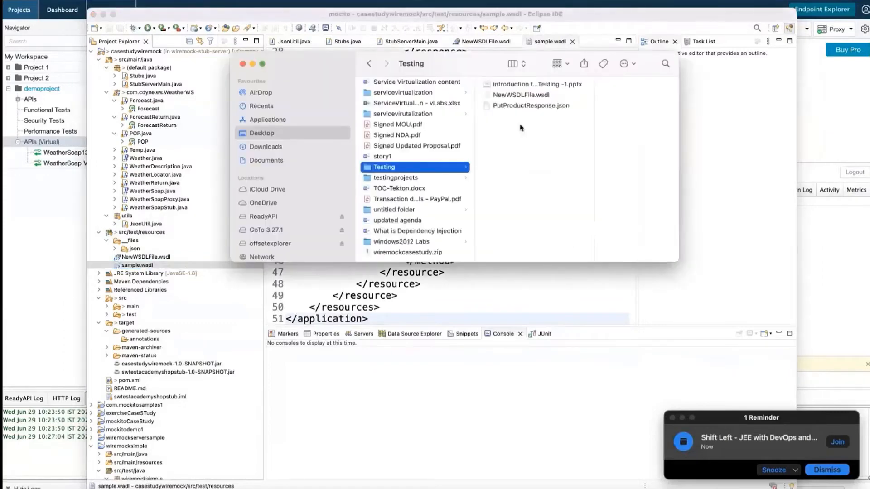
right_click(520, 128)
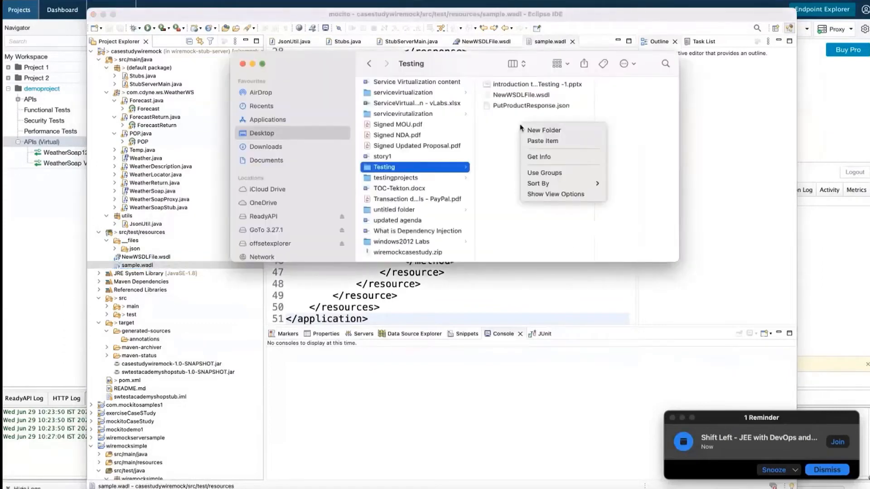
left_click(543, 143)
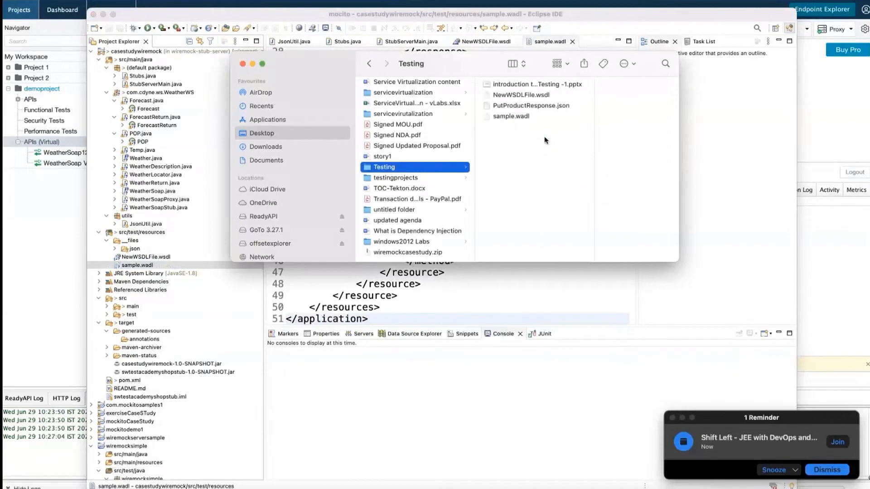
left_click(39, 295)
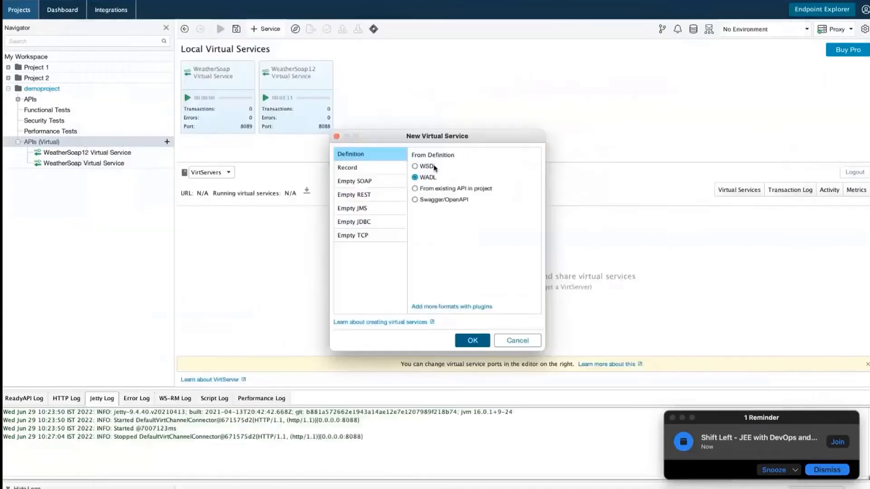
left_click(472, 343)
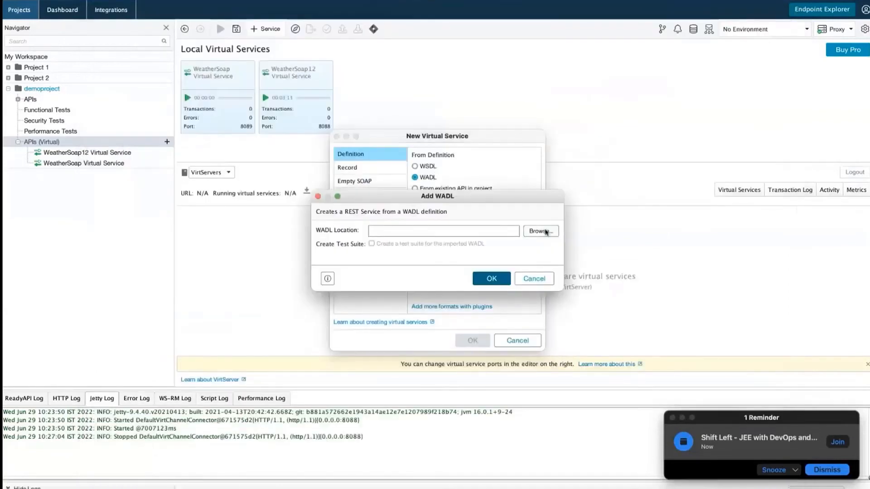
left_click(546, 232)
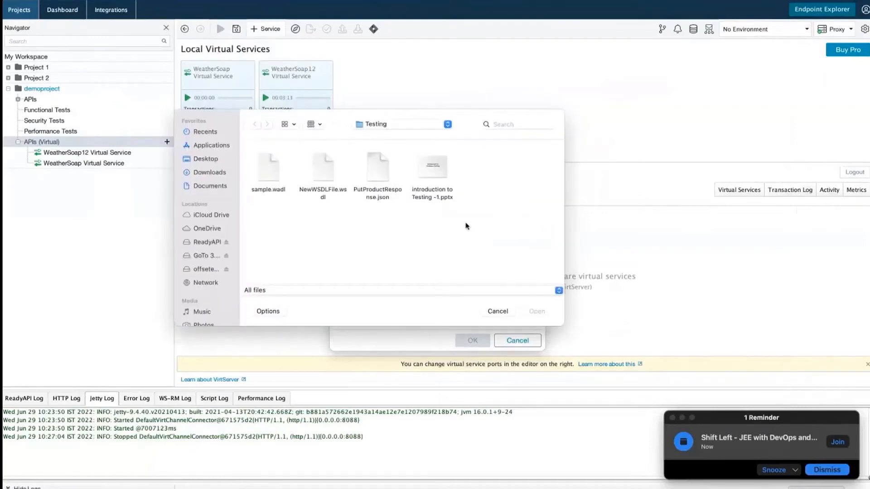
left_click(275, 167)
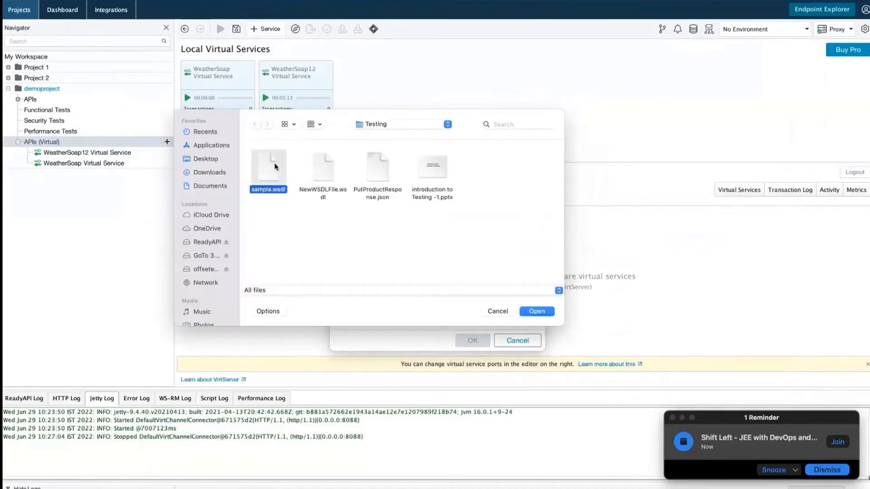
left_click(527, 312)
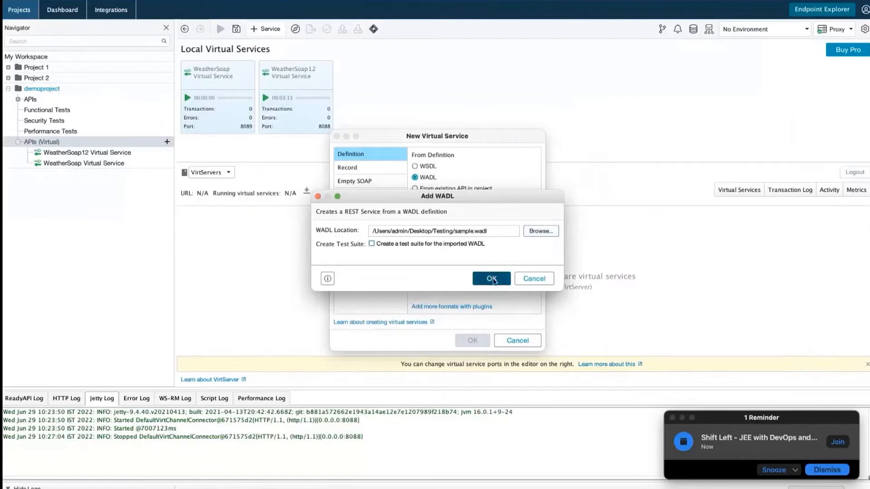
left_click(492, 280)
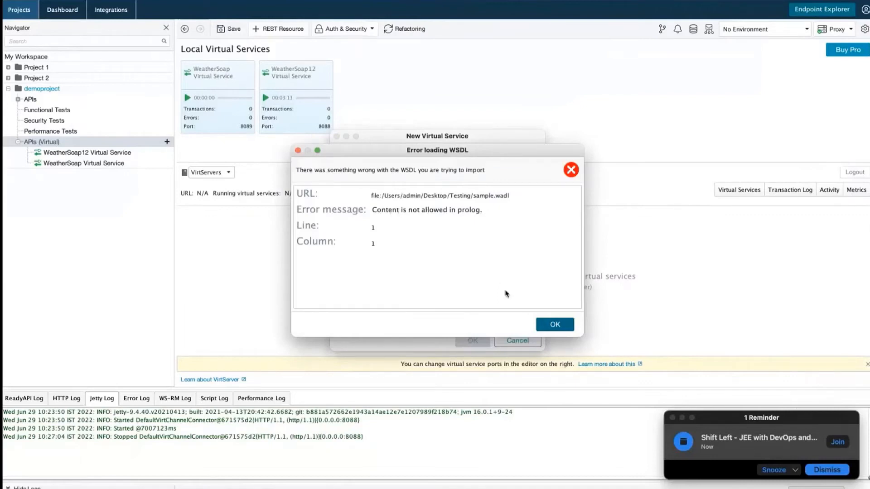
left_click(550, 324)
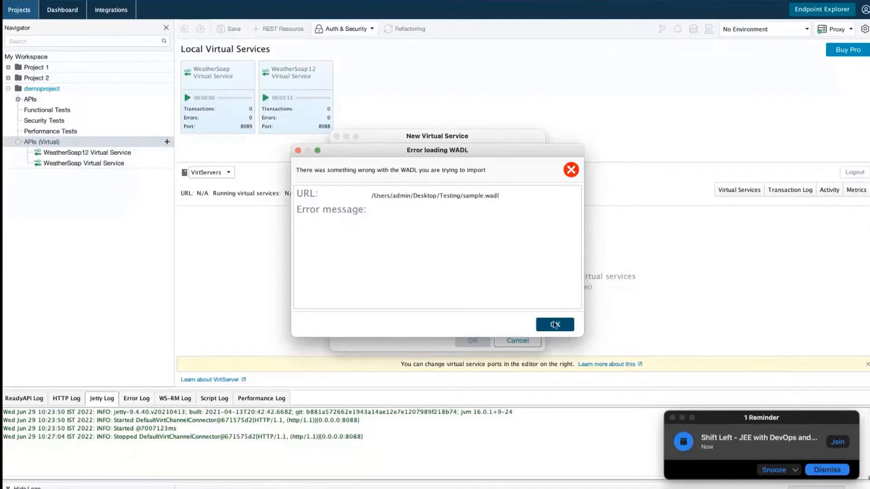
left_click(554, 324)
left_click(532, 281)
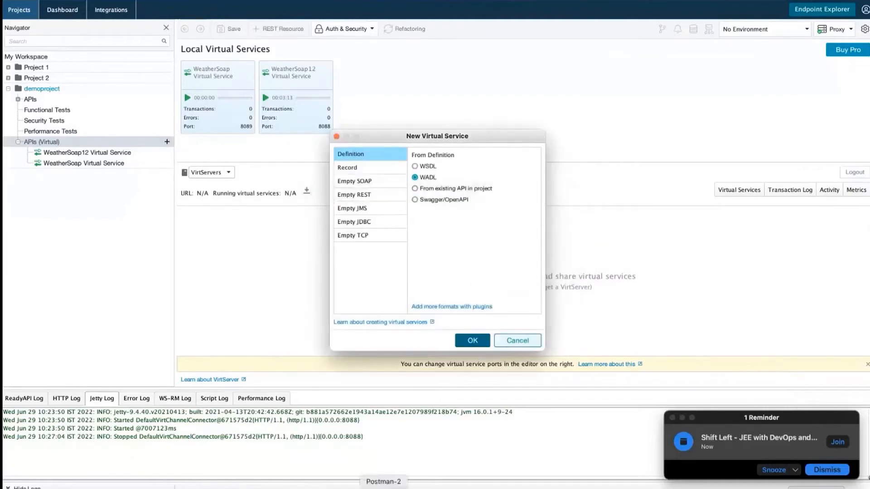
left_click(384, 488)
Restore the missing '<' at the start of line 1 of sample.wadl and save.
scroll(430, 192, "left", 2)
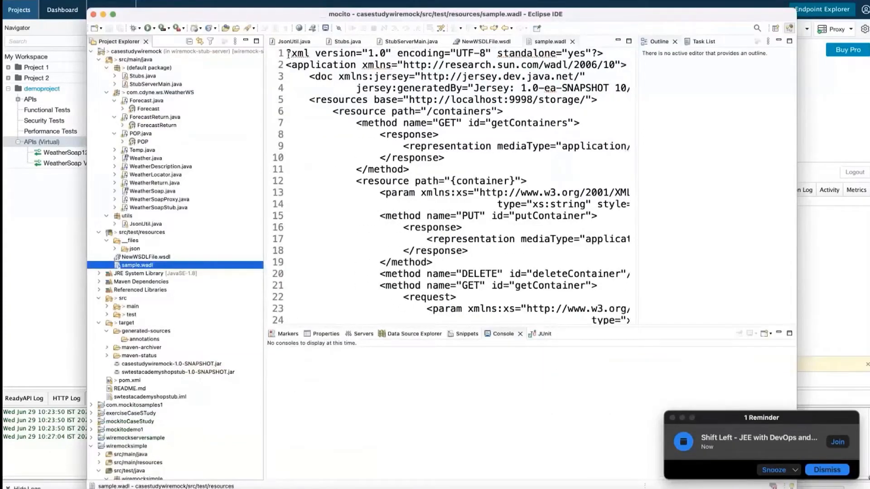
left_click(287, 54)
type("<")
left_click(113, 29)
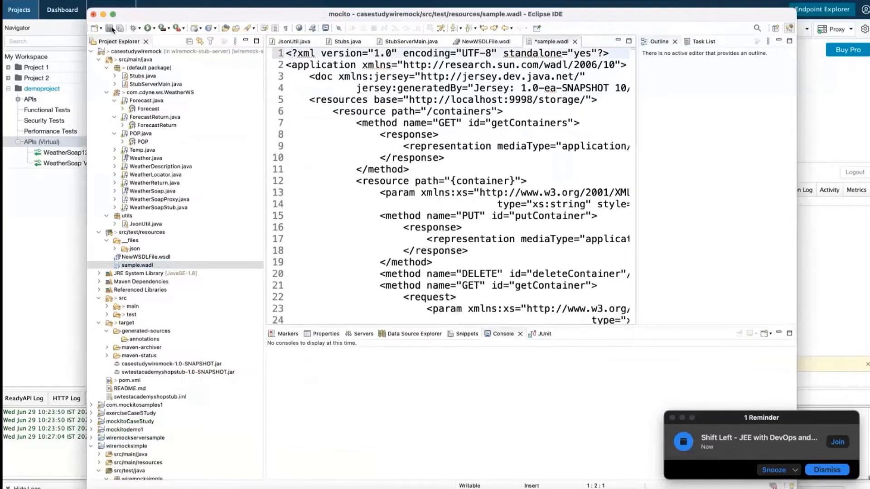
Copy sample.wadl into the Desktop Testing folder, replacing the older copy, and return to ReadyAPI.
right_click(157, 266)
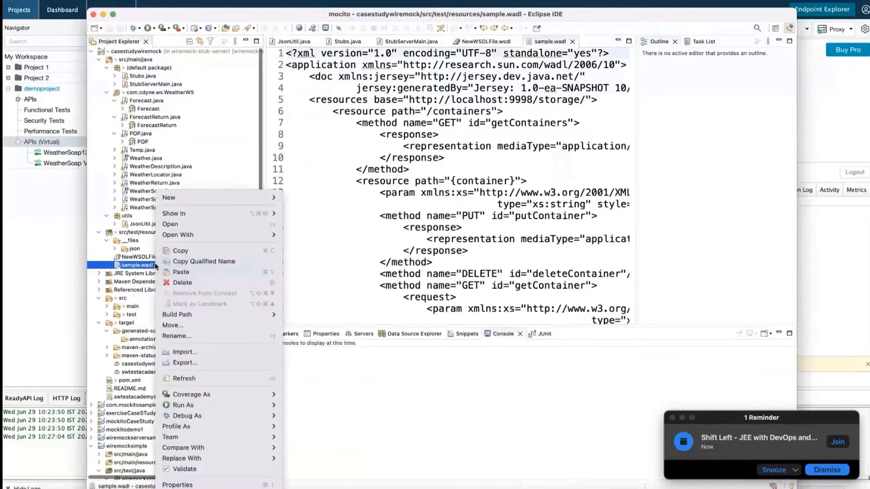
left_click(181, 261)
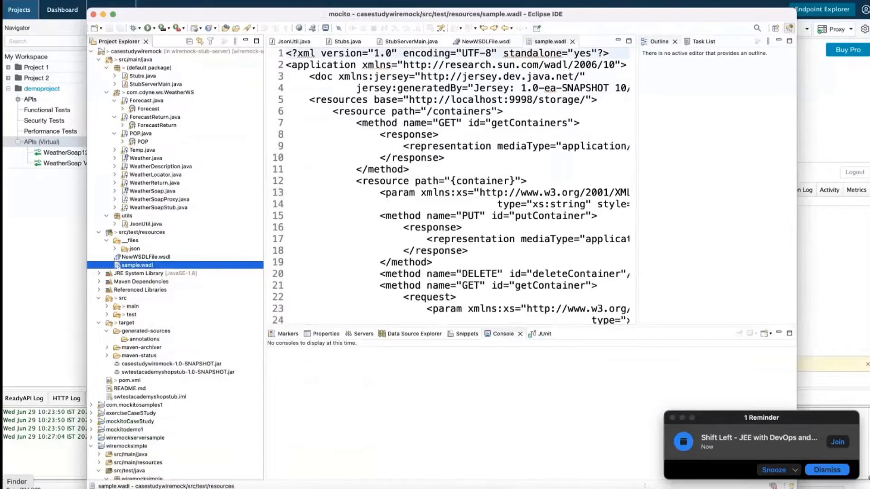
left_click(17, 488)
right_click(525, 155)
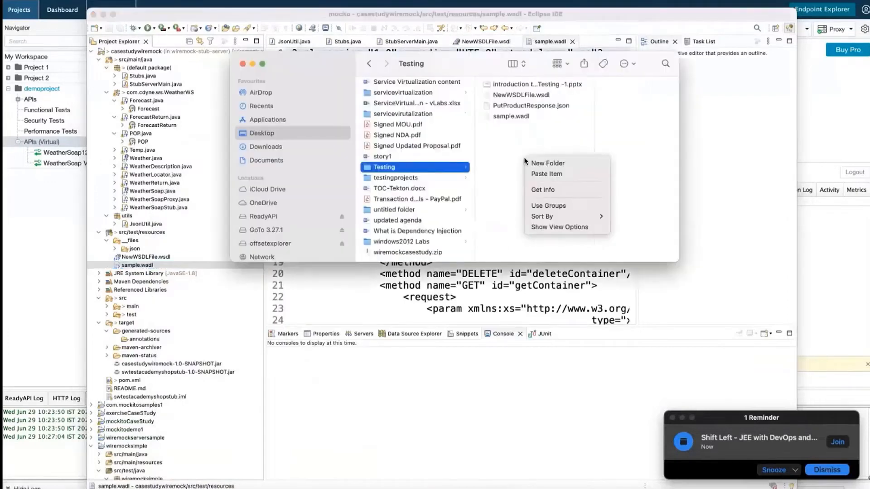
left_click(542, 175)
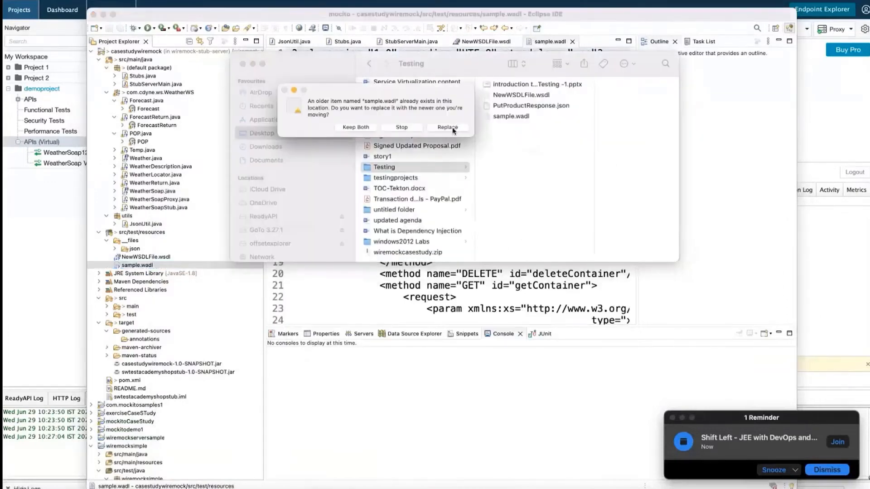
left_click(454, 128)
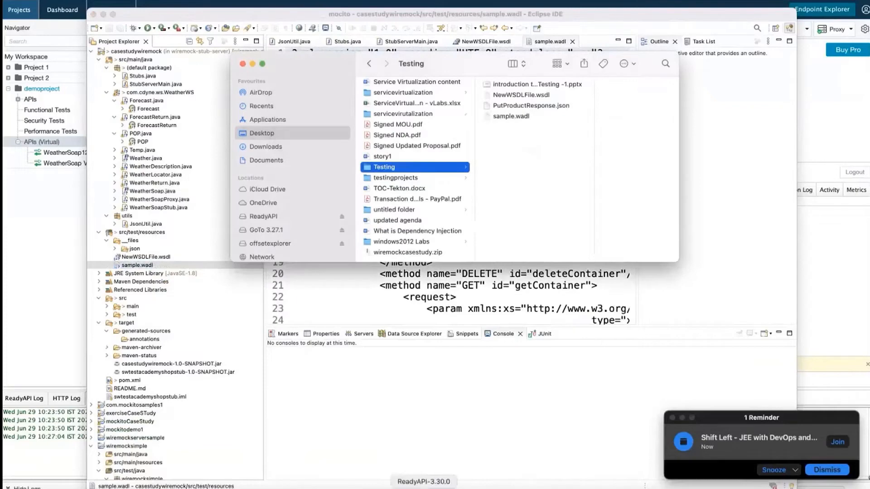
left_click(423, 487)
Generate 'Service 1 Virtual Service' on port 8090 from sample.wadl with all three /containers resources.
left_click(473, 341)
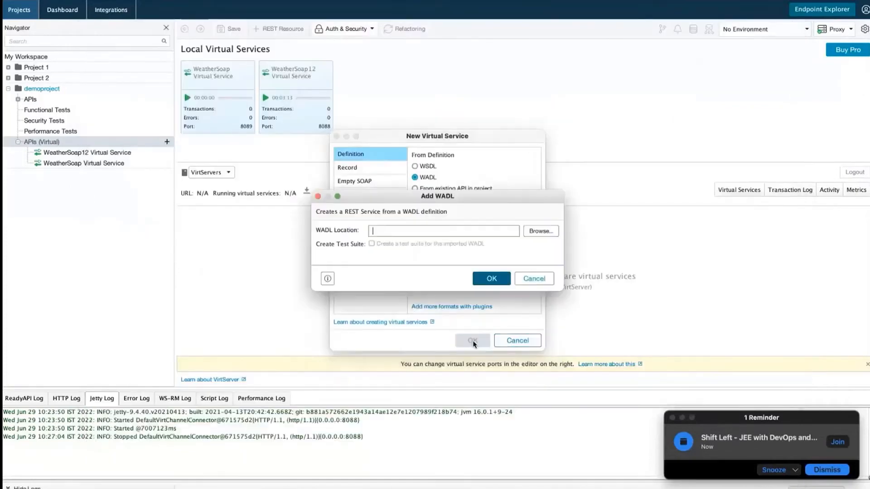
left_click(543, 232)
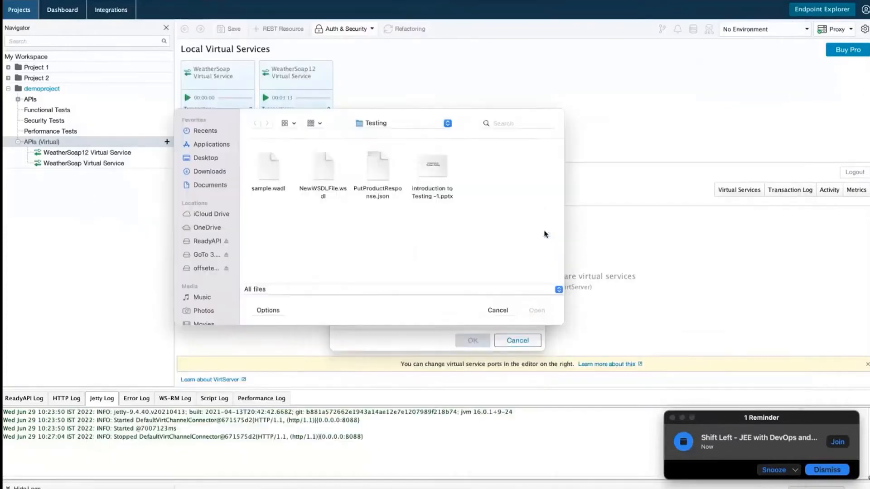
left_click(272, 187)
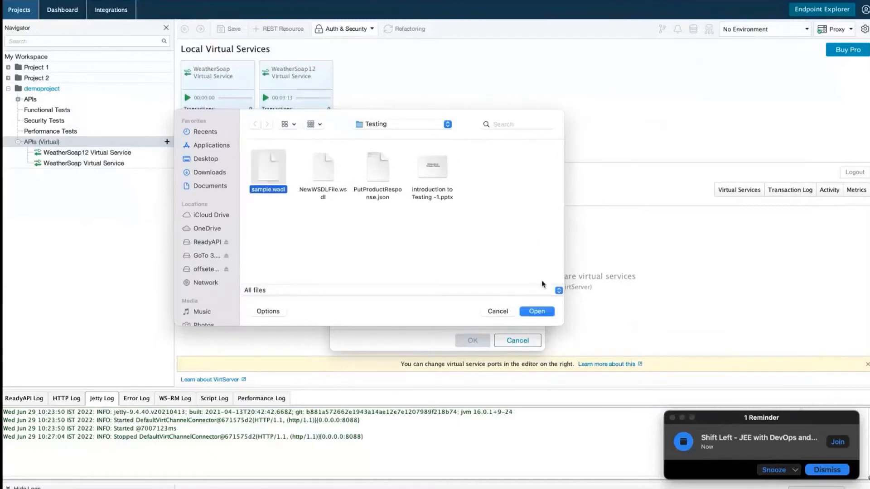
left_click(536, 312)
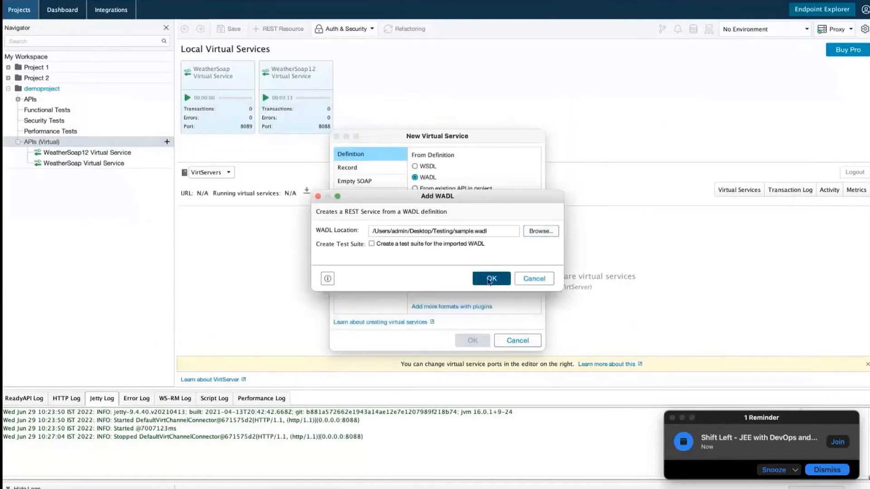
left_click(490, 278)
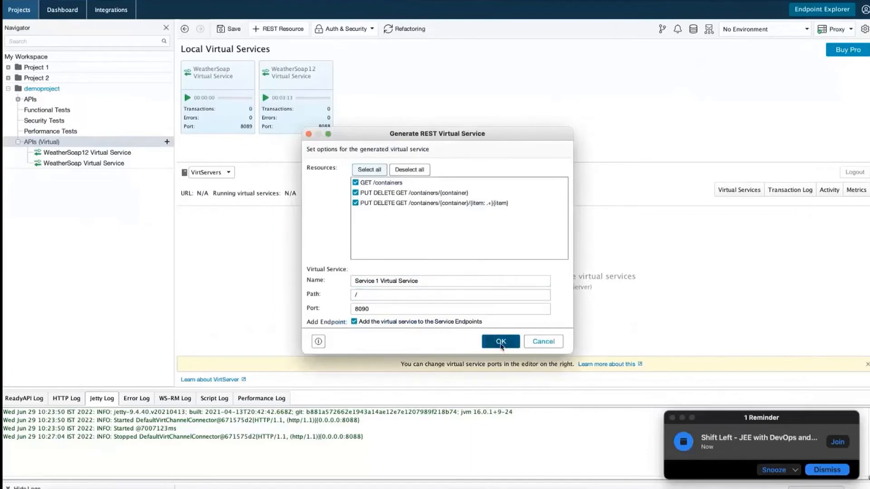
left_click(500, 342)
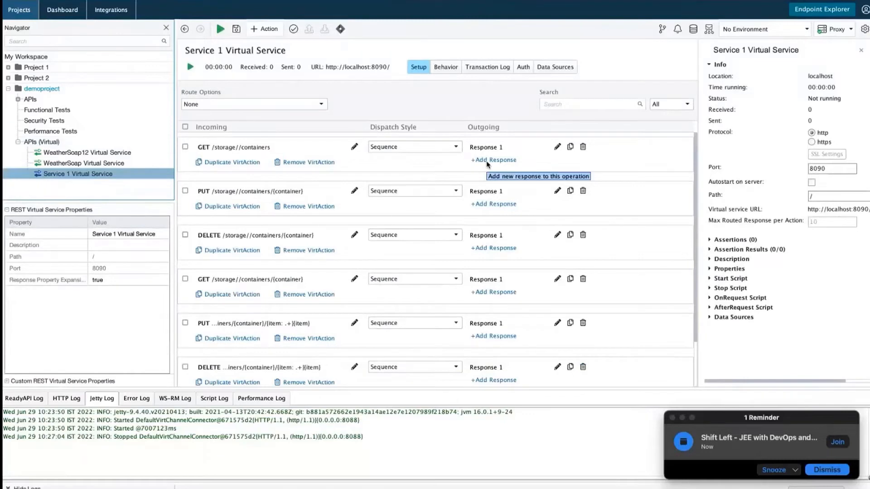
Add Response 2 to GET /storage//containers; the Response 1 clone fails on a duplicate name.
left_click(487, 163)
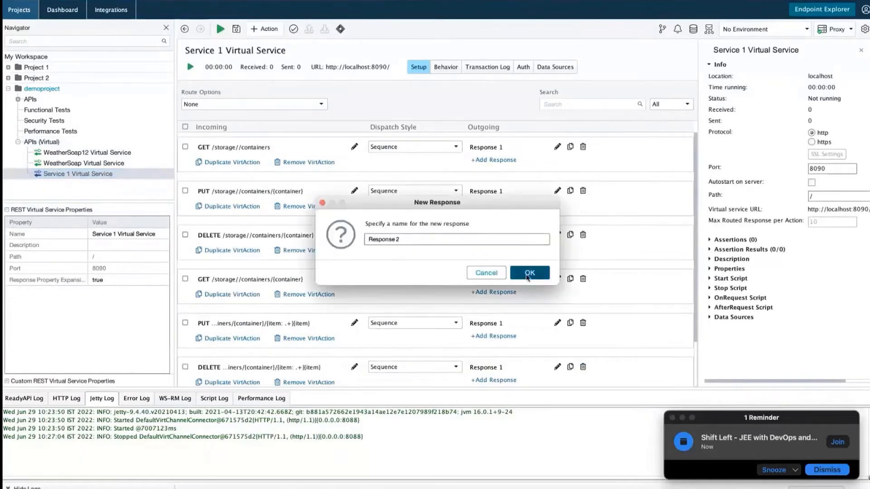
left_click(528, 280)
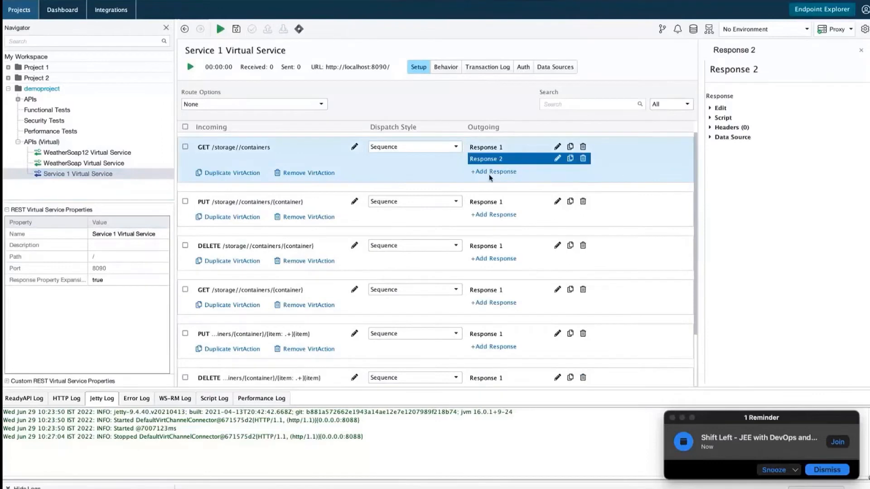
left_click(571, 148)
left_click(529, 273)
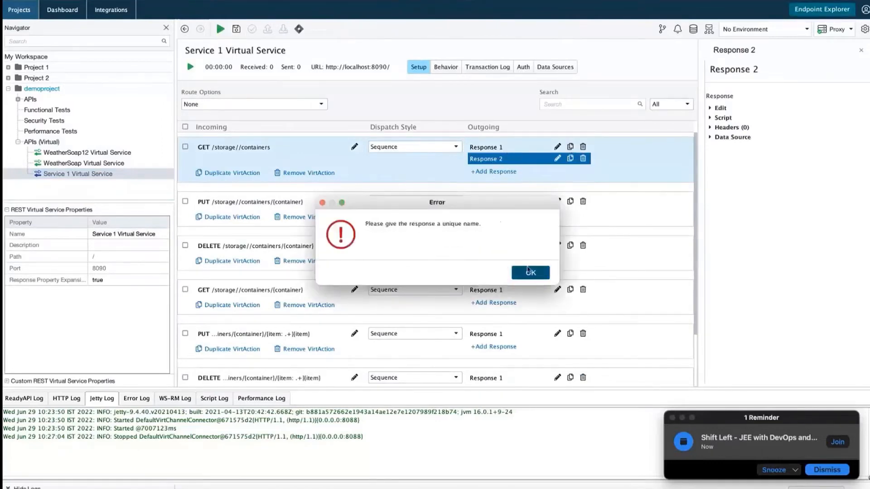
left_click(530, 272)
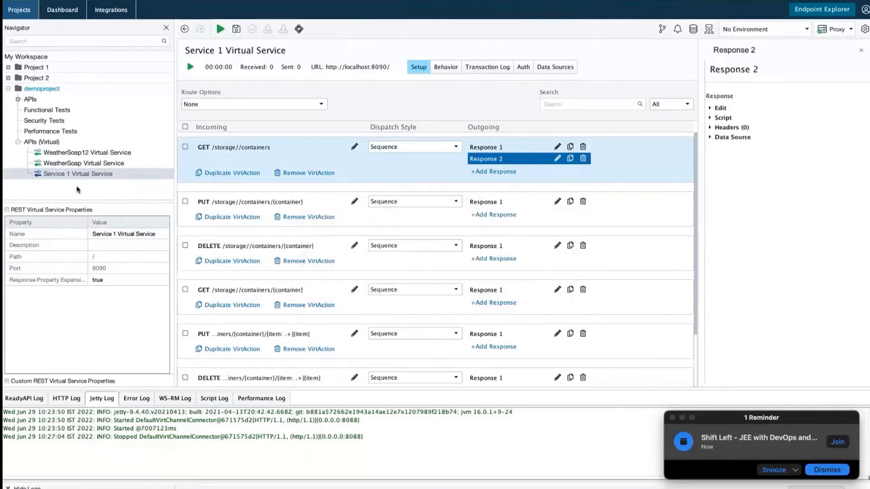
left_click(67, 174)
left_click(44, 177)
Run Service 1 Virtual Service on port 8090, review each log tab, stop it, and view Local Virtual Services.
left_click(190, 68)
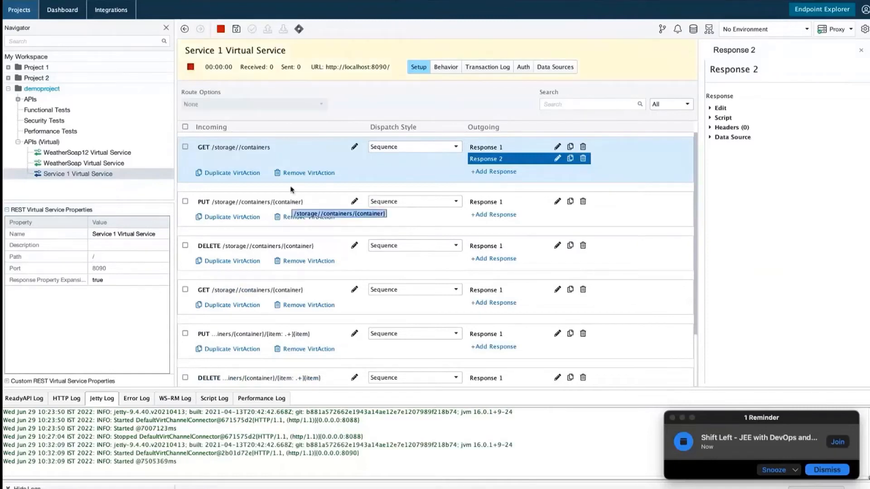
left_click(326, 68)
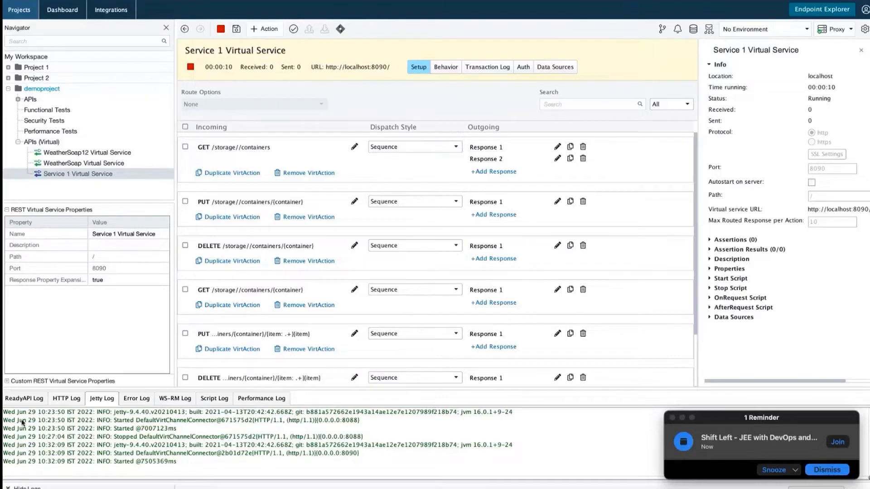
left_click(17, 400)
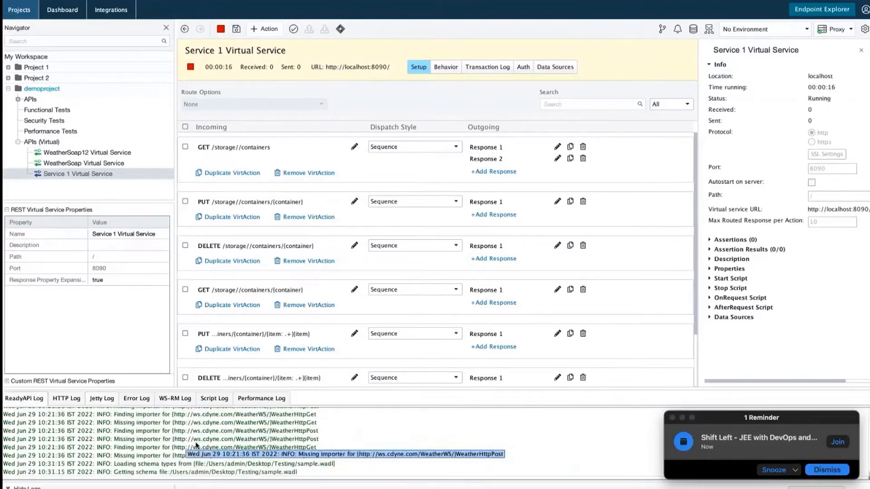
left_click(76, 401)
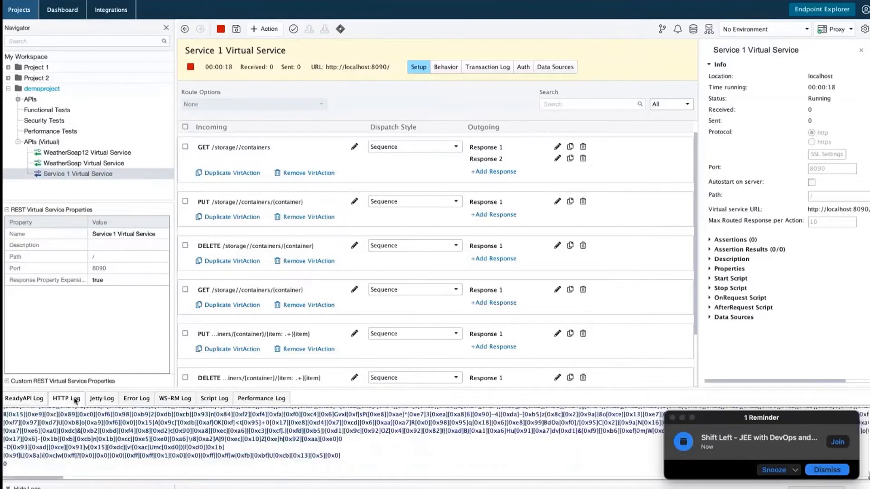
left_click(106, 400)
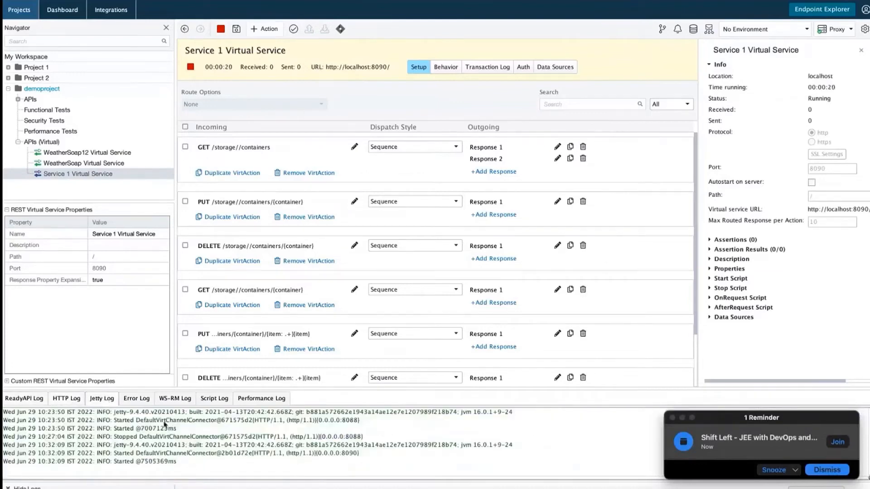
left_click(137, 403)
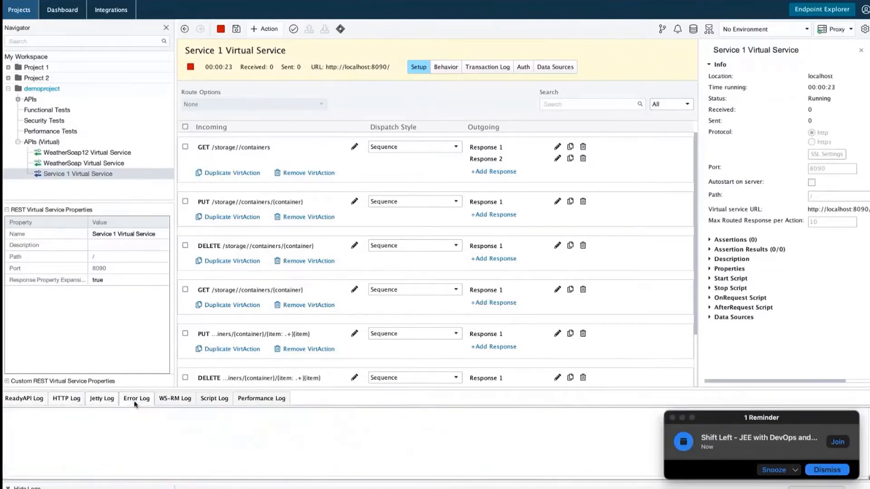
left_click(167, 401)
left_click(211, 403)
left_click(250, 398)
left_click(221, 29)
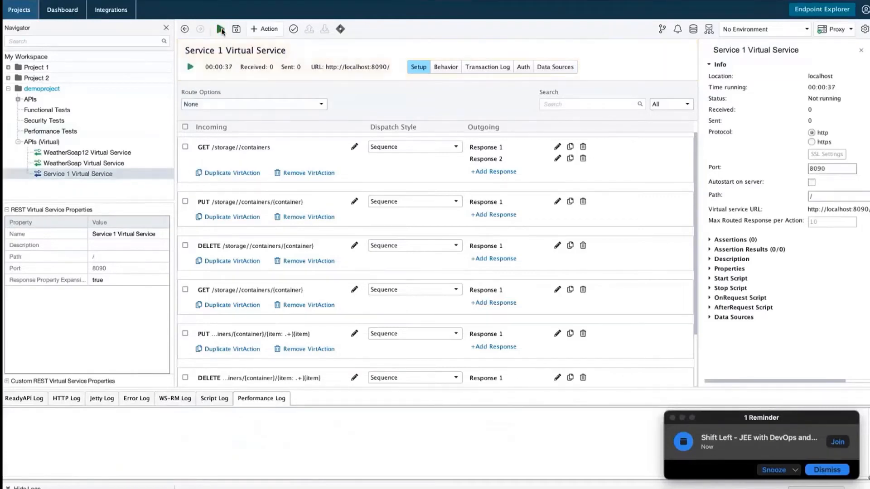
left_click(55, 143)
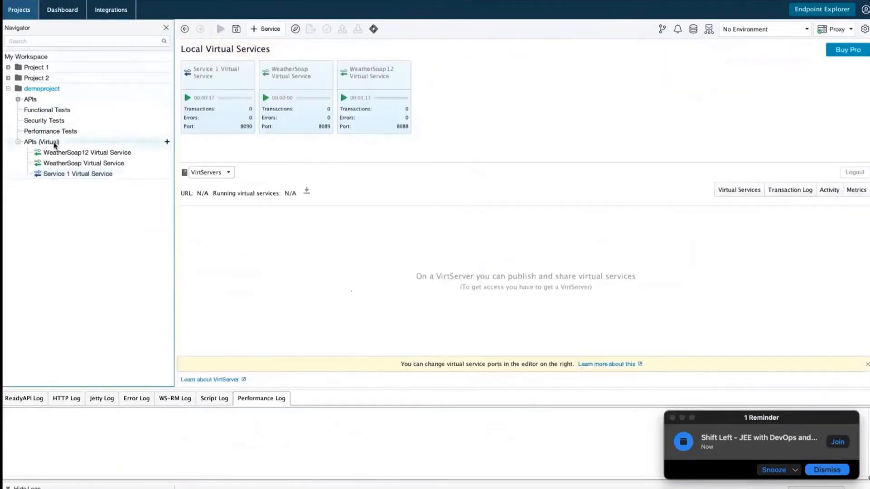
Create an empty JDBC virtual service named JDBC Virtual Service 1 under APIs (Virtual).
left_click(55, 143)
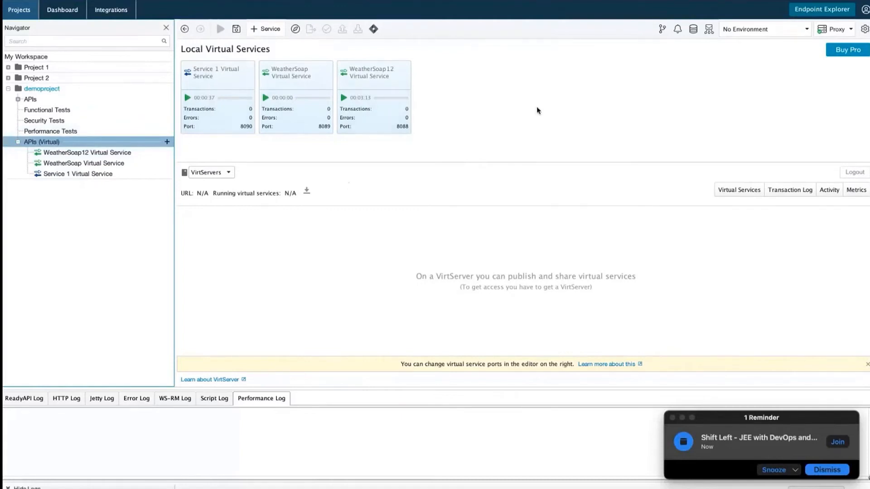
left_click(167, 142)
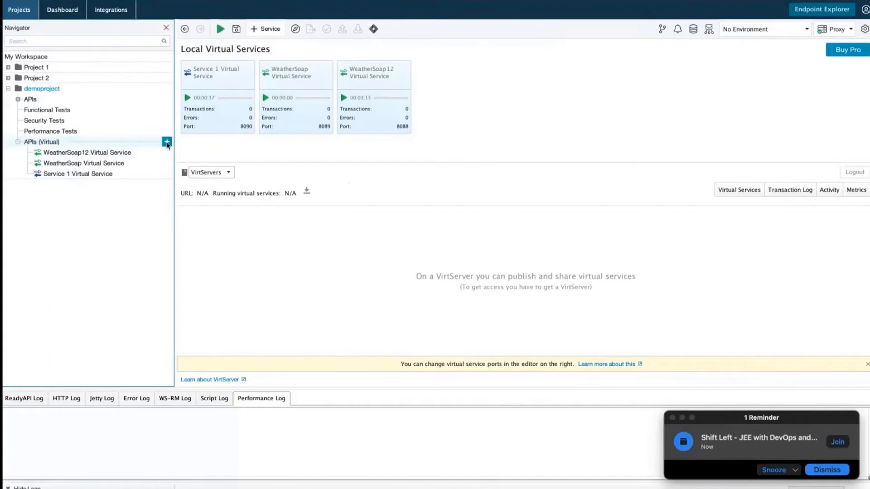
left_click(167, 143)
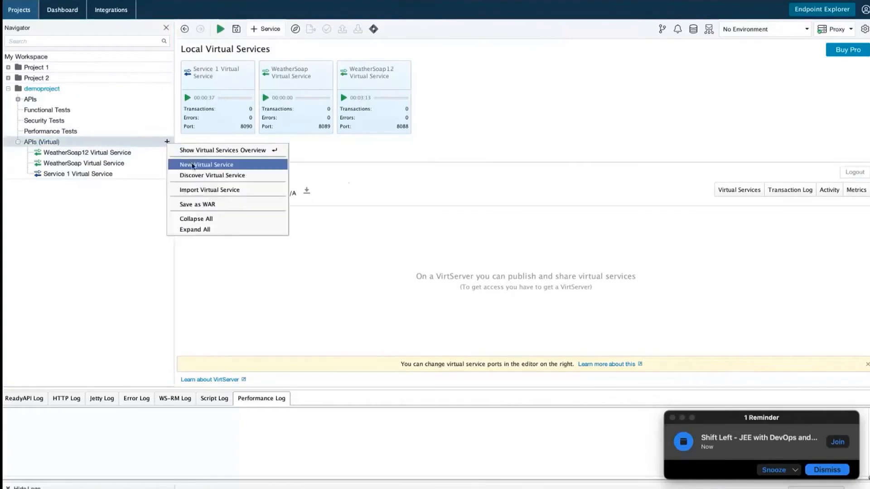
left_click(193, 165)
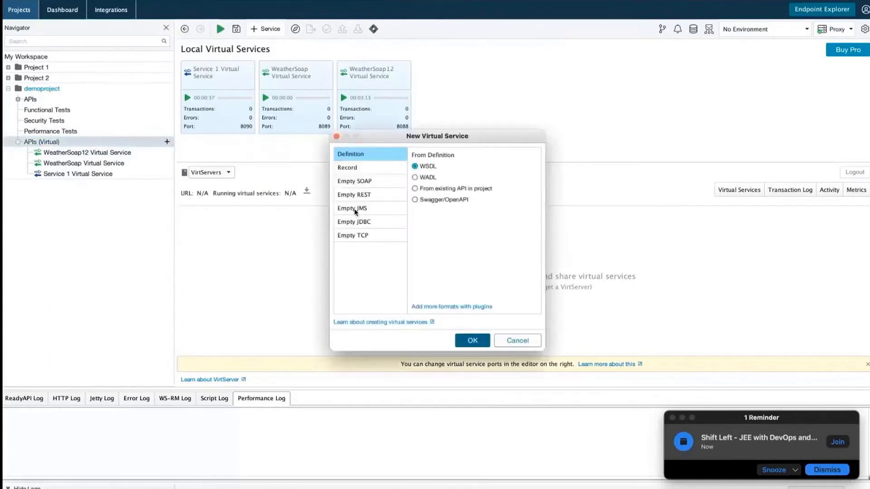
left_click(361, 226)
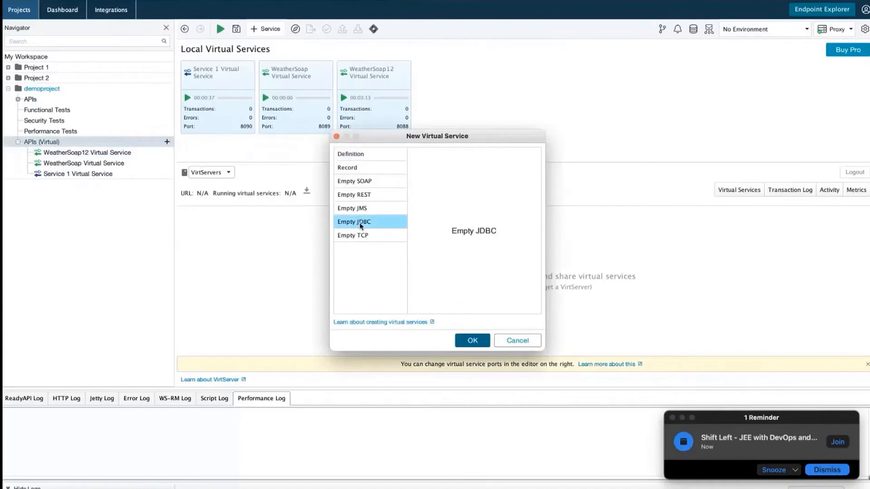
left_click(471, 340)
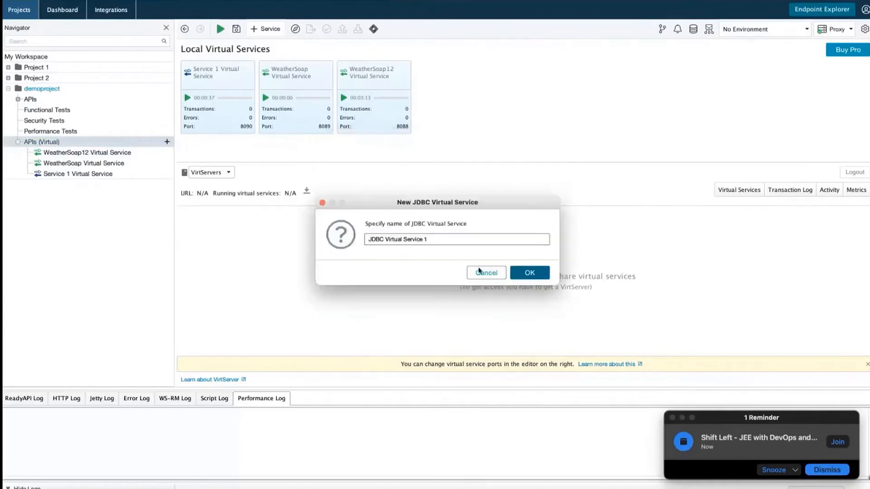
left_click(529, 273)
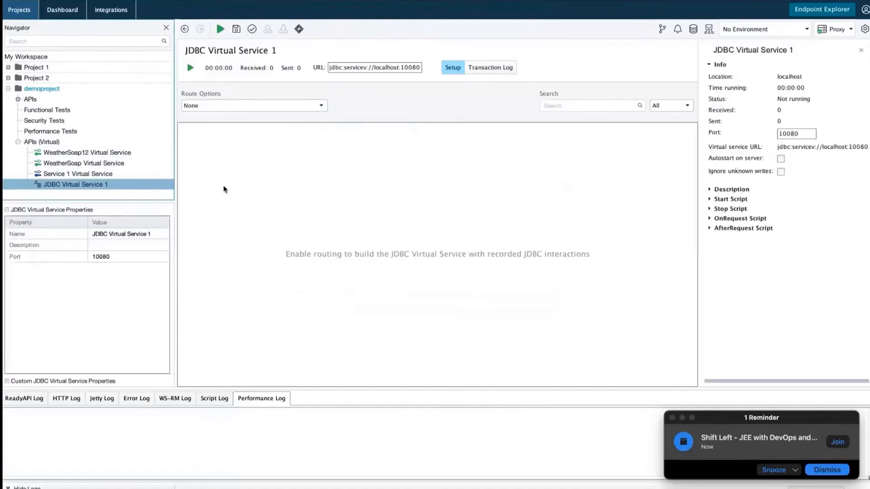
Inspect JDBC Virtual Service 1's setup and edit its Description property.
left_click(451, 71)
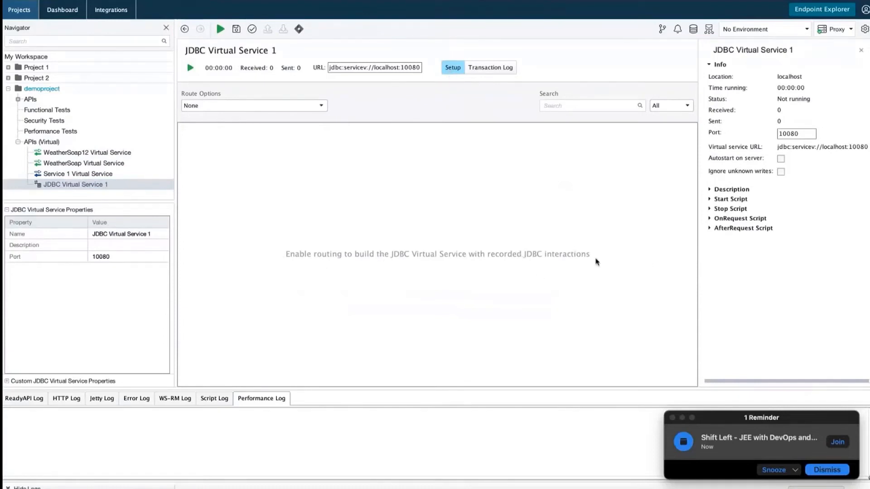
left_click(104, 244)
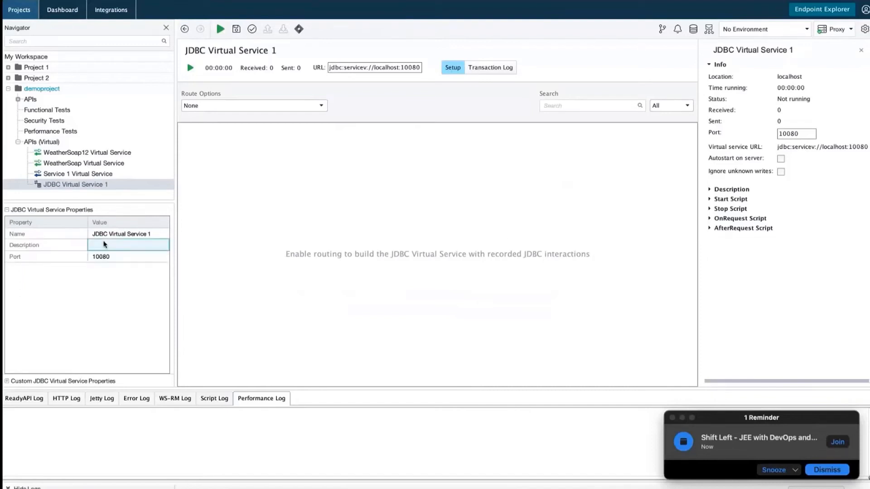
left_click(117, 233)
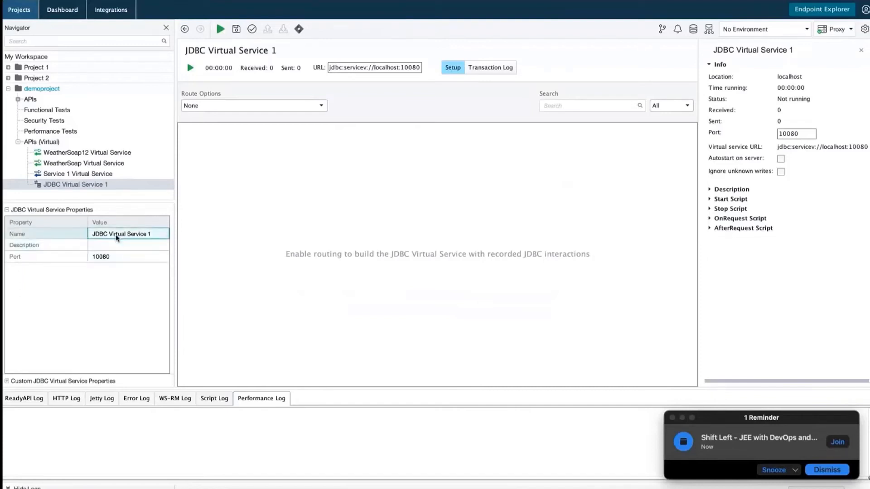
left_click(81, 188)
right_click(82, 190)
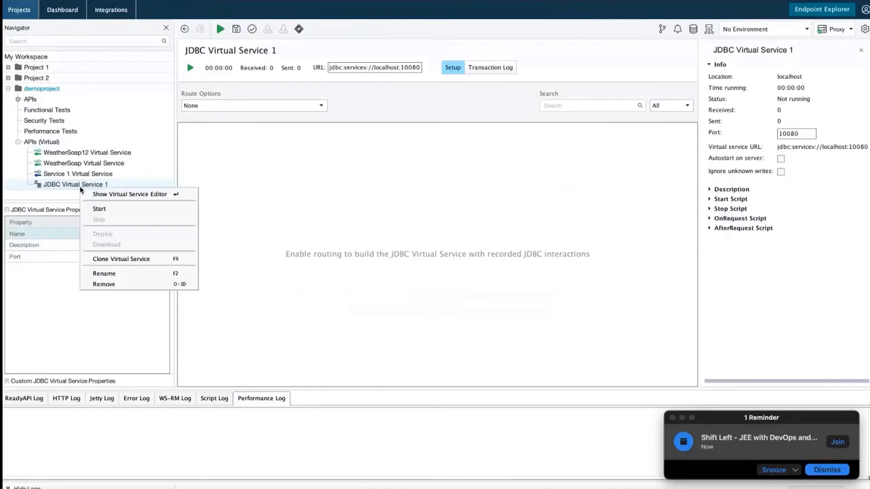
left_click(102, 209)
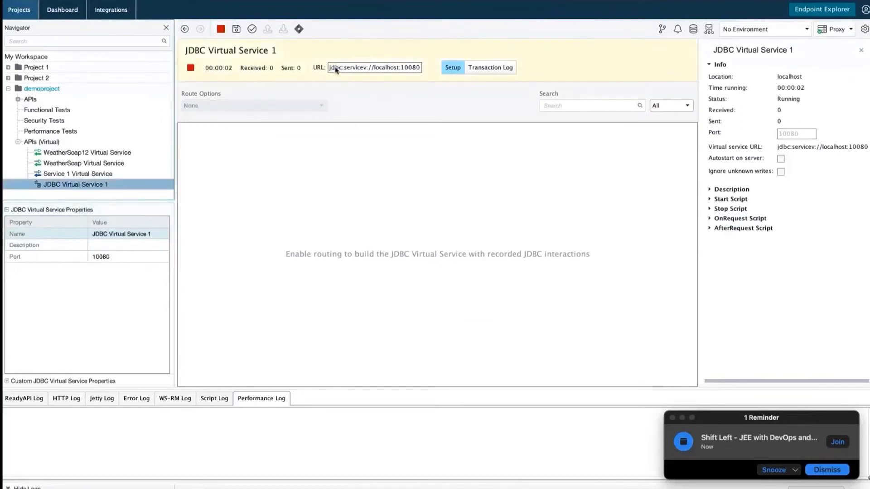
left_click_drag(335, 69, 415, 69)
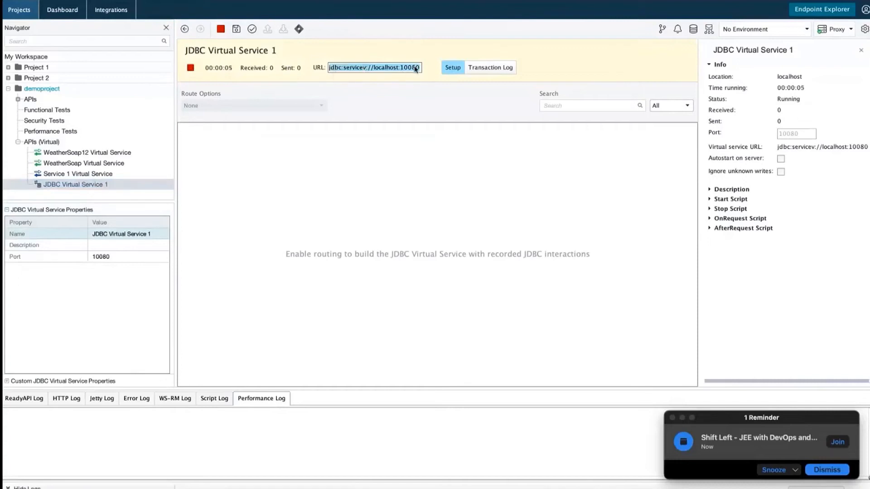
left_click(344, 68)
left_click_drag(329, 68, 420, 76)
left_click(115, 257)
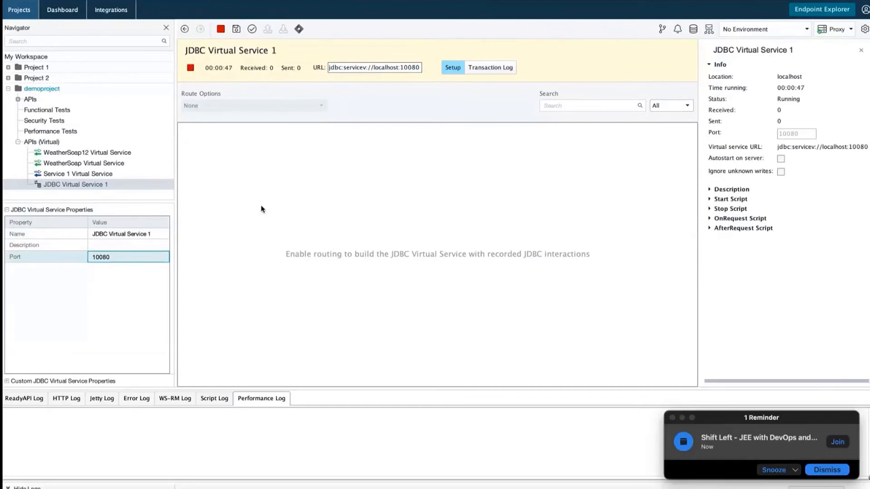
right_click(77, 184)
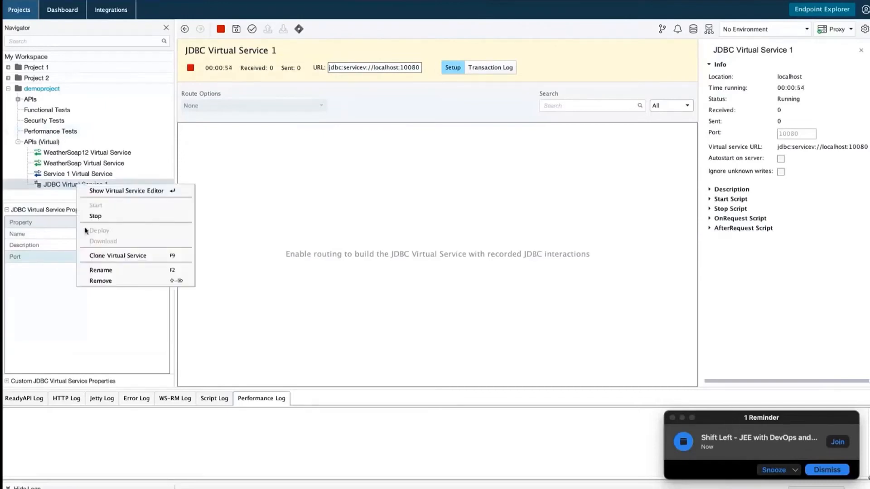
left_click(99, 216)
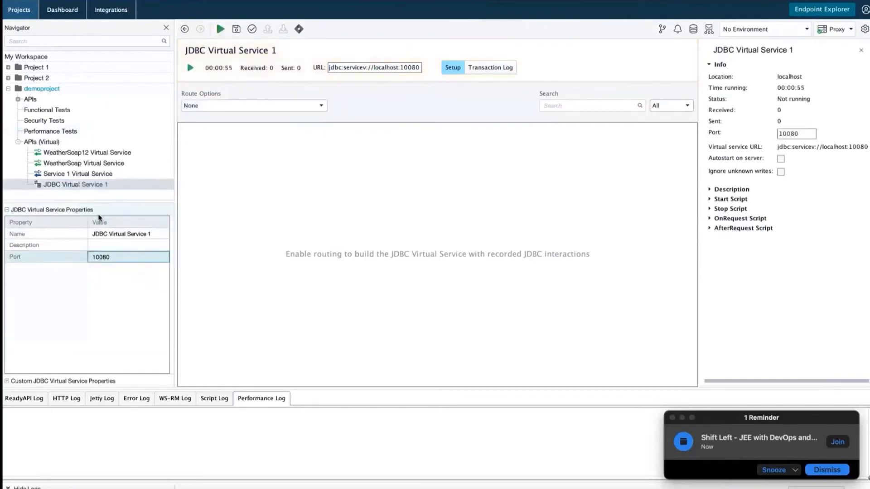
Create an empty JMS virtual service with the default name JMS Virtual Service 1.
right_click(55, 143)
left_click(72, 159)
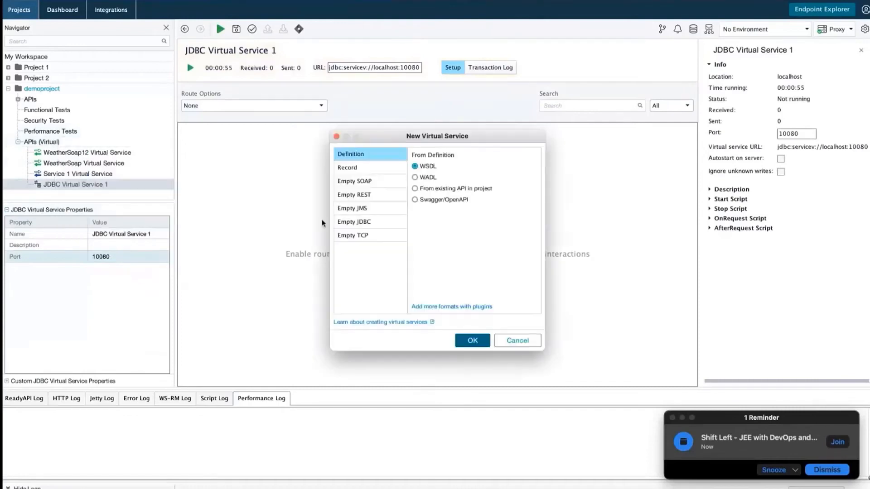
left_click(369, 209)
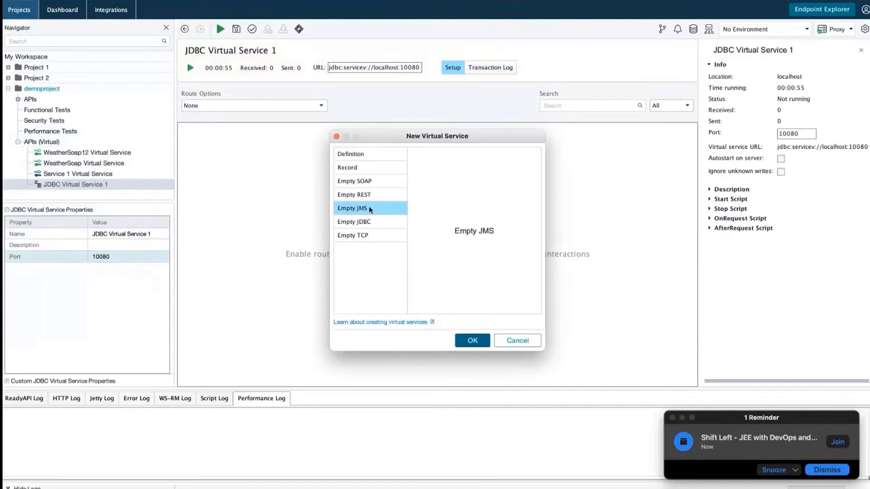
left_click(469, 343)
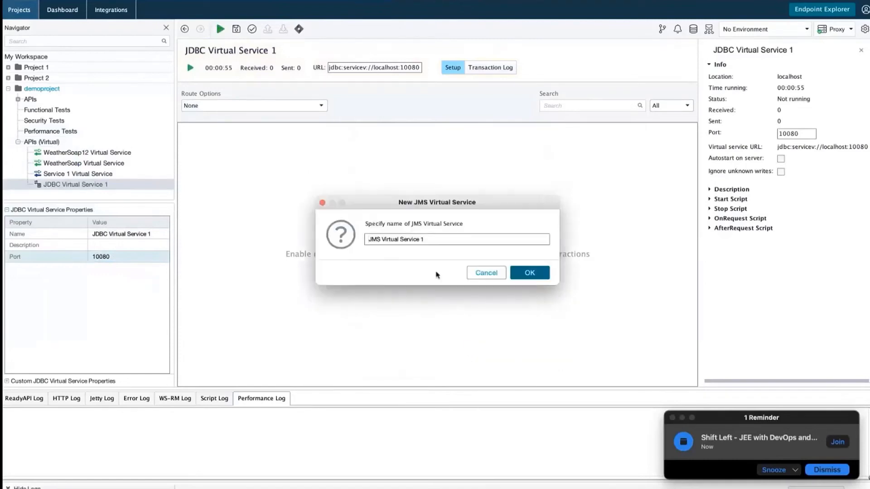
left_click(536, 277)
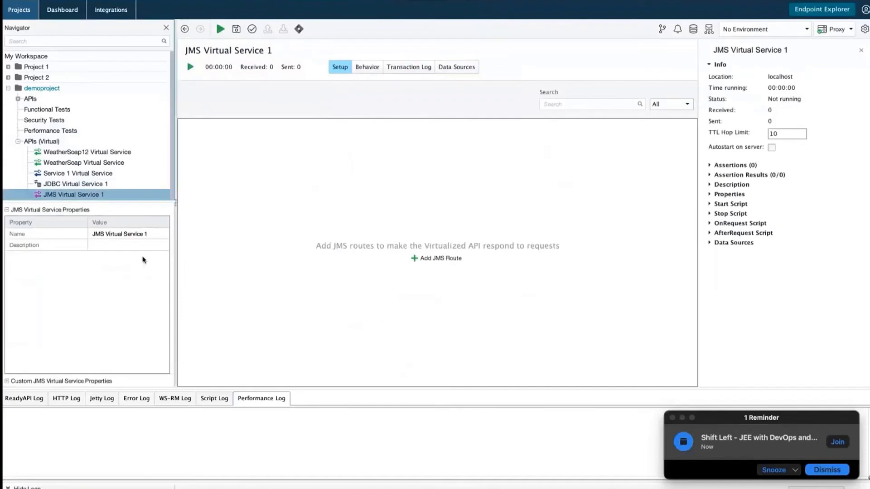
Try starting JMS Virtual Service 1, dismiss the missing-route error, and select its Description.
left_click(190, 68)
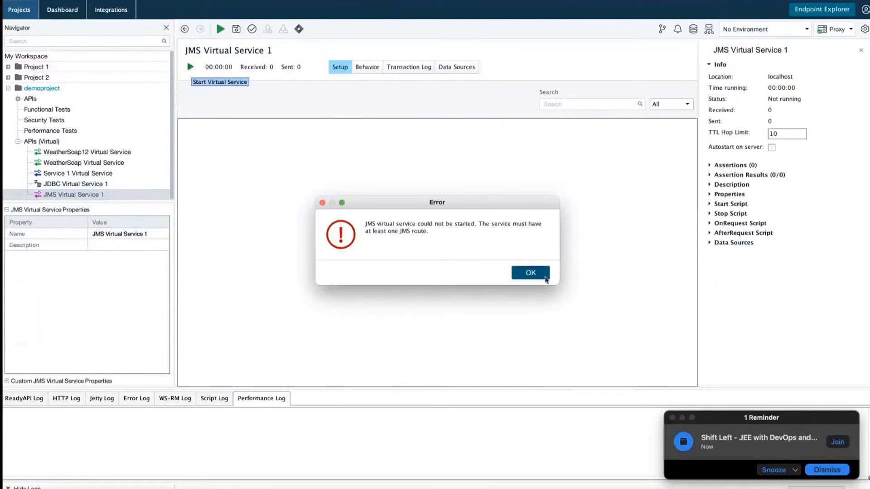
left_click(530, 273)
left_click(109, 247)
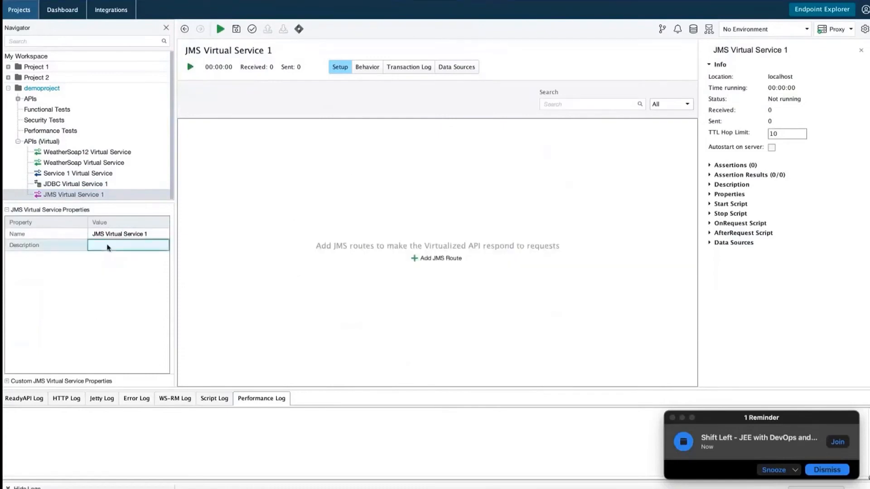
Add a new JMS route to JMS Virtual Service 1 and create a new JMS server connection.
right_click(78, 198)
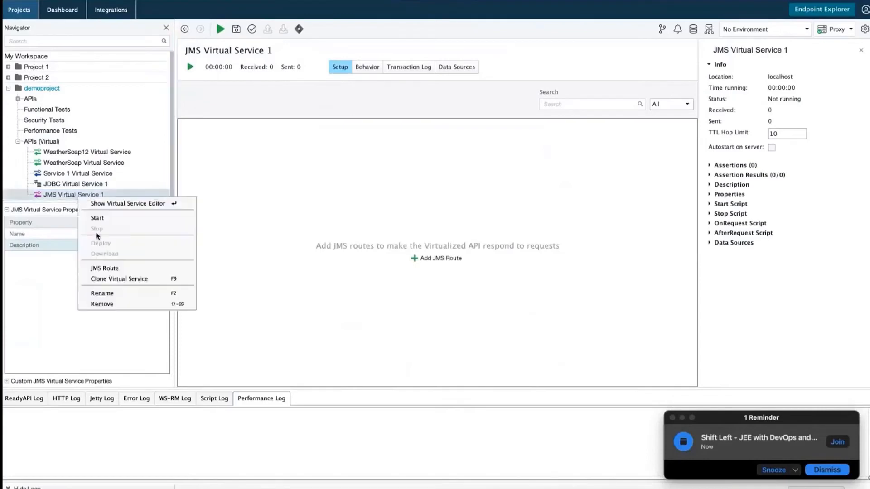
left_click(114, 268)
left_click(436, 231)
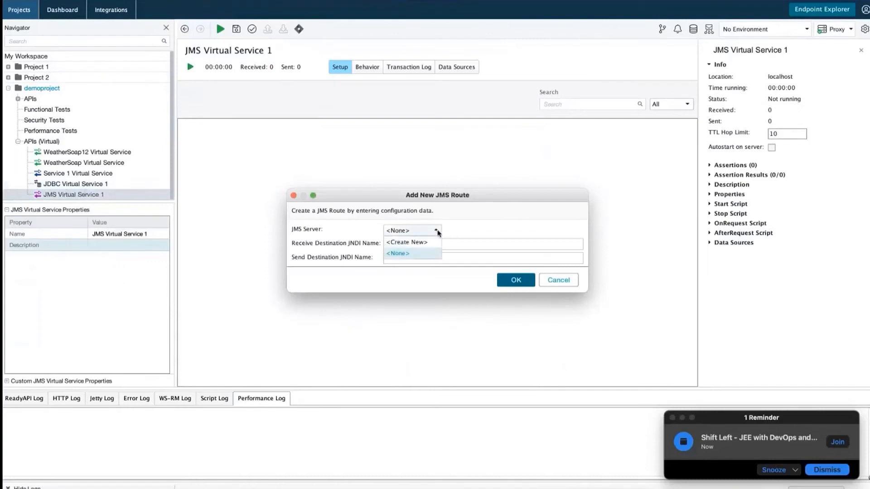
left_click(406, 243)
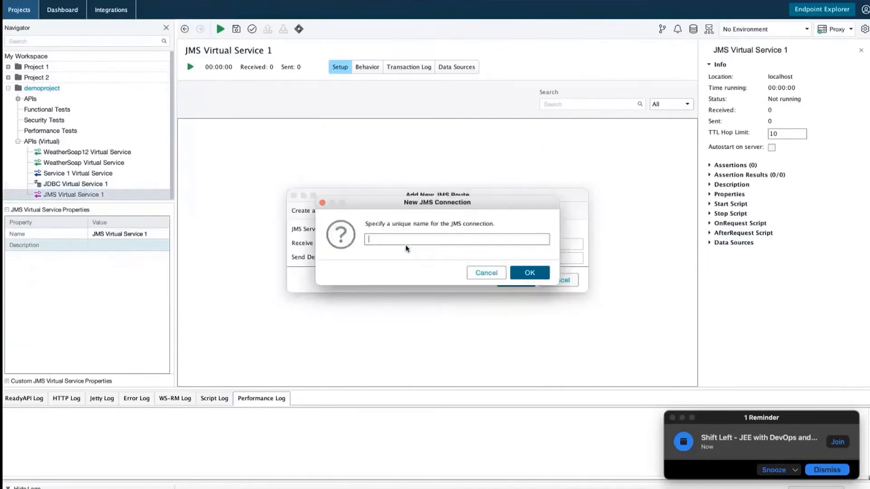
type("JMS")
left_click(528, 272)
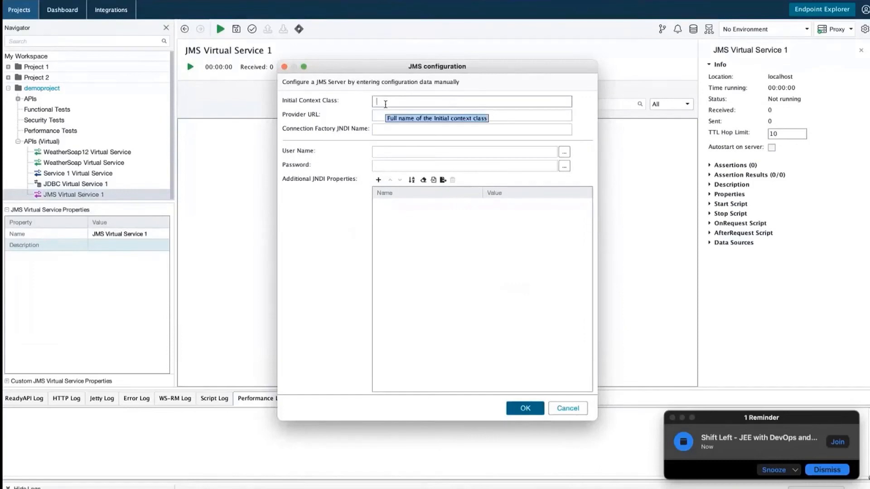
Configure the server with context class webspheremq, provider URL tcp://localhost:1818, and the login user and password.
type("websphe")
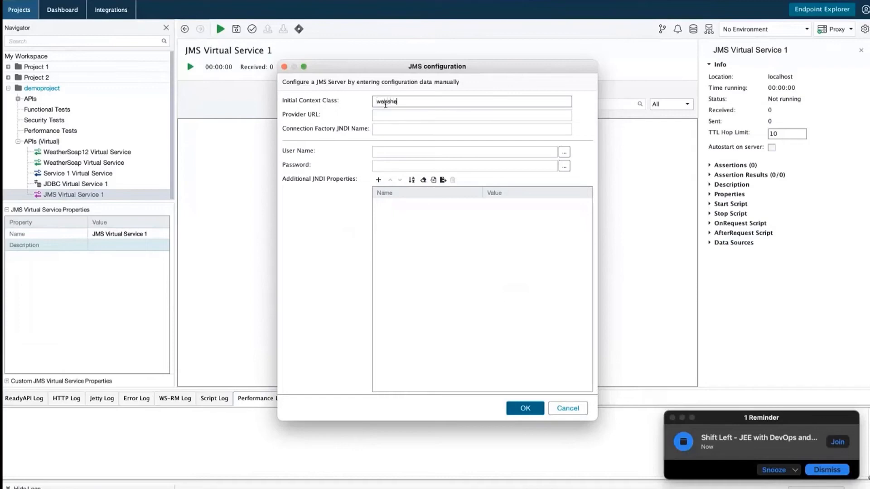
type("remq")
key("Tab")
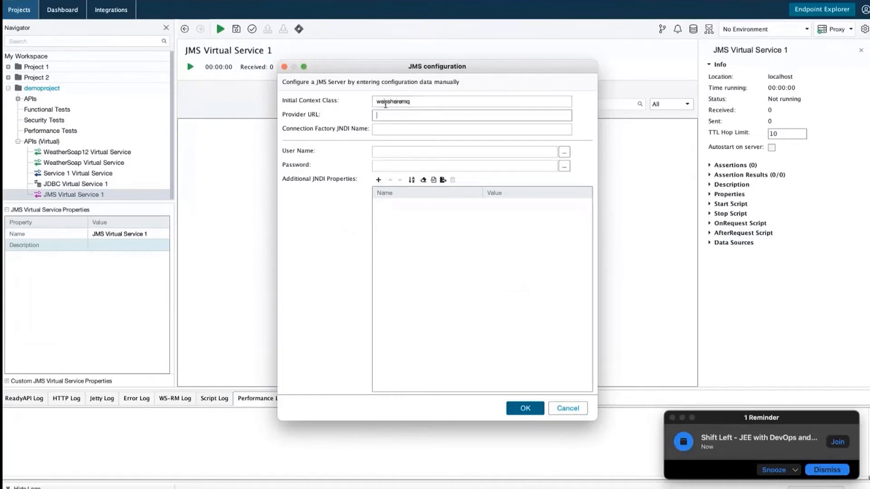
type("tcp://localhost:1818")
key("Tab")
key("Tab")
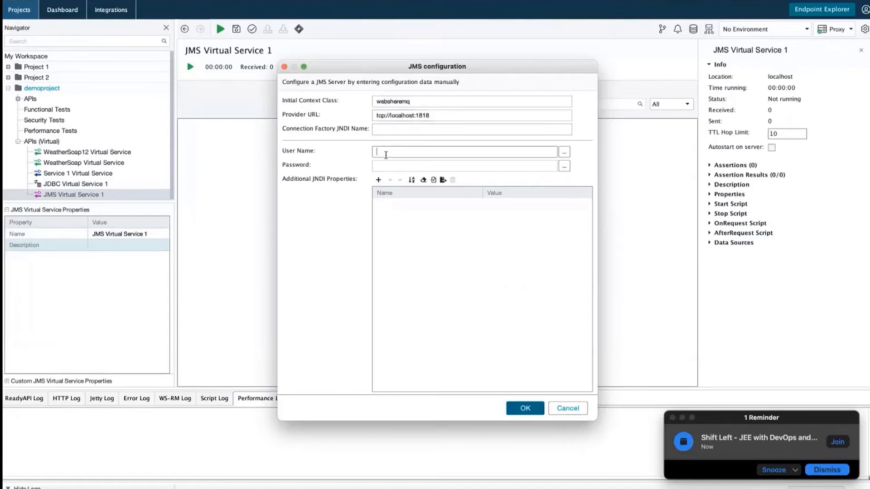
type("admin")
left_click(383, 166)
type("admin")
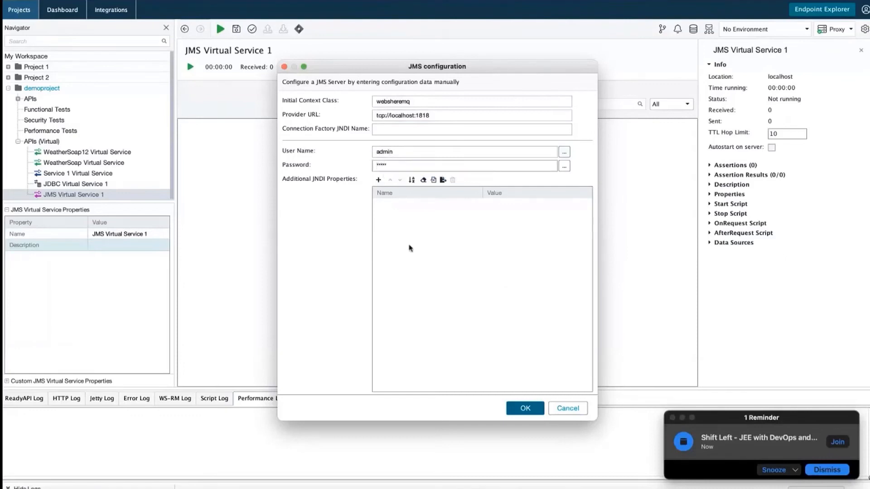
left_click(525, 407)
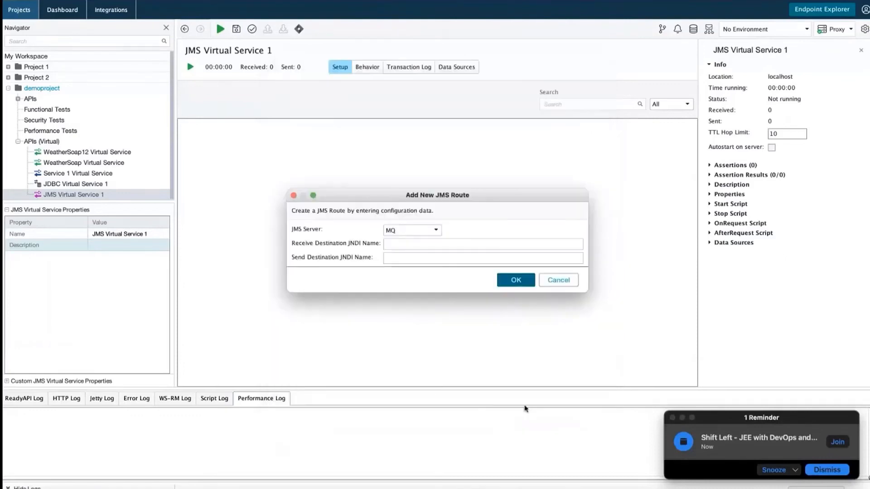
Submit the JMS route, dismiss the missing receive-destination error, and keep MQ as the server.
left_click(512, 281)
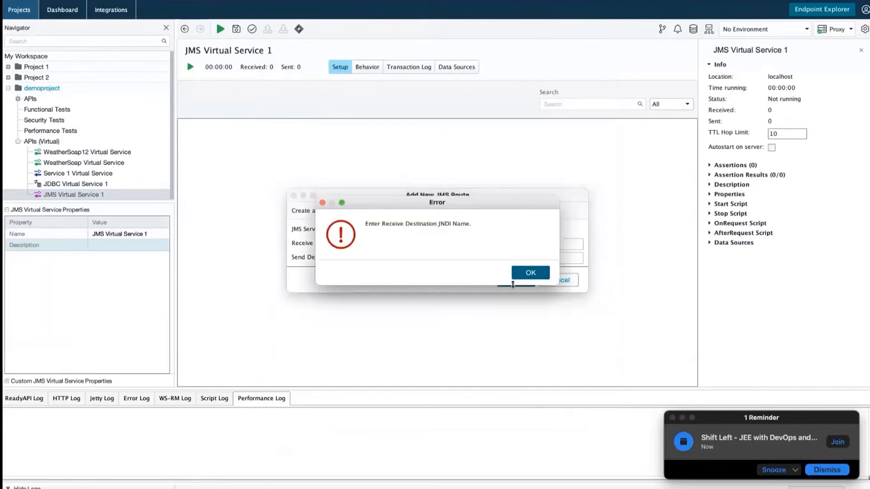
left_click(521, 274)
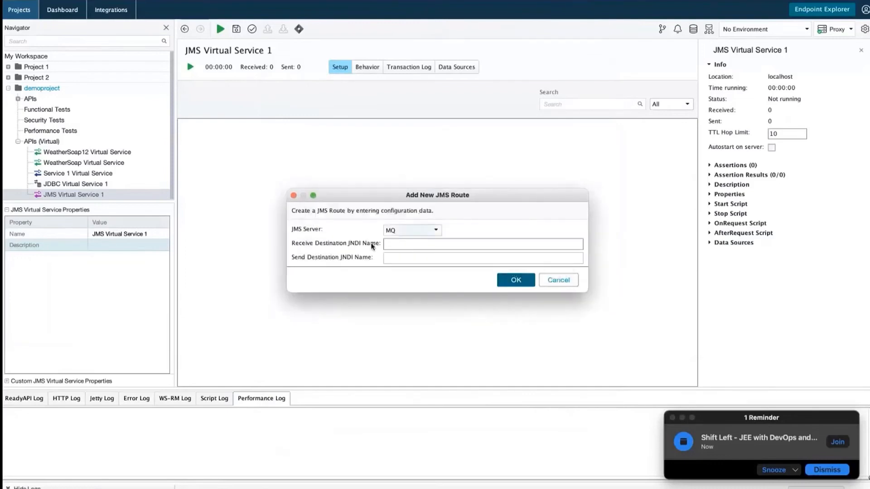
left_click(436, 230)
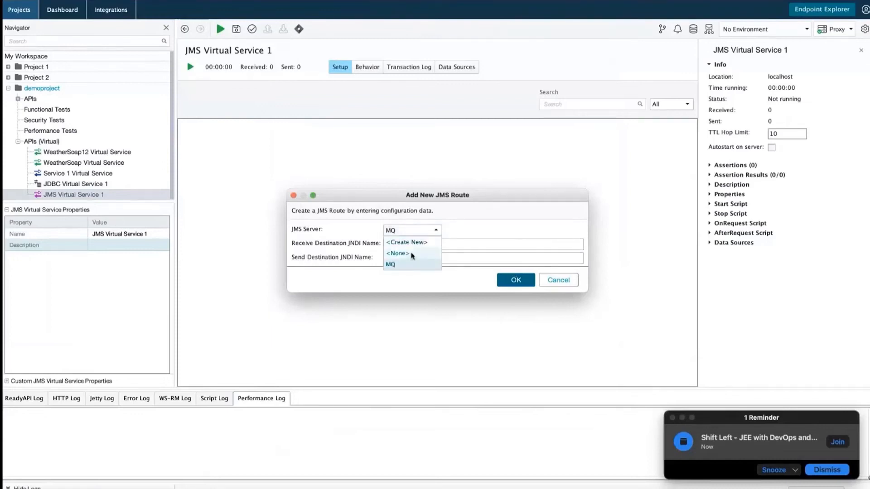
left_click(467, 234)
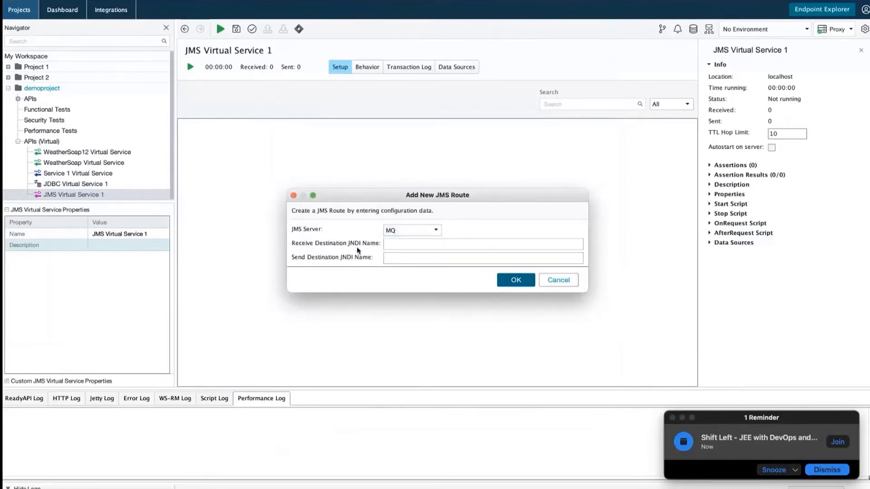
Create the route with receive destination mq://test plus a send destination; starting fails without JMS client libraries.
left_click(390, 244)
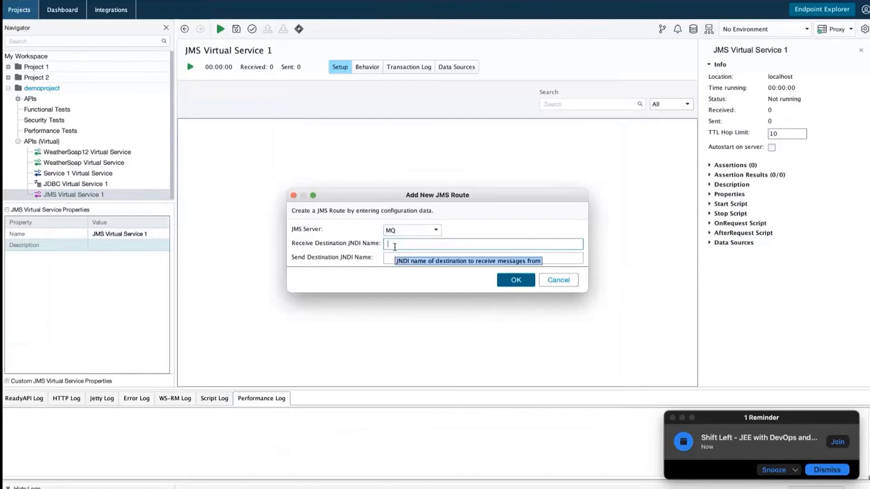
type("mq://test")
left_click(393, 257)
type("mq:")
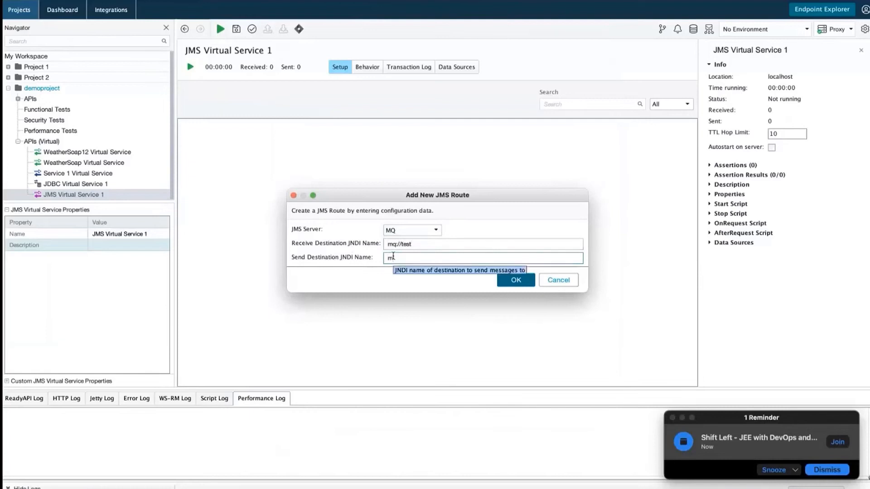
type("er")
left_click(515, 280)
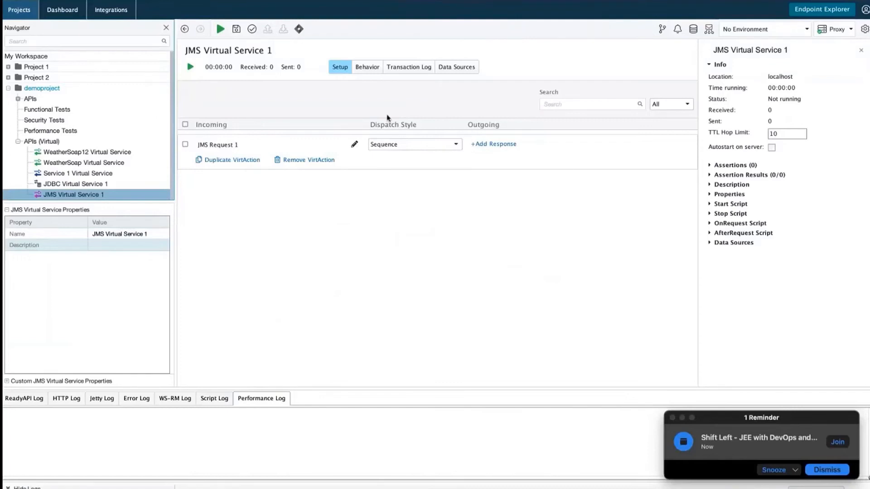
left_click(190, 67)
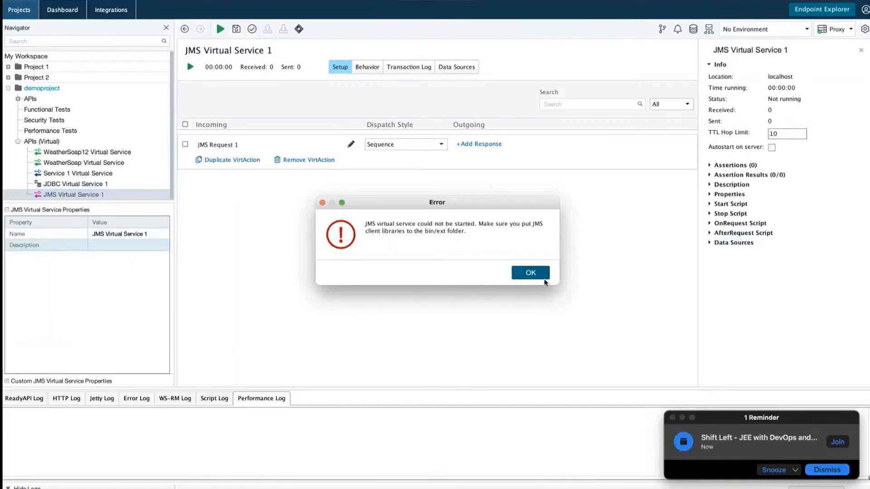
left_click(529, 272)
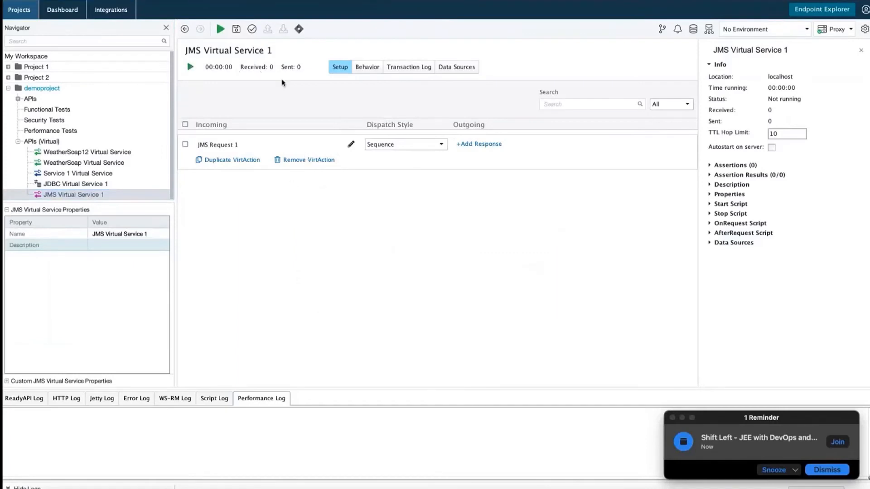
Remove WeatherSoap12 Virtual Service and WeatherSoap Virtual Service from demoproject.
left_click(75, 198)
right_click(75, 198)
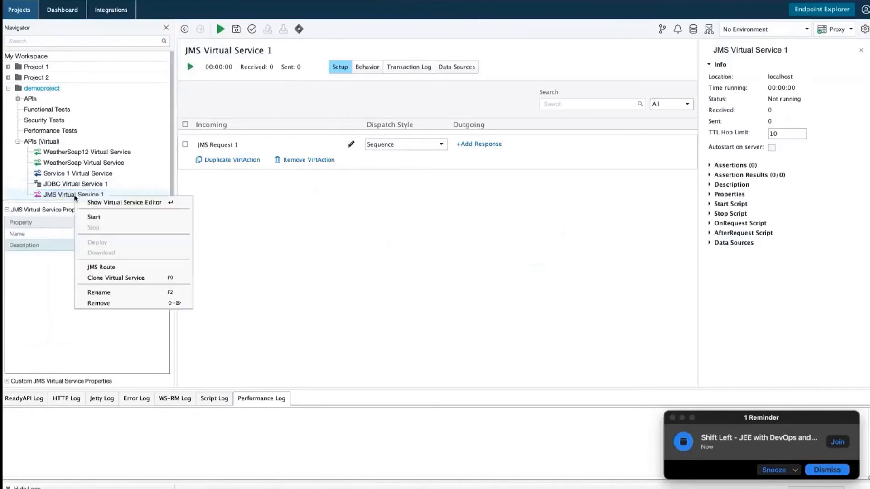
left_click(249, 223)
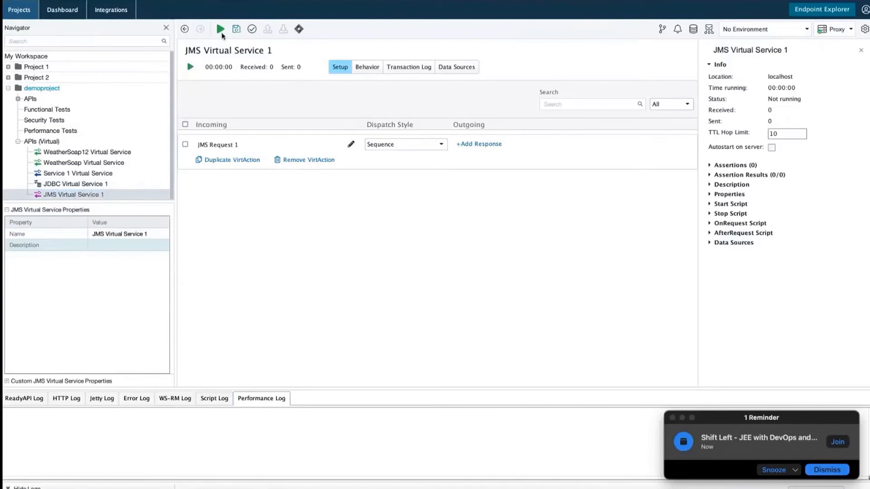
left_click(63, 153)
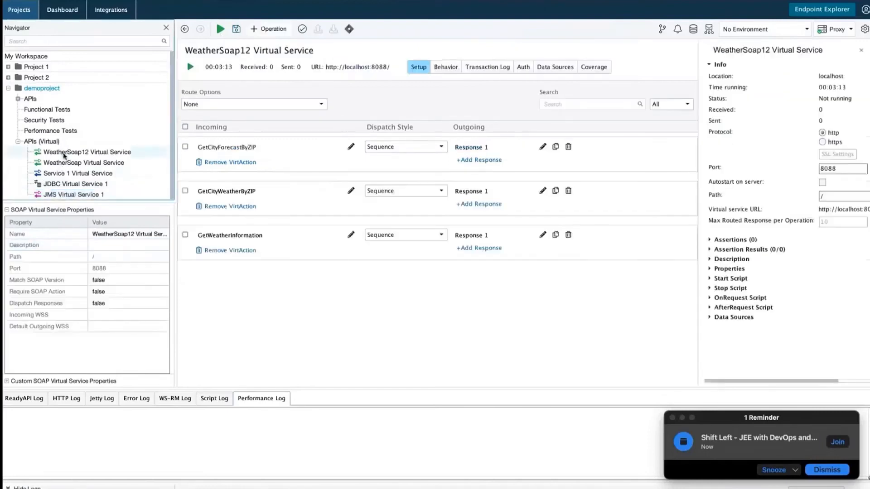
right_click(64, 154)
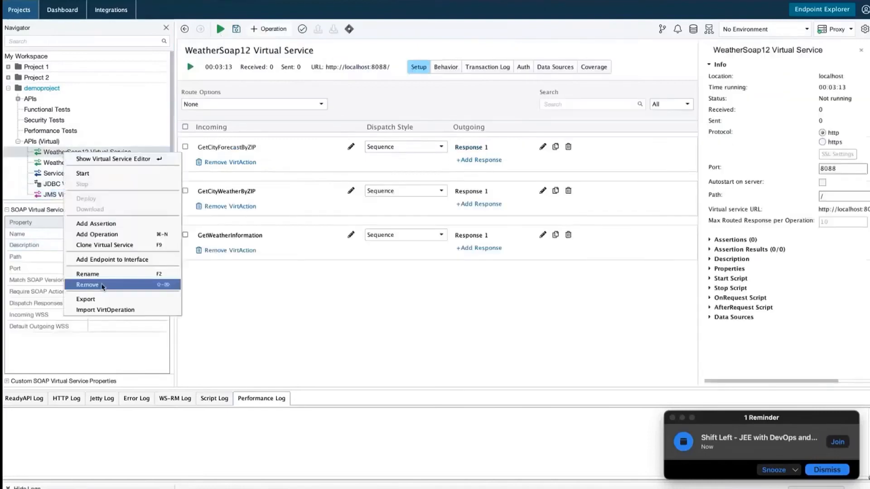
left_click(87, 285)
left_click(530, 273)
left_click(114, 153)
right_click(115, 153)
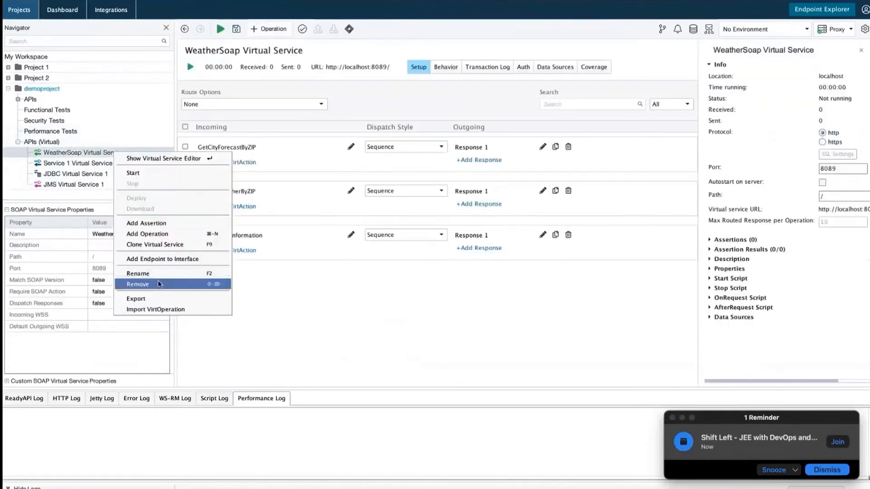
left_click(136, 284)
left_click(534, 272)
Remove Service 1 Virtual Service, JDBC Virtual Service 1 and JMS Virtual Service 1 as well.
left_click(82, 152)
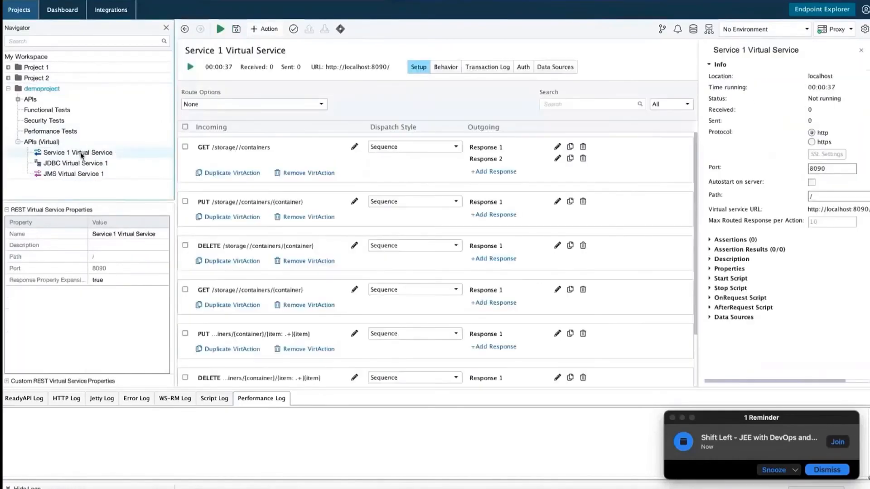
right_click(82, 154)
left_click(122, 271)
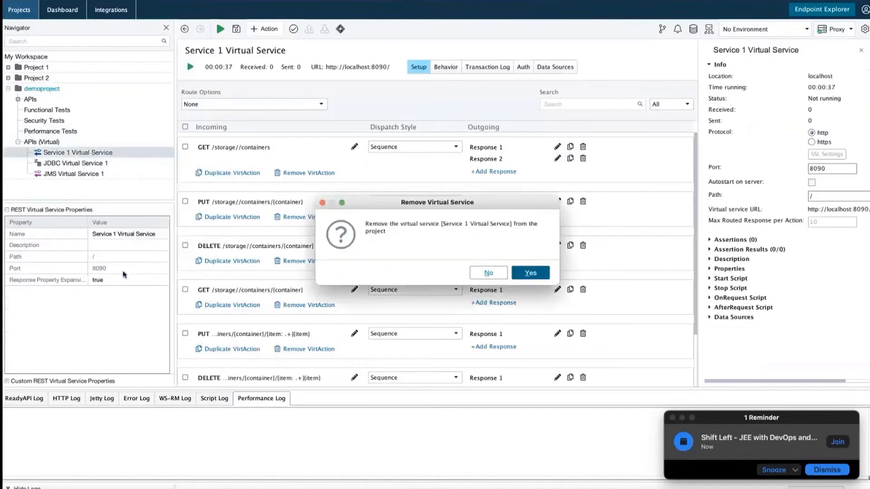
left_click(532, 274)
left_click(61, 153)
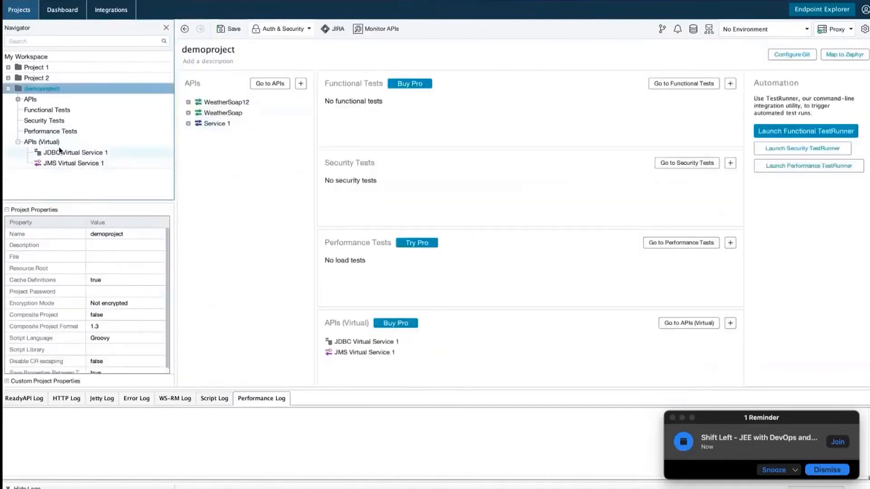
right_click(62, 151)
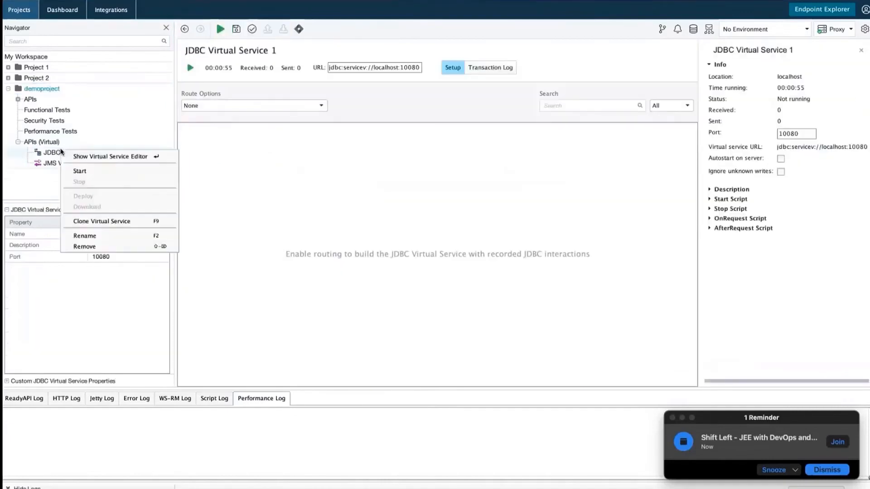
left_click(113, 247)
left_click(530, 273)
right_click(74, 154)
left_click(111, 262)
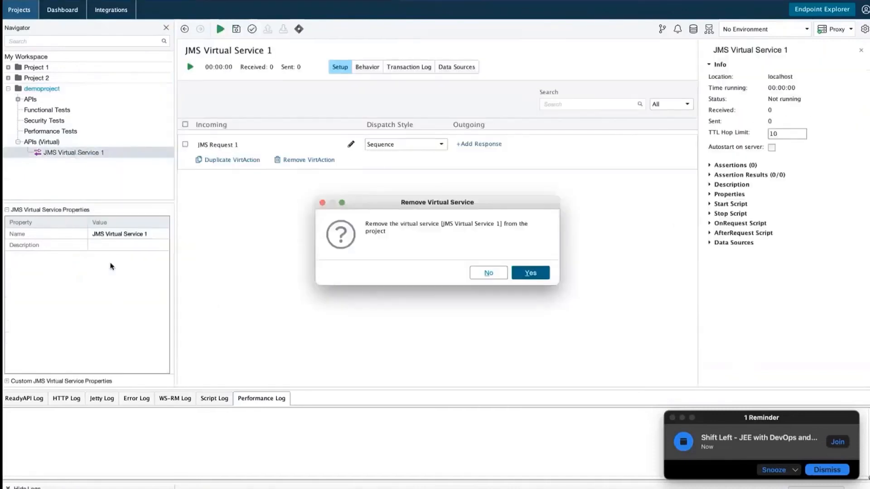
left_click(530, 273)
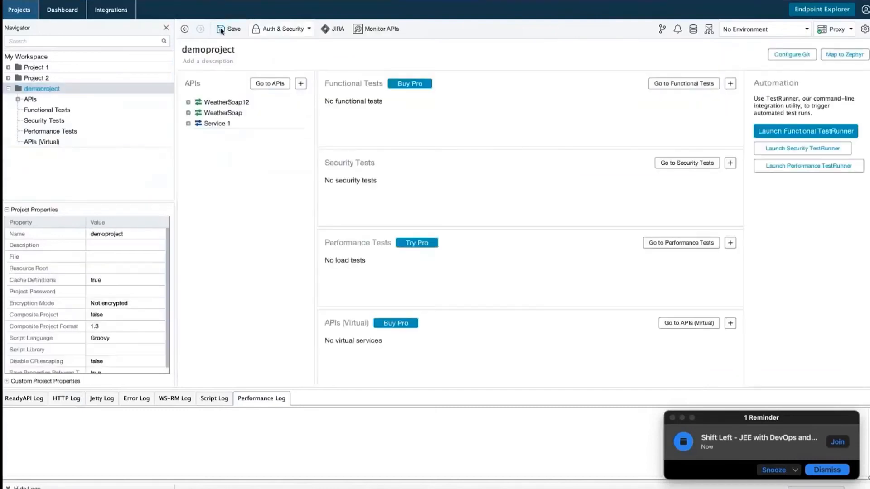
Save demoproject to the Testing folder, then expand APIs, WeatherSoap and WeatherSoap12.
left_click(221, 30)
left_click(428, 199)
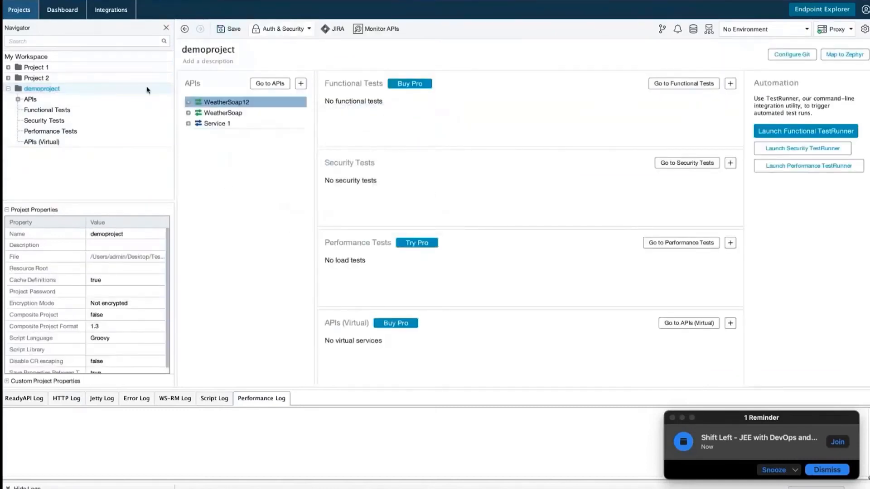
double_click(29, 99)
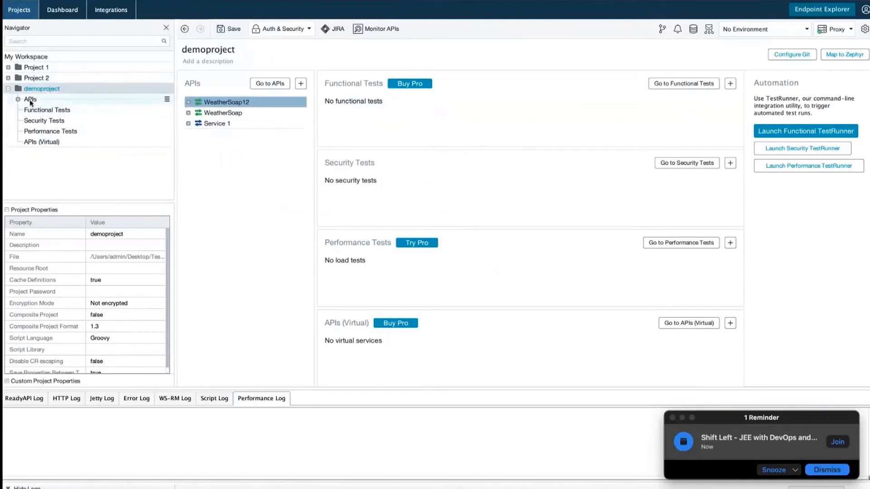
double_click(53, 119)
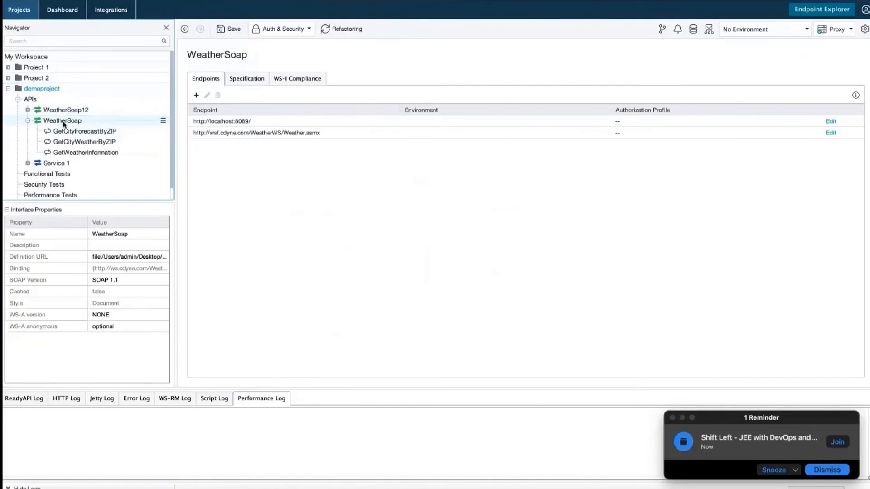
double_click(71, 110)
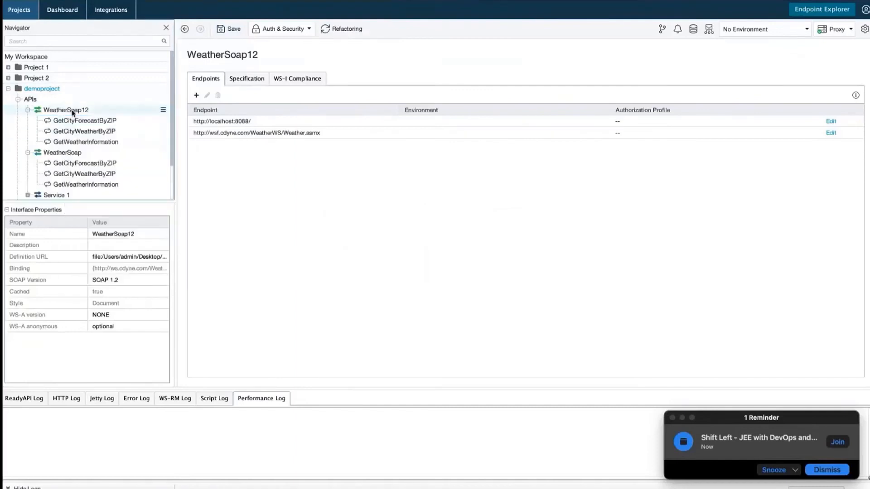
scroll(73, 113, "down", 2)
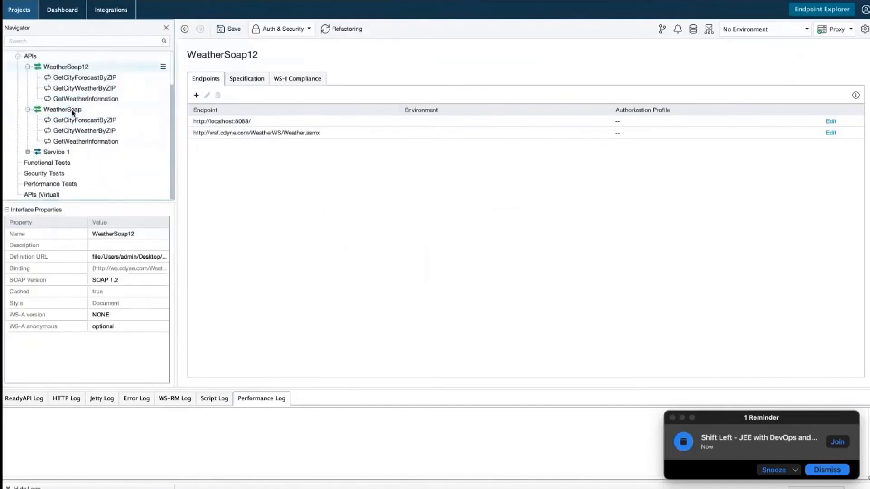
Send getContainers Request 1 to localhost:9998/storage//containers and inspect its empty response in XML, JSON, HTML, Raw and Overview.
left_click(202, 97)
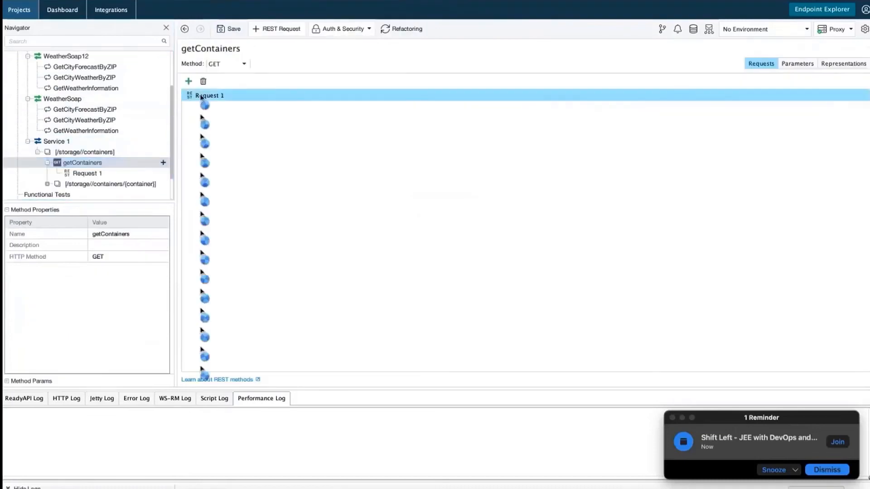
double_click(201, 95)
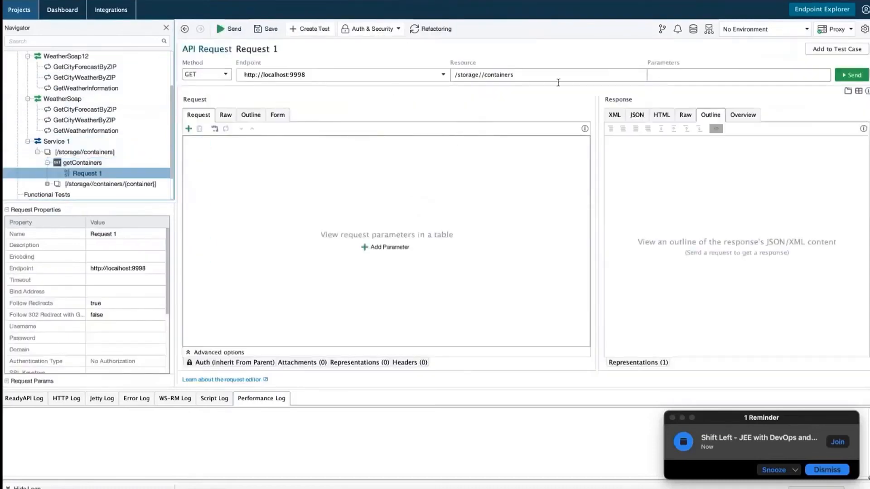
left_click(852, 75)
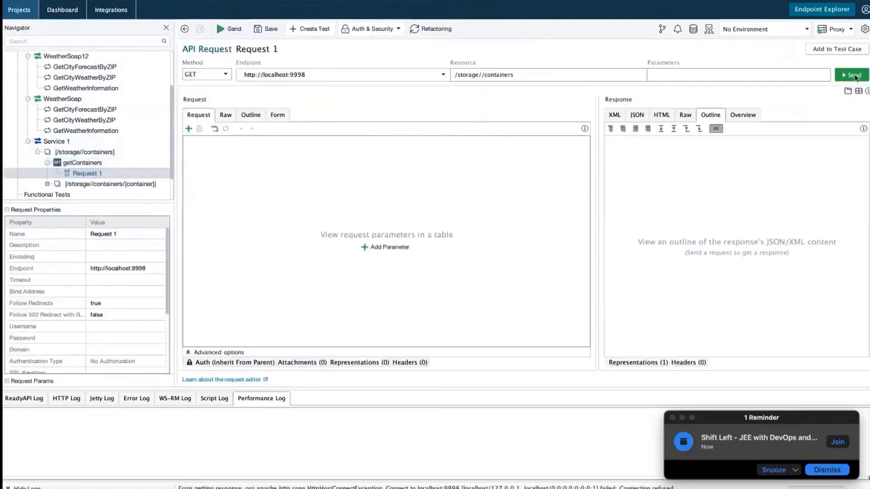
left_click(622, 117)
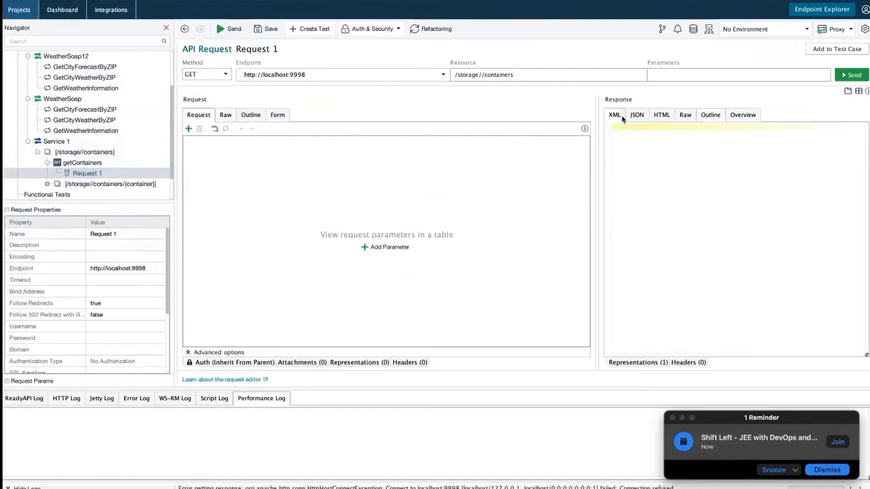
left_click(636, 117)
left_click(662, 115)
left_click(685, 115)
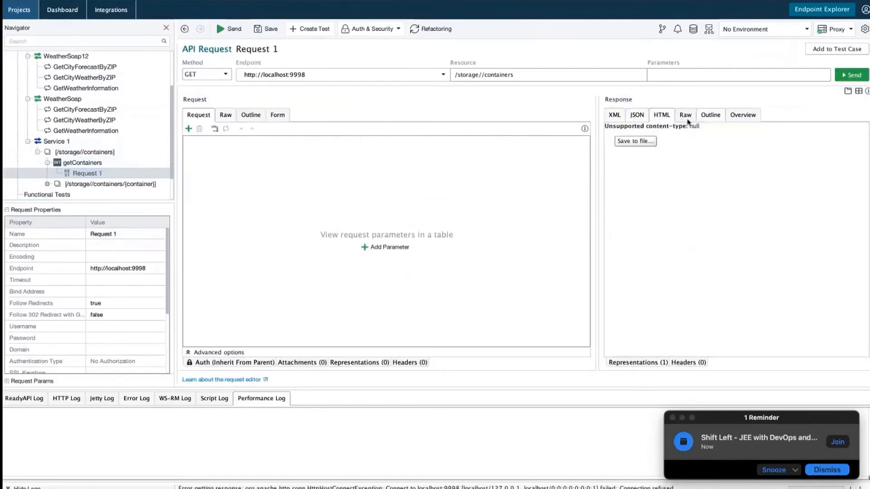
left_click(743, 115)
left_click(86, 109)
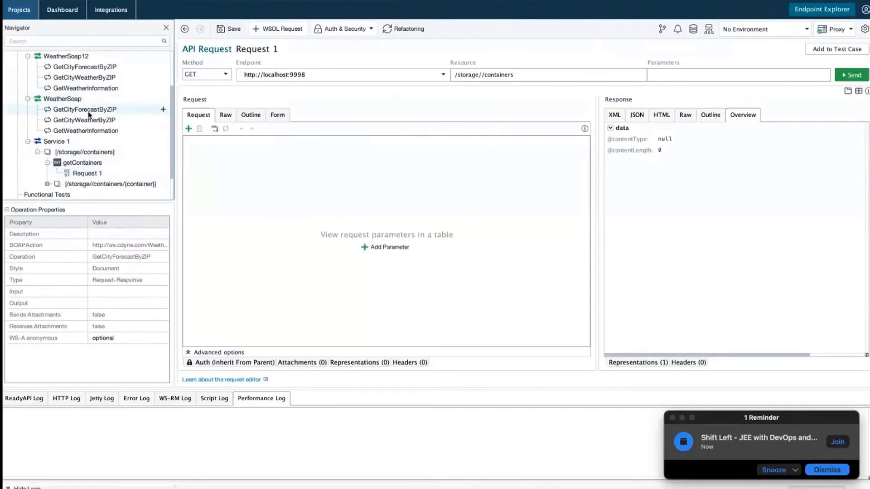
right_click(99, 112)
Create GetCityForecastByZIP Request 1 and set its ZIP parameter to 12345.
left_click(104, 119)
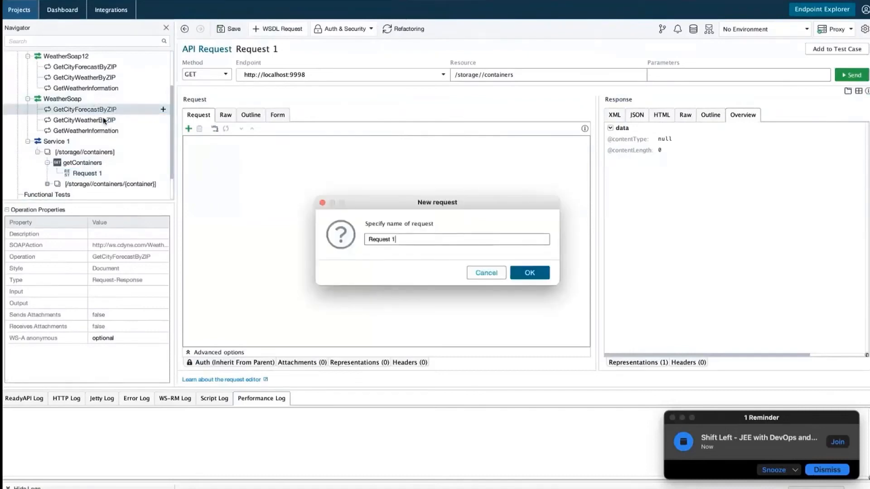
left_click(530, 273)
left_click(231, 159)
key("BackSpace")
type("12345")
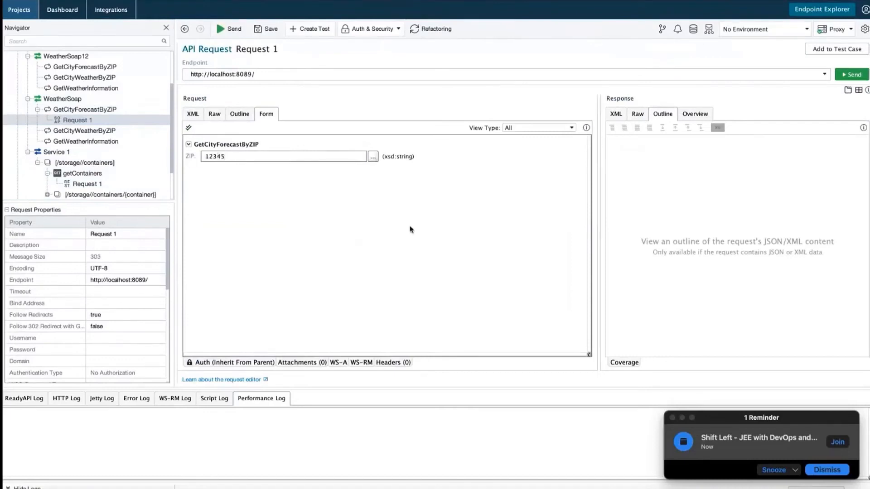
Send the request, cancel it with no response, and return to the demoproject overview.
left_click(220, 29)
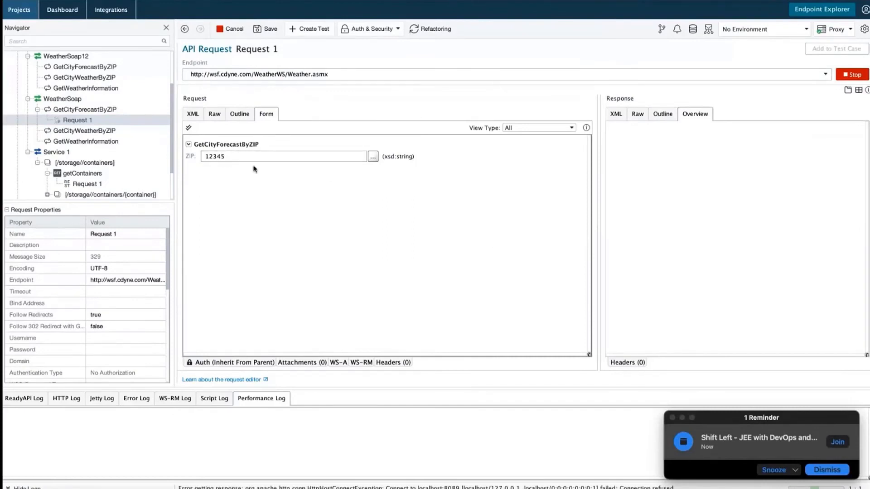
left_click_drag(246, 160, 222, 157)
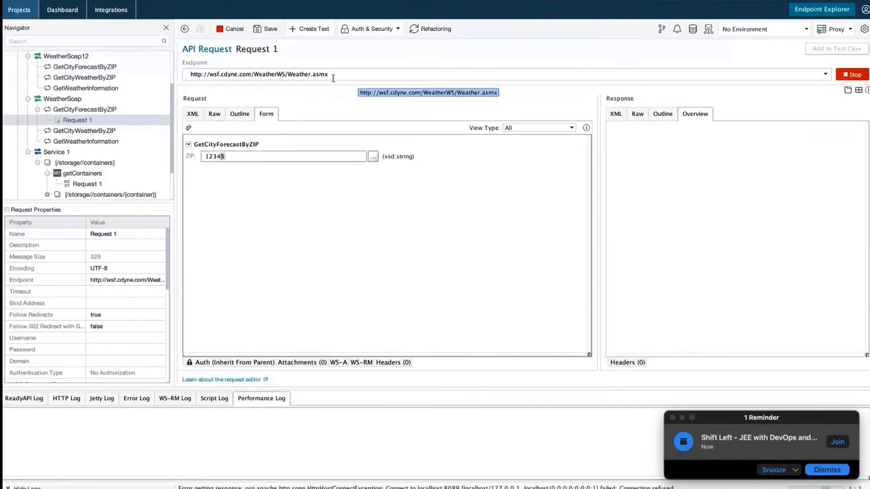
left_click(661, 116)
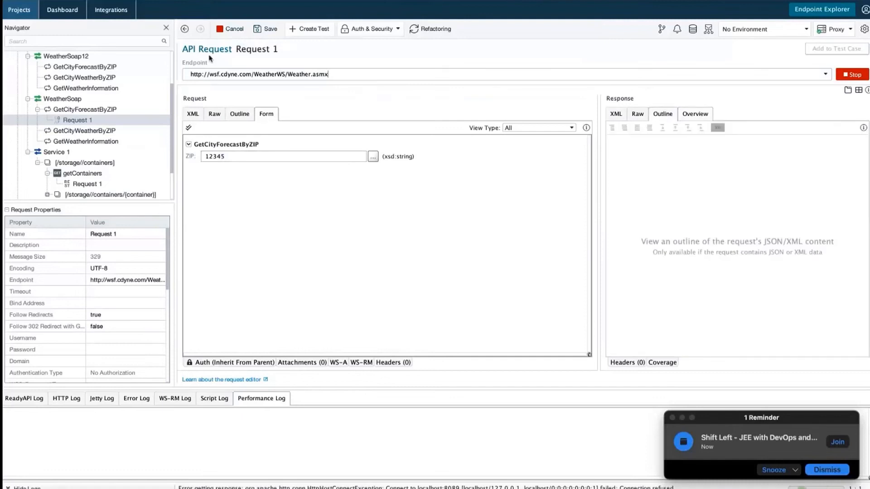
left_click(230, 28)
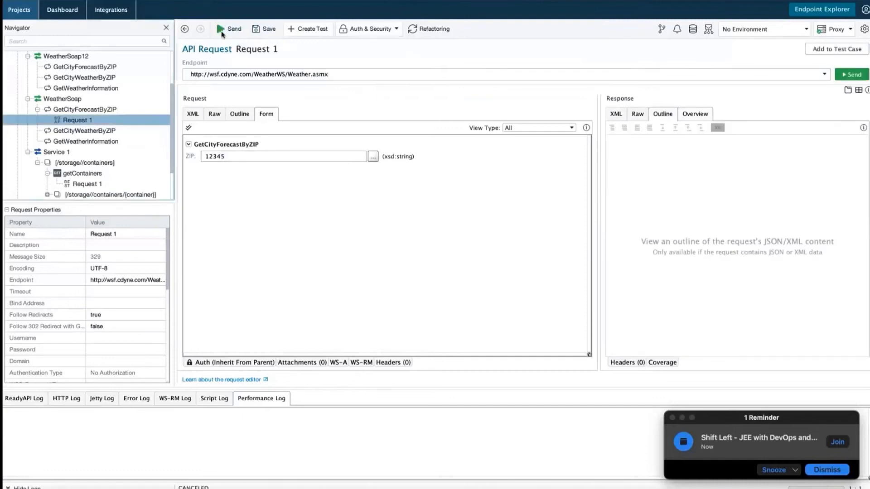
left_click(248, 117)
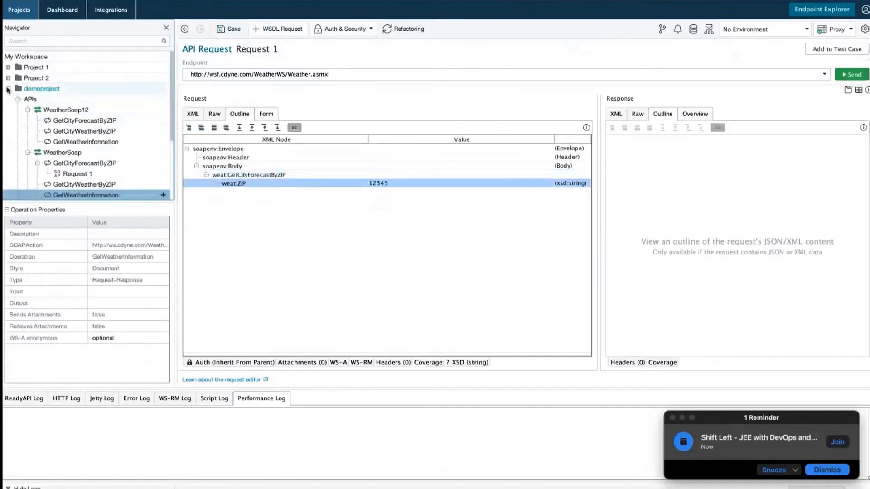
left_click(29, 90)
Save and remove demoproject from the workspace, leaving only Project 1 and Project 2.
right_click(33, 90)
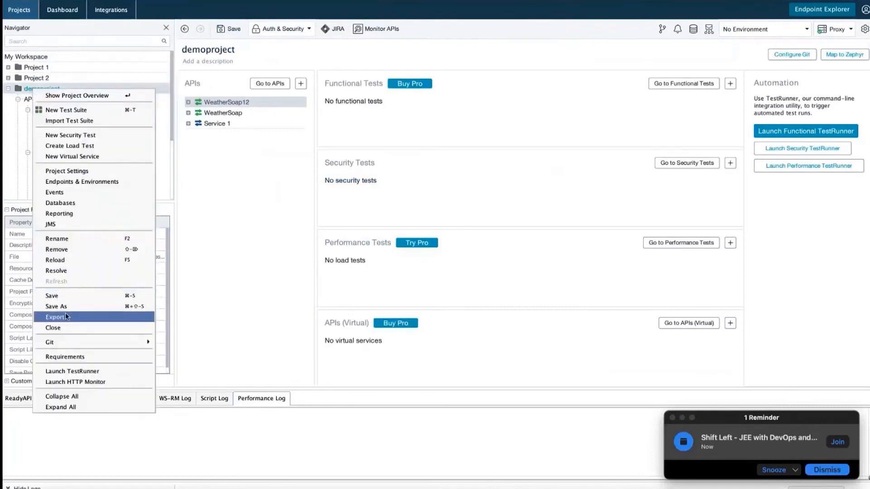
left_click(50, 247)
left_click(521, 272)
left_click(533, 273)
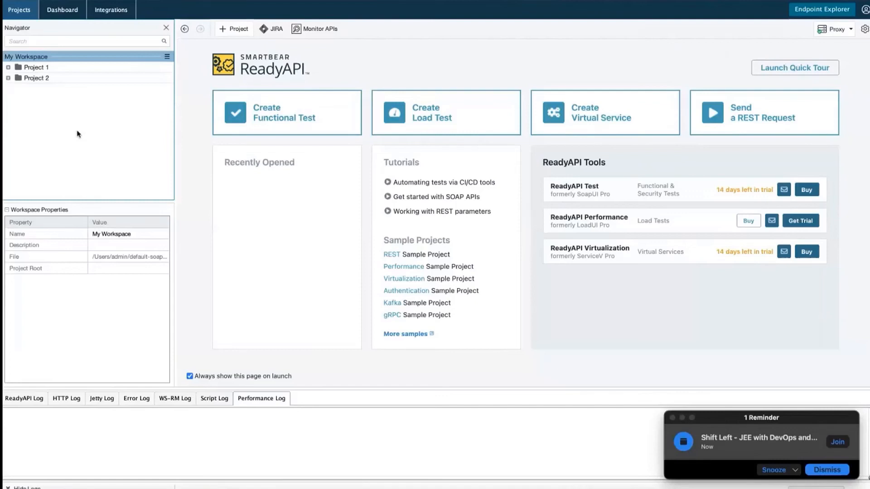
left_click(73, 61)
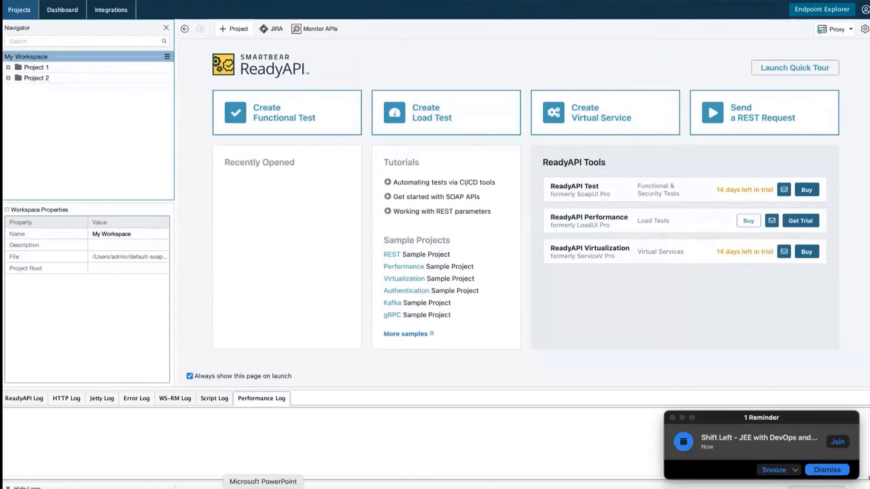
left_click(262, 487)
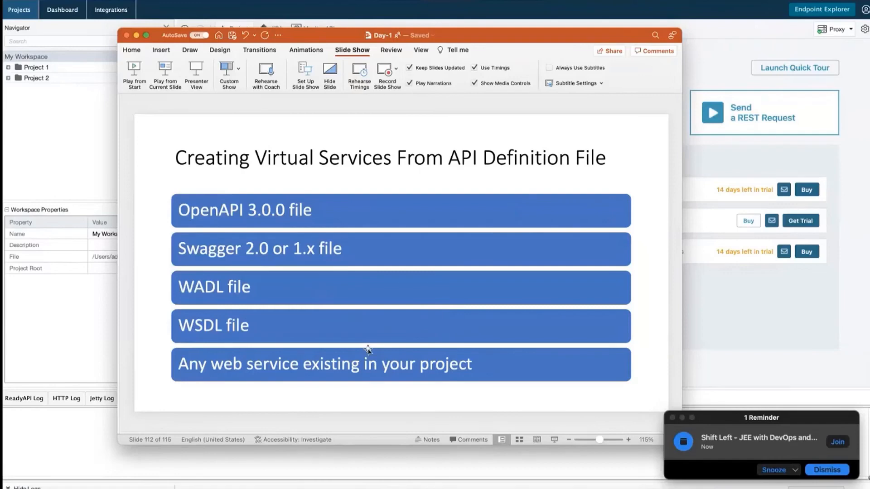
Hide PowerPoint after the virtual services slide and return to ReadyAPI's add-project options.
key("super+Tab")
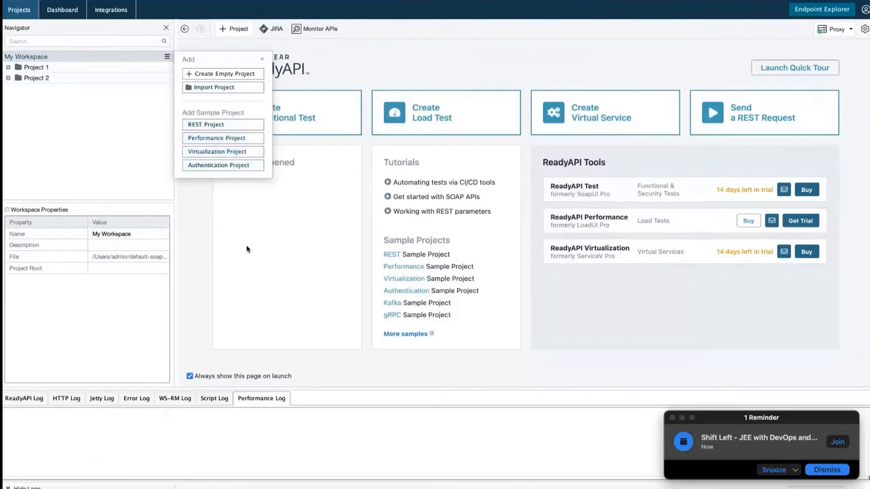
Dismiss the Add popup and open the 'More samples' documentation in Chrome.
left_click(267, 227)
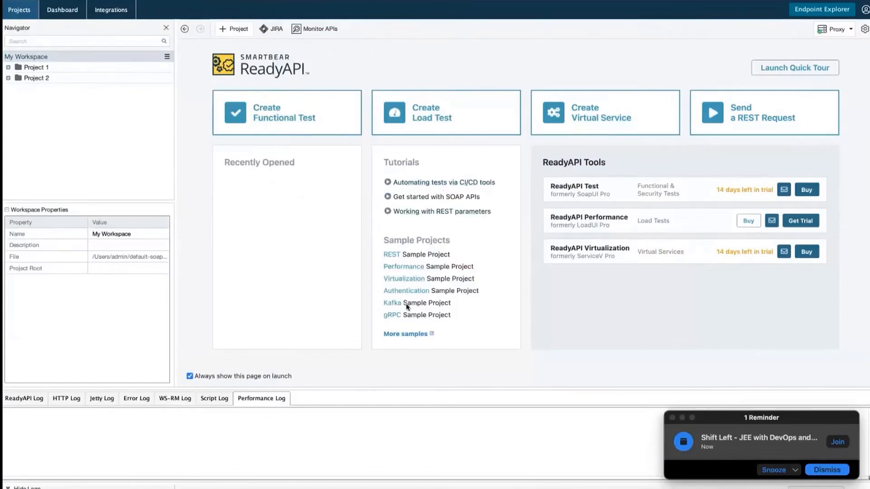
left_click(405, 335)
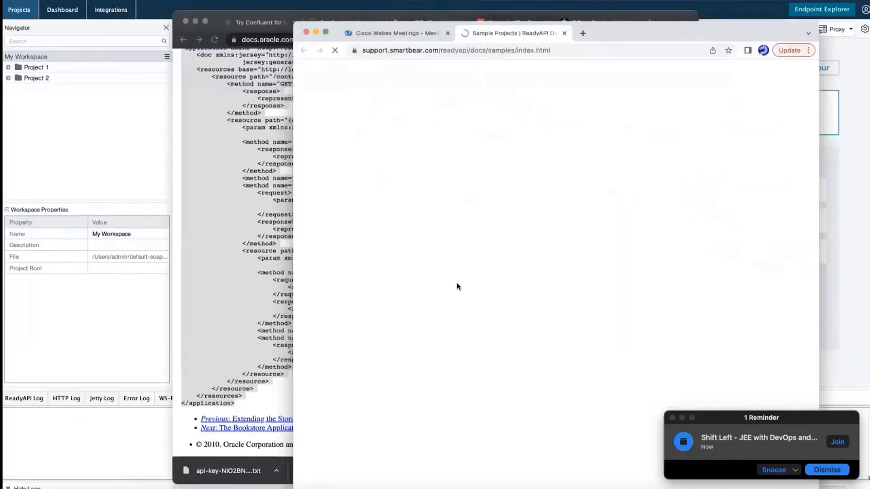
Scroll through the Sample Projects page, highlighting the first sample's description.
scroll(456, 283, "down", 3)
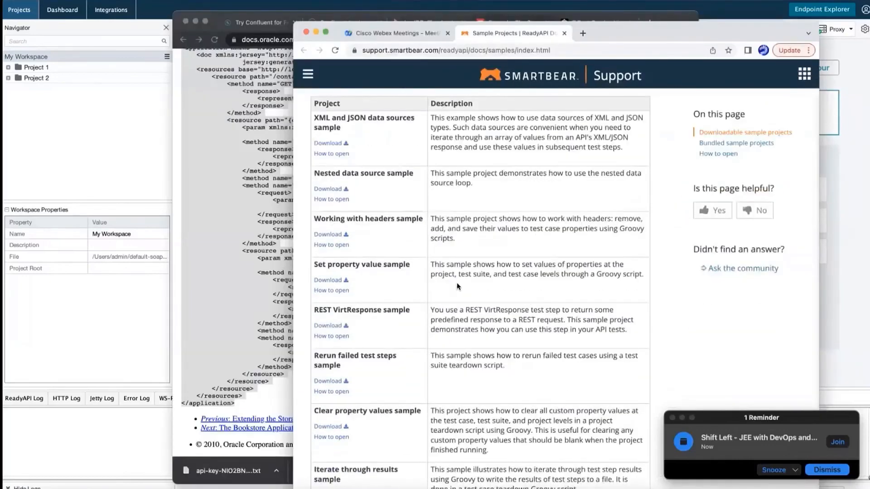
left_click_drag(459, 117, 619, 127)
scroll(461, 346, "down", 3)
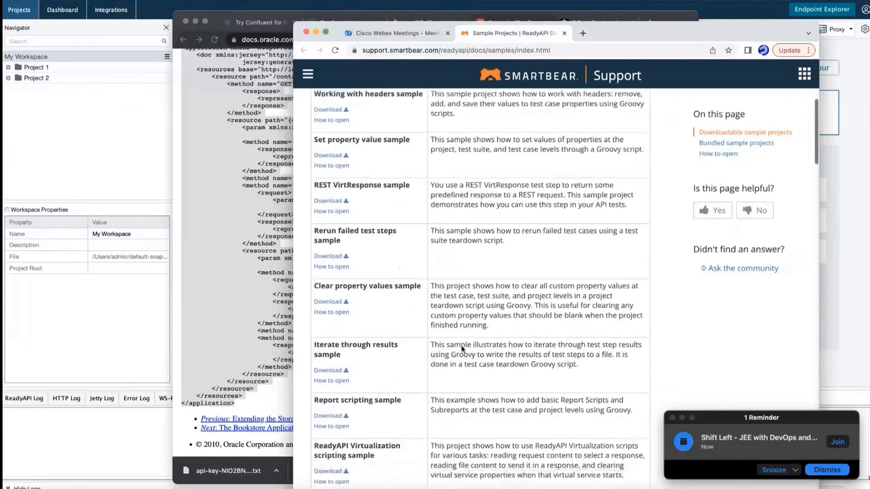
scroll(461, 347, "down", 7)
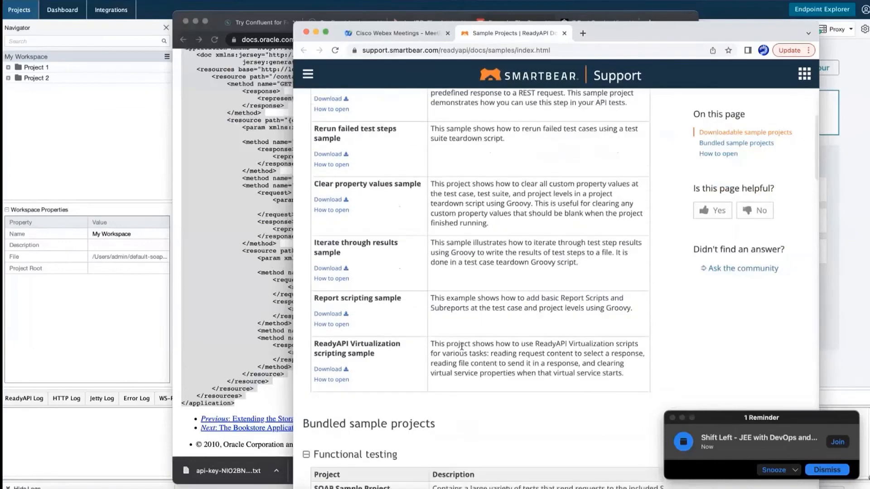
scroll(461, 349, "down", 4)
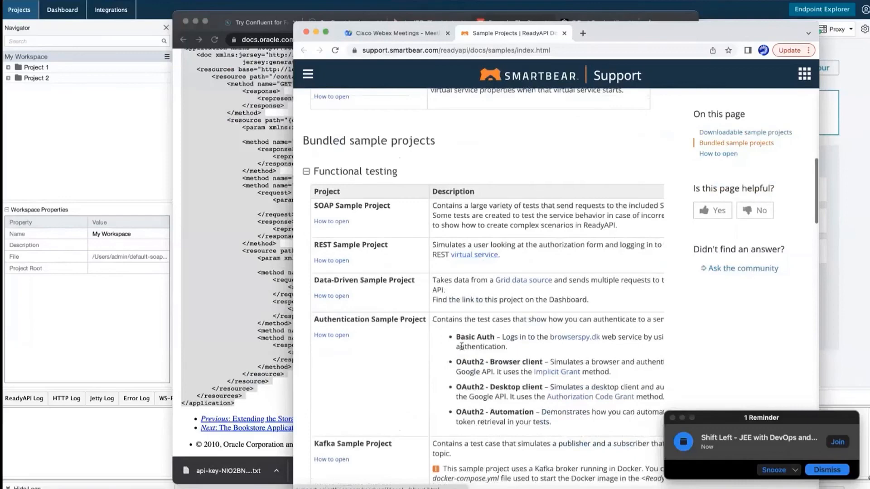
scroll(461, 347, "down", 10)
scroll(462, 346, "down", 8)
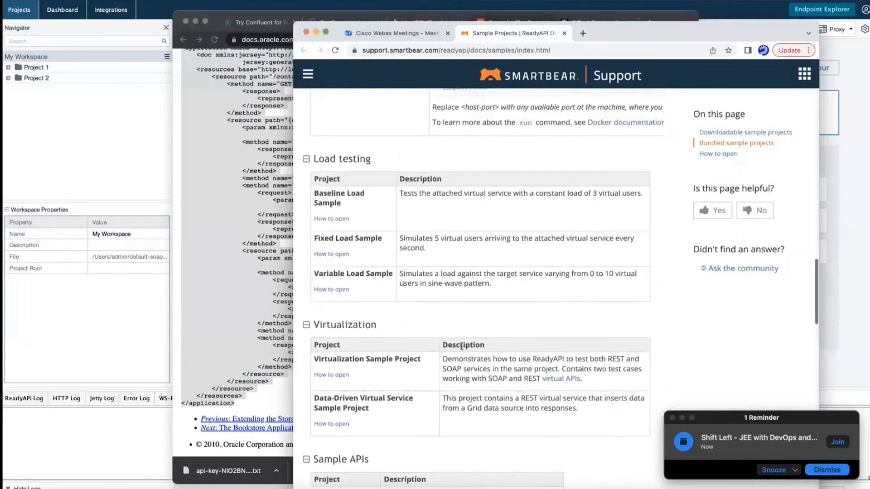
Highlight the two Virtualization sample rows, review further down, then return to ReadyAPI.
left_click_drag(313, 295, 559, 356)
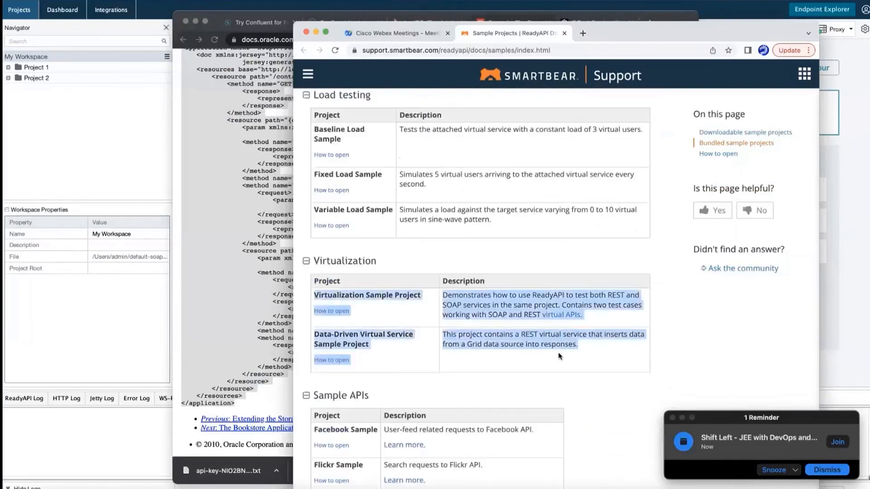
left_click(514, 372)
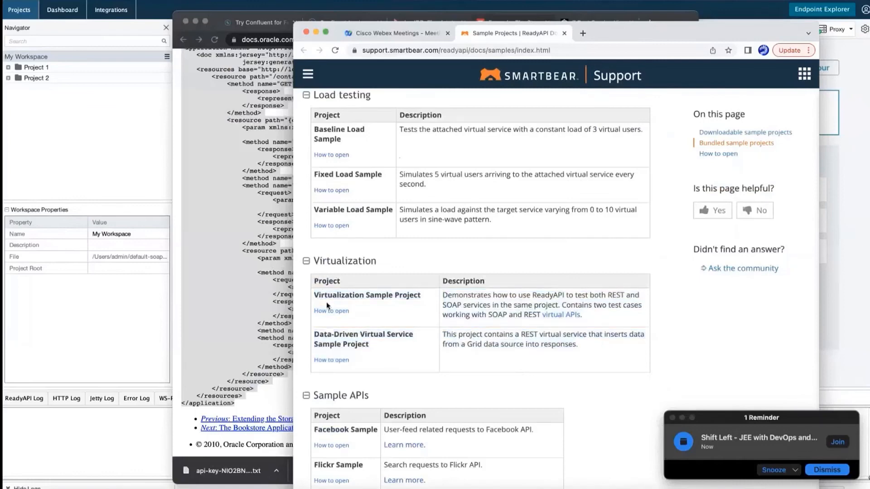
scroll(367, 316, "up", 15)
scroll(416, 266, "down", 4)
scroll(415, 265, "down", 5)
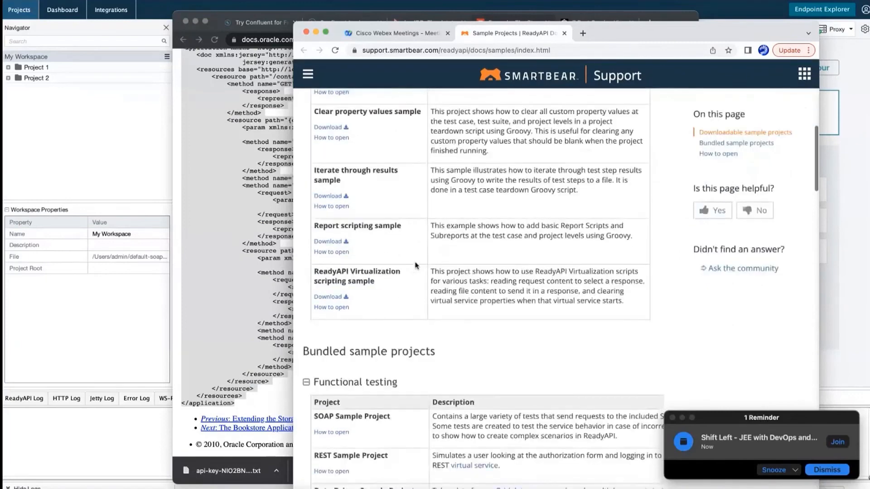
scroll(416, 265, "down", 15)
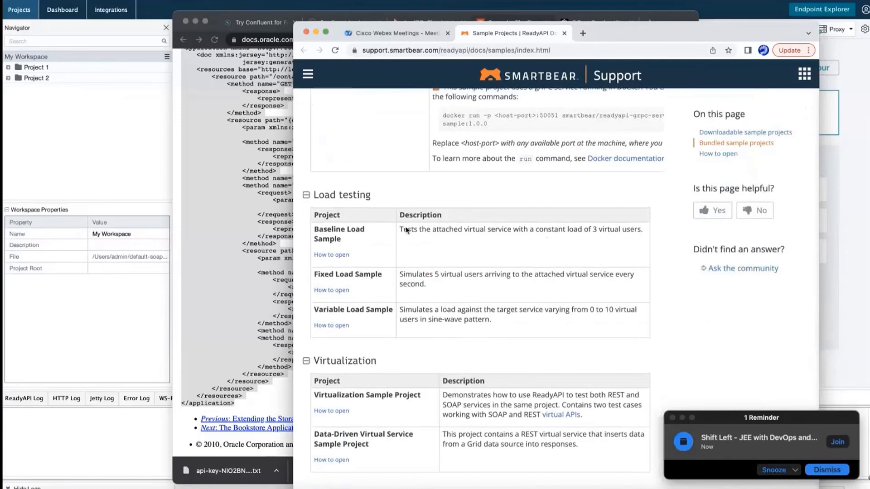
left_click(72, 75)
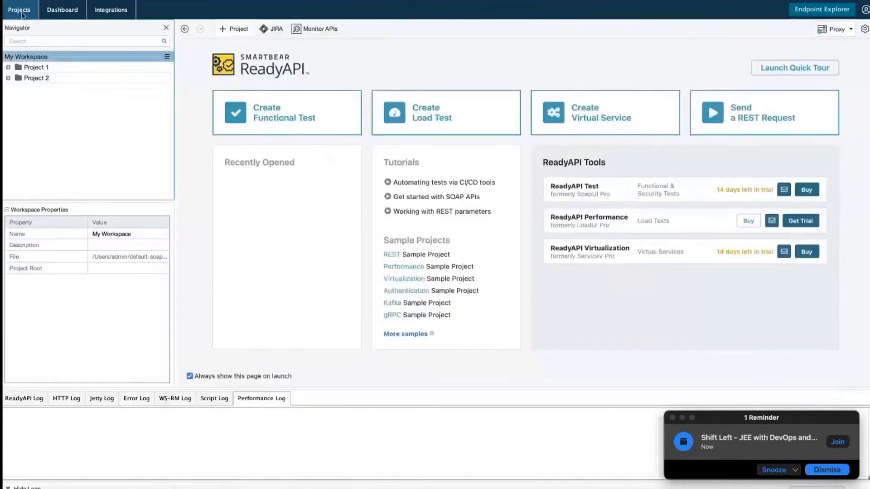
Open Project 1's overview showing its localhost:3467 API and functional test suite.
left_click(167, 56)
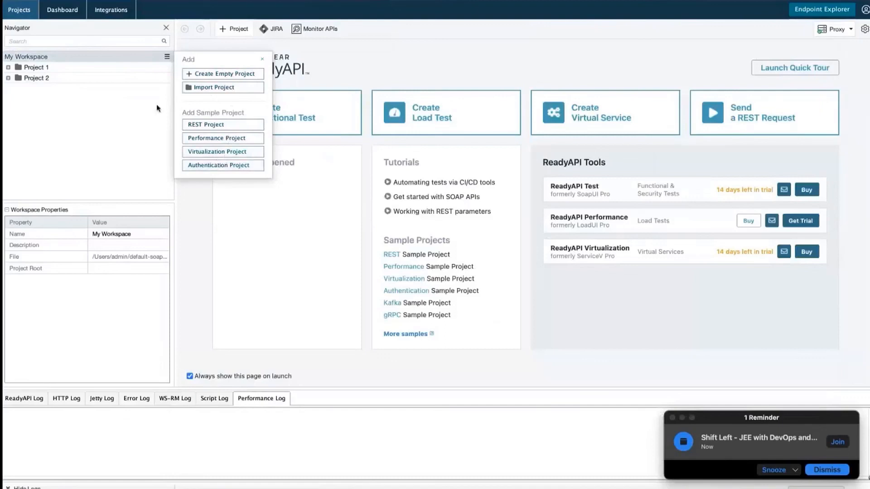
left_click(112, 68)
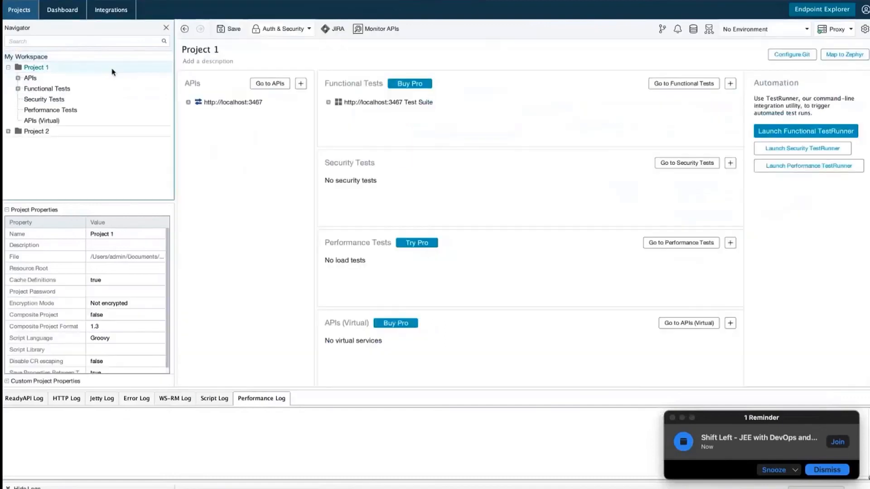
left_click(63, 67)
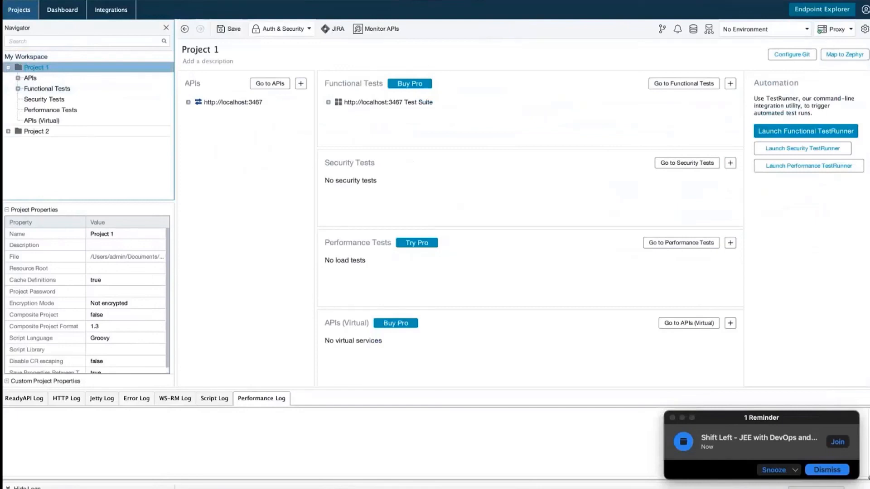
left_click(94, 0)
left_click(249, 150)
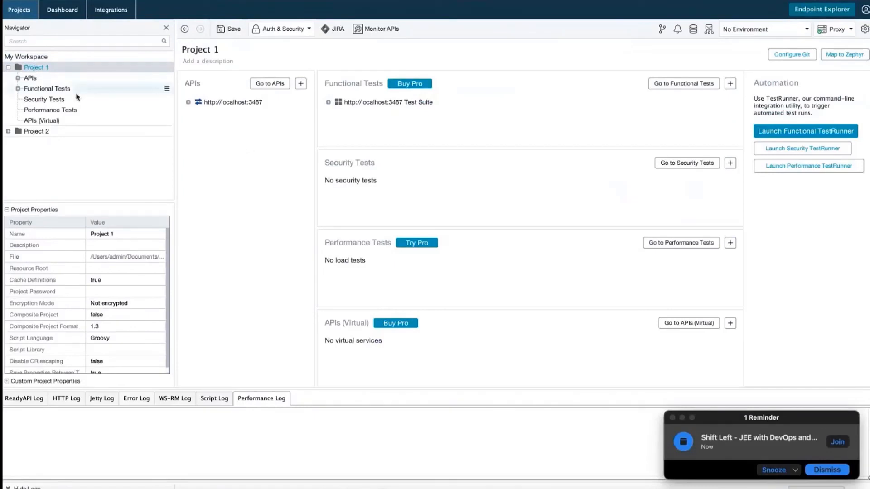
Open Project 2's empty overview, check its environment options, then switch to Eclipse IDE.
left_click(45, 131)
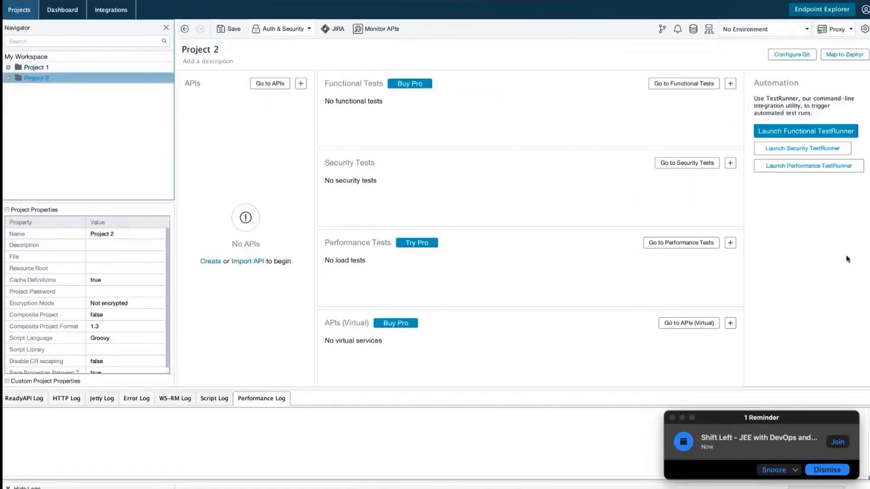
left_click(817, 205)
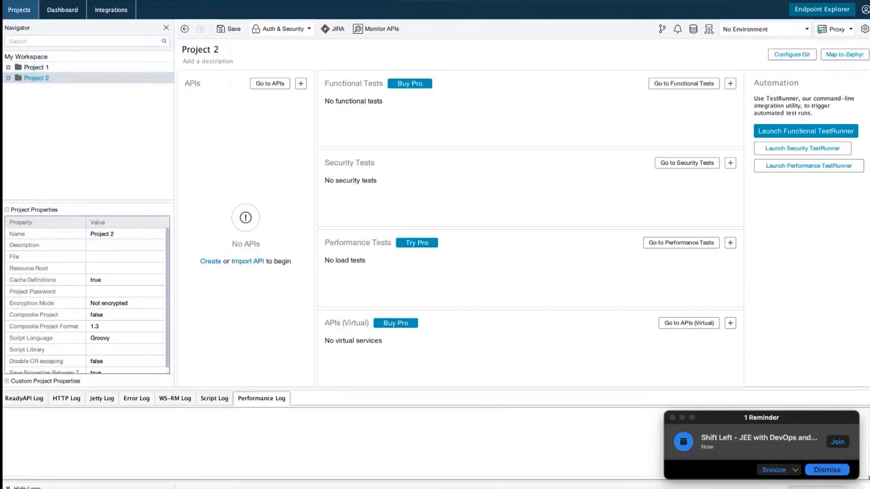
left_click(807, 29)
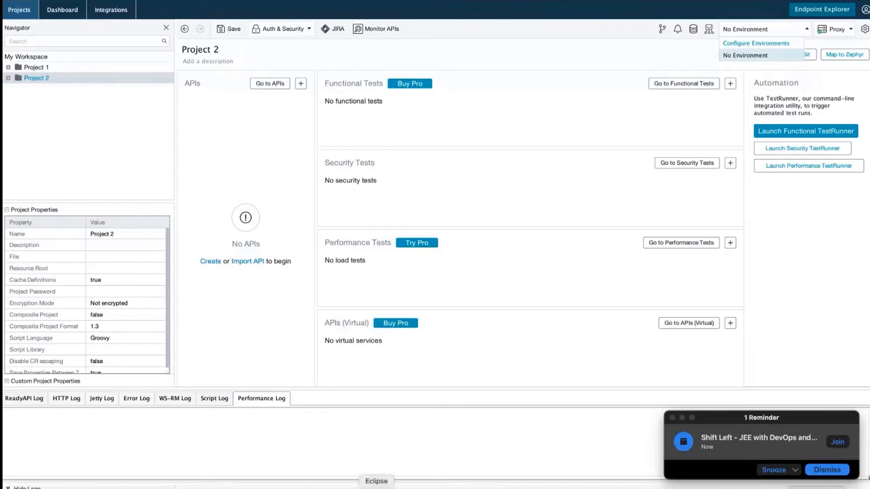
left_click(376, 488)
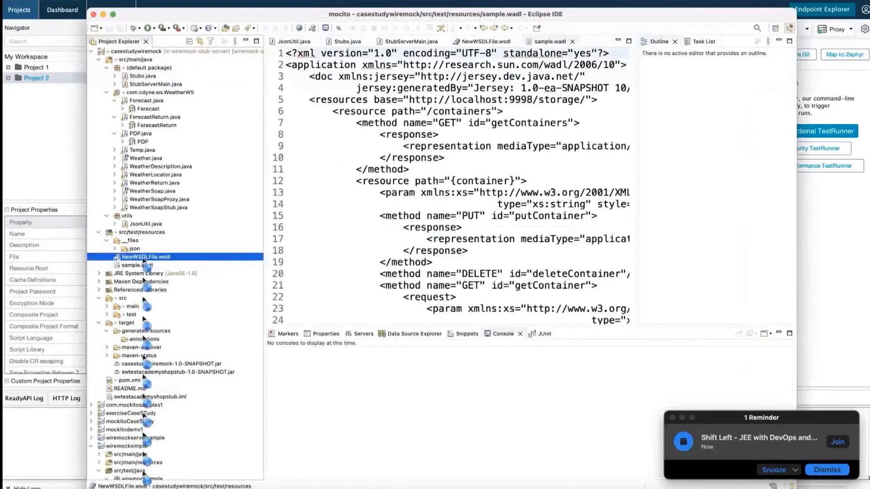
Open NewWSDLFile.wsdl full screen in design view and drill into ArrayOfWeatherDescription.
double_click(144, 256)
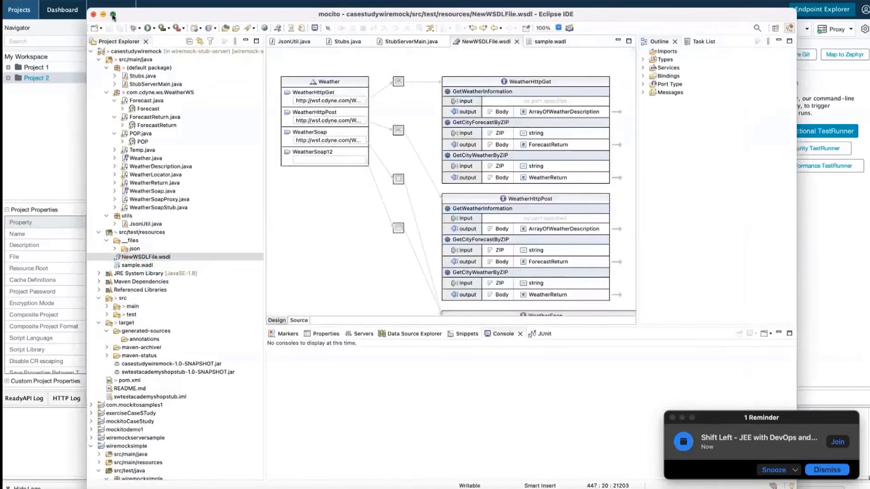
left_click(113, 14)
left_click(417, 55)
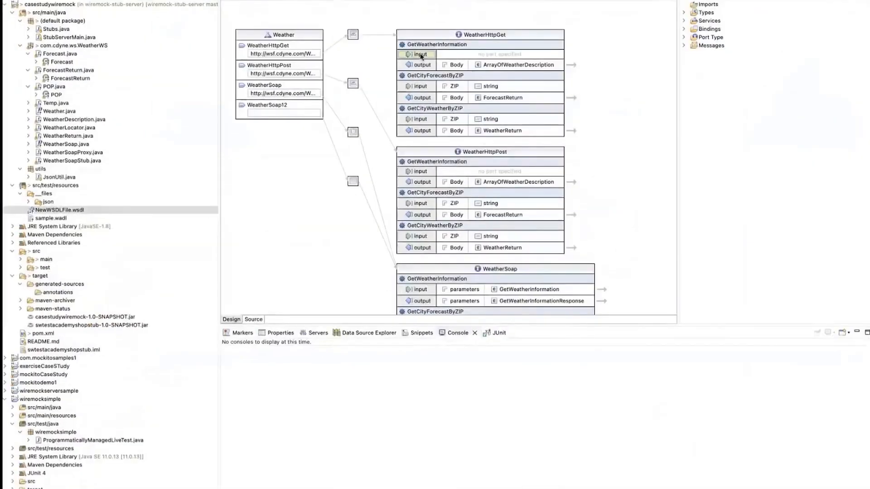
left_click(570, 66)
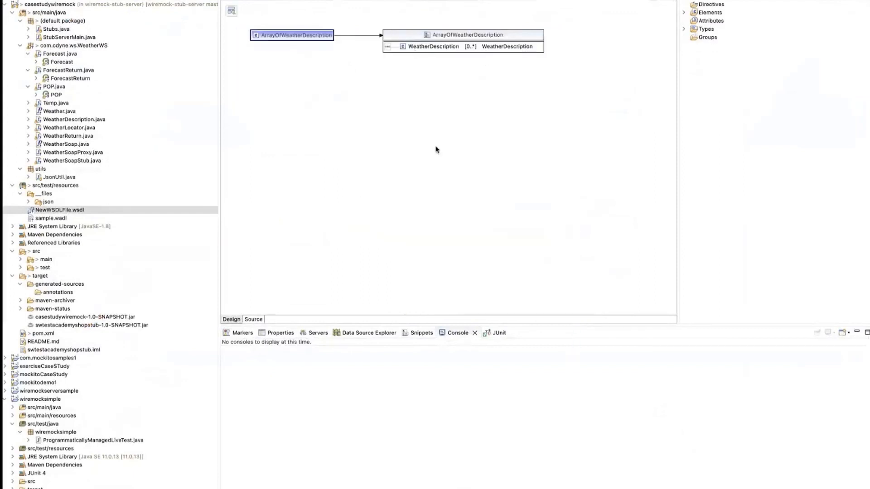
Review the WeatherWS inline schema's elements and types, then hide Eclipse.
left_click(231, 11)
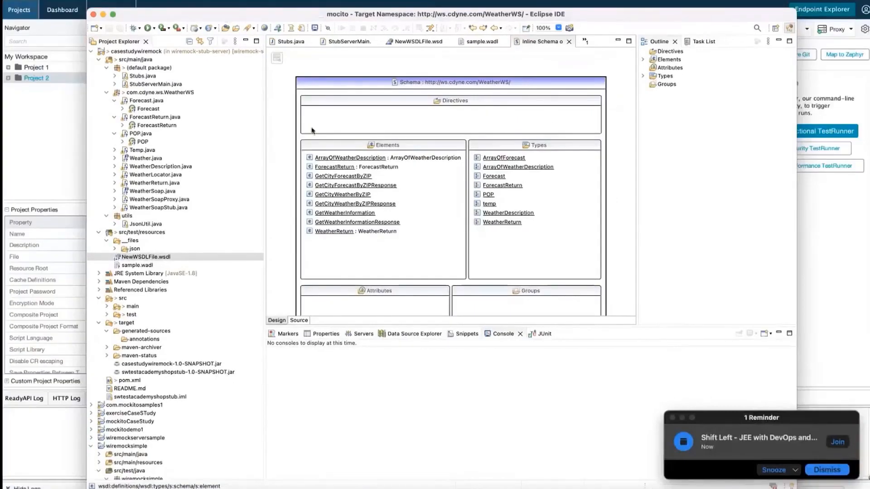
scroll(469, 282, "down", 2)
scroll(468, 282, "down", 1)
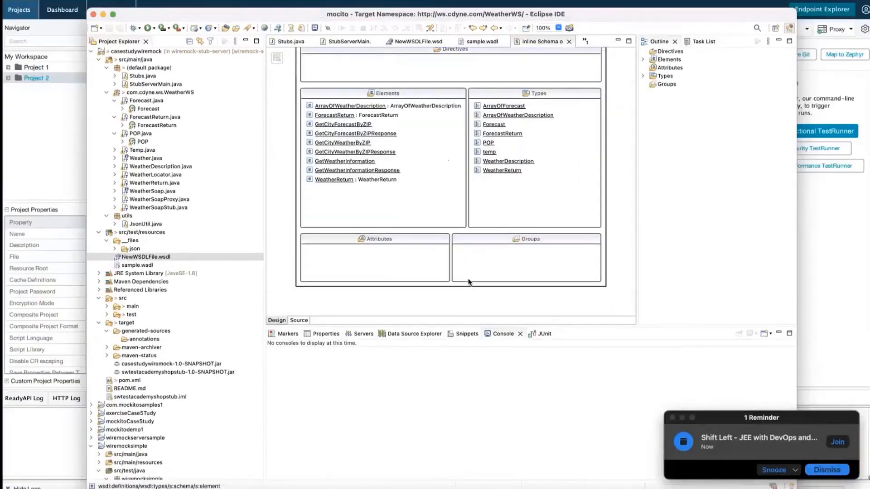
scroll(469, 282, "up", 3)
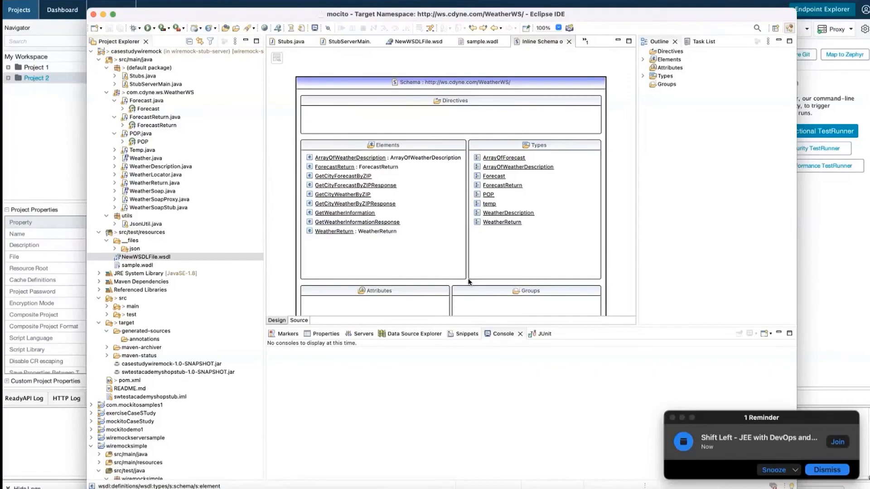
key("super+Tab")
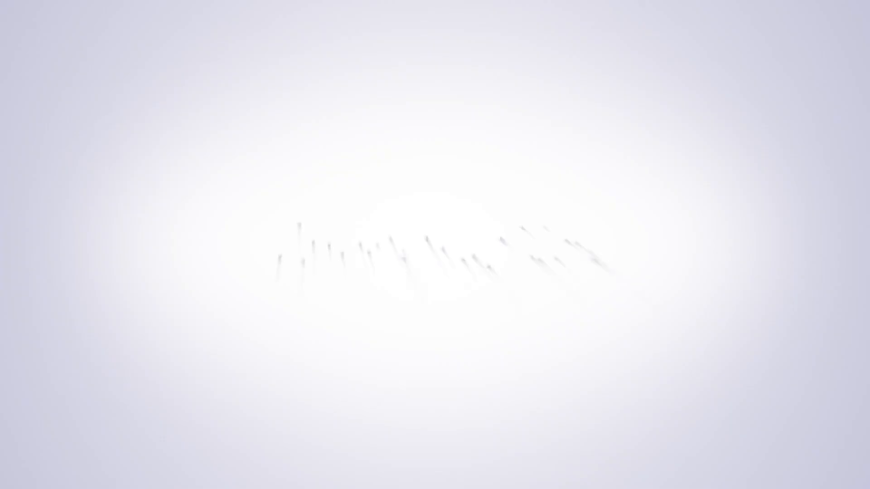